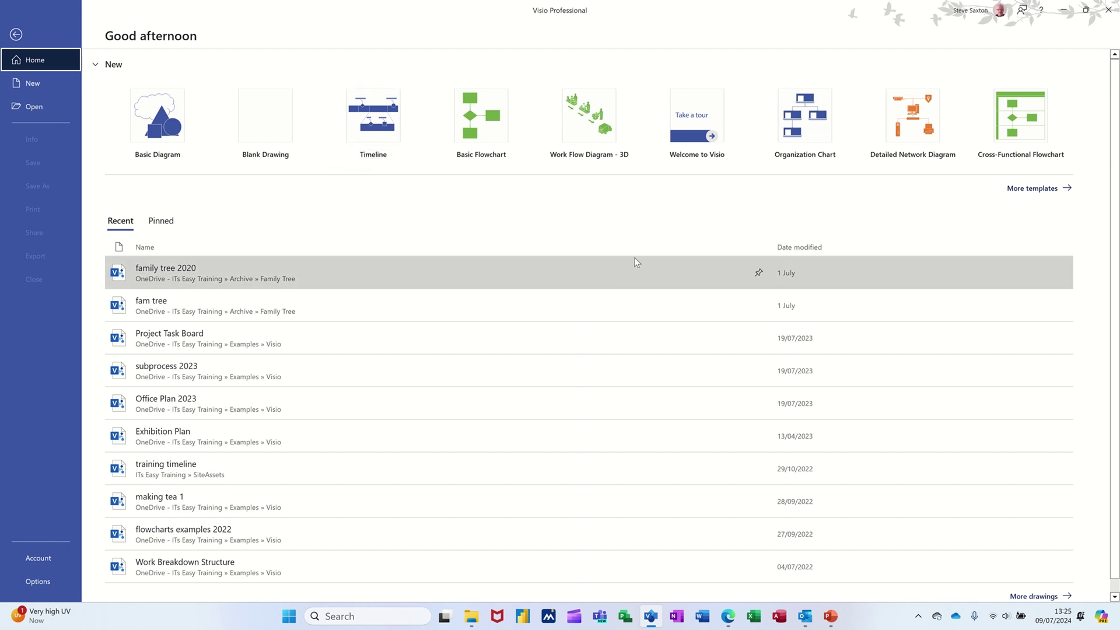
Step: Create a drawing from the Basic Diagram template and quick-import the data from the workbook Phases for Visio.xlsx
double_click(152, 122)
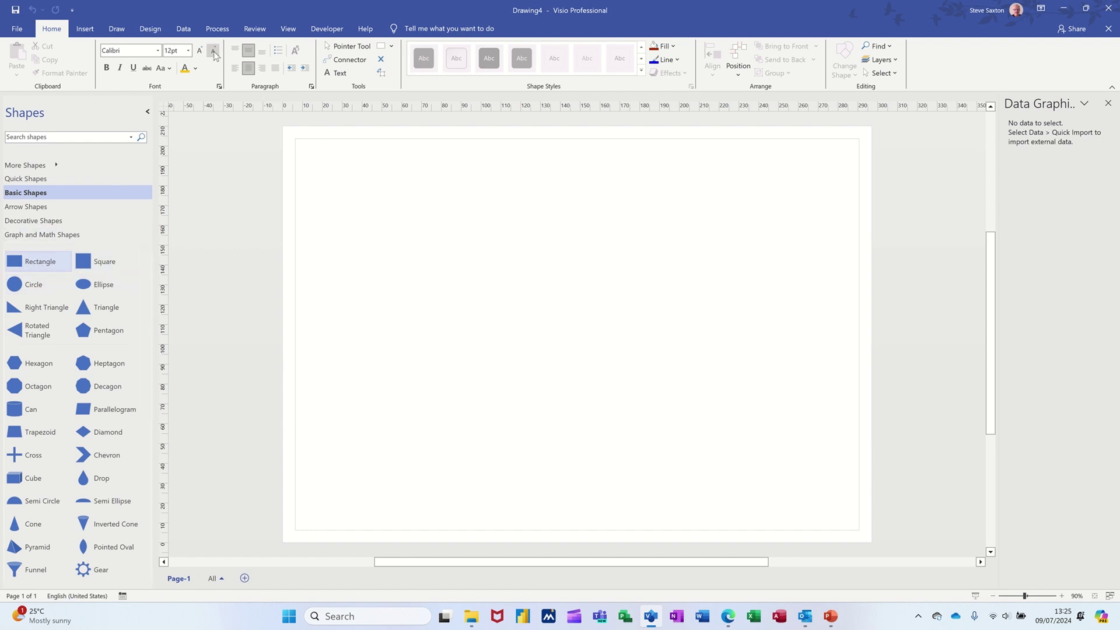
left_click(191, 31)
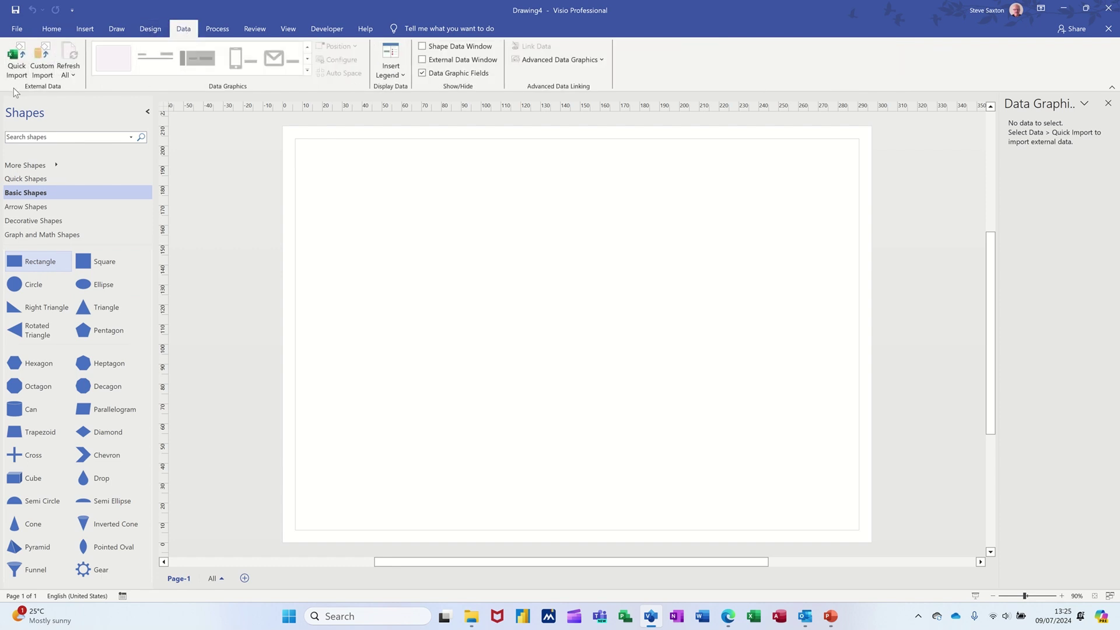
left_click(12, 56)
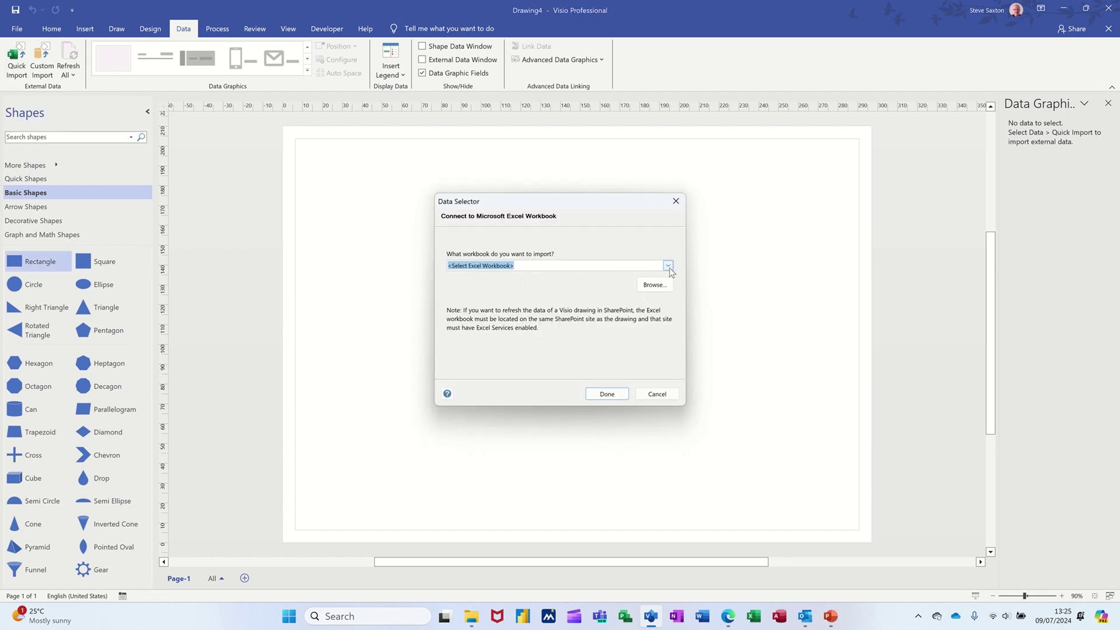
left_click(668, 266)
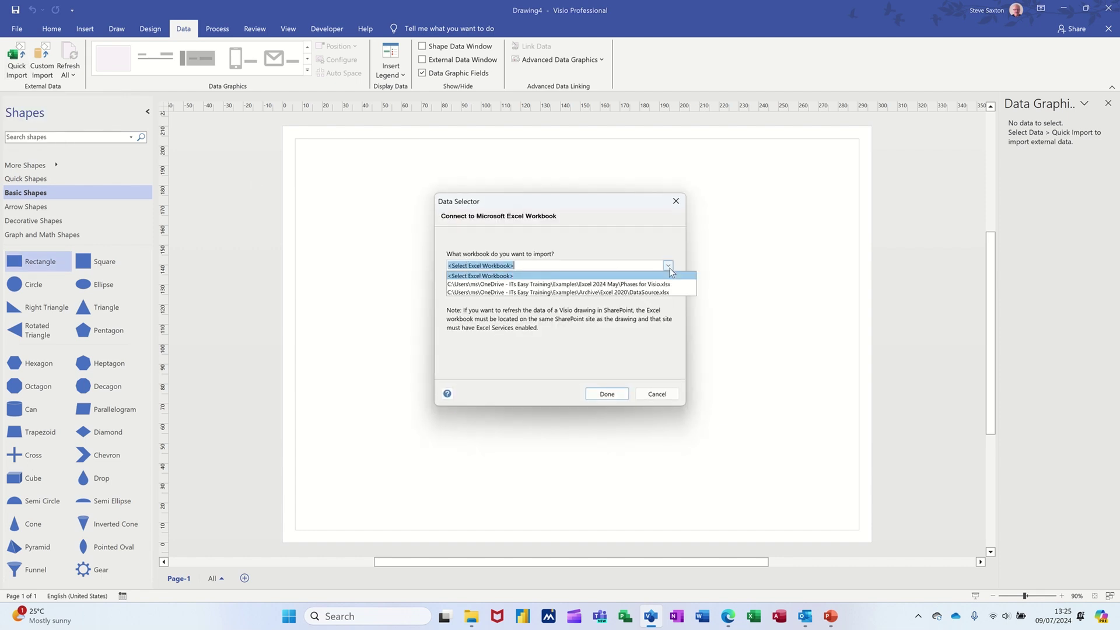
left_click(597, 285)
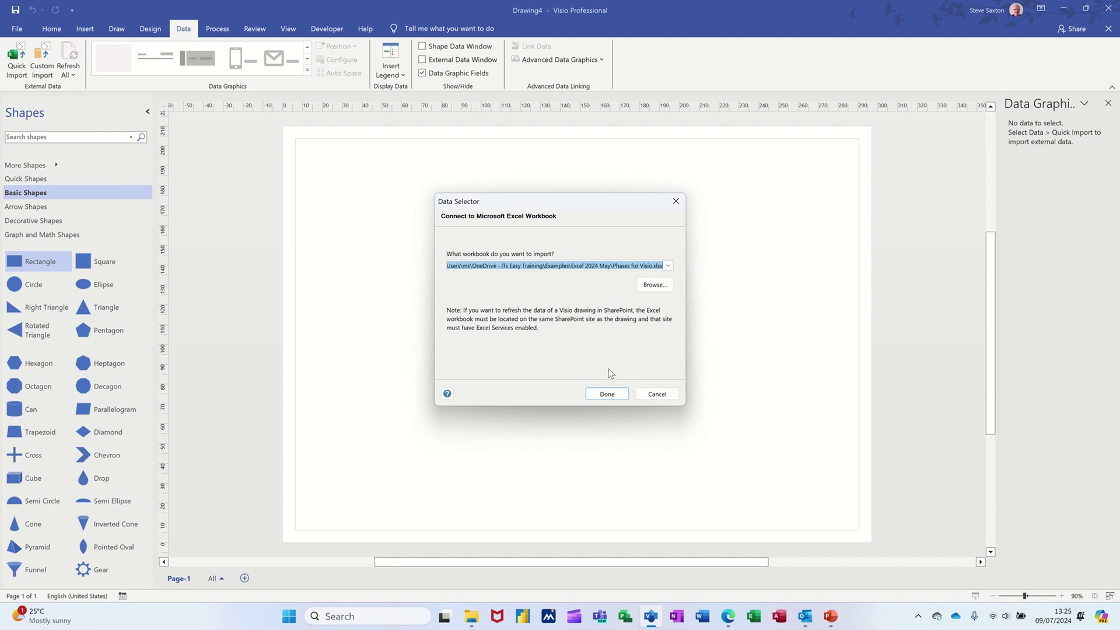
left_click(607, 394)
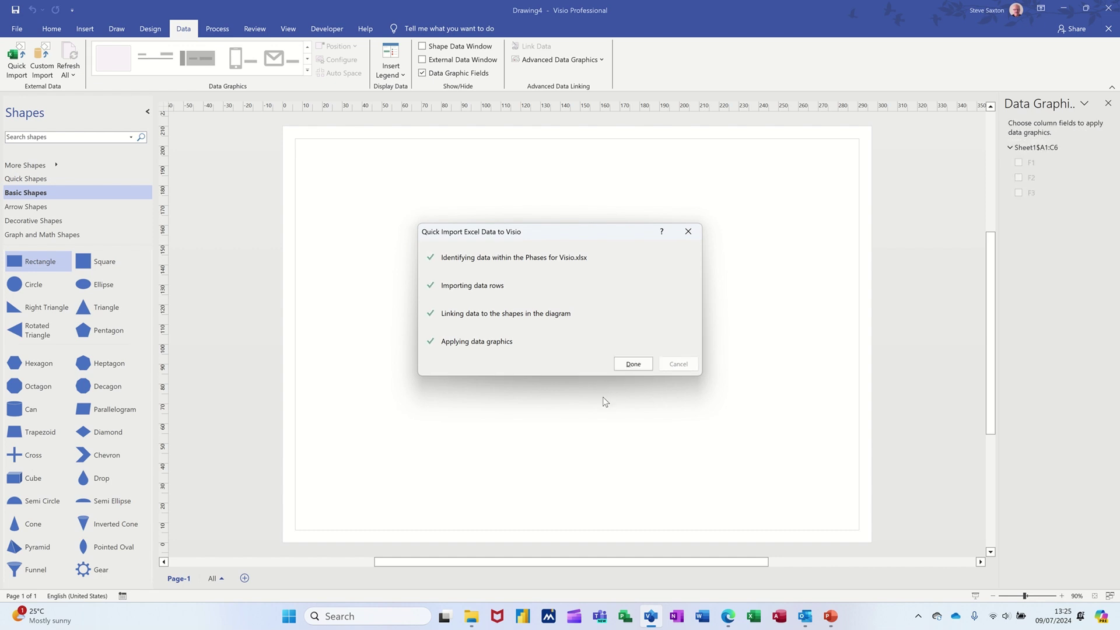
left_click(633, 365)
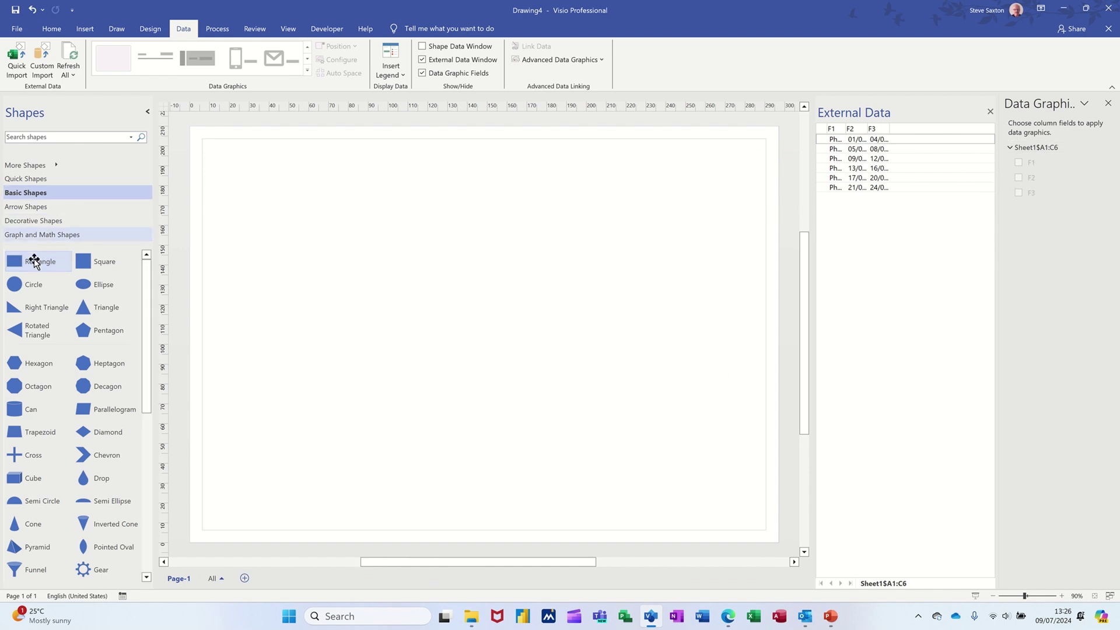
Step: Widen the F1, F2 and F3 columns of the external data to fit their full contents
double_click(867, 130)
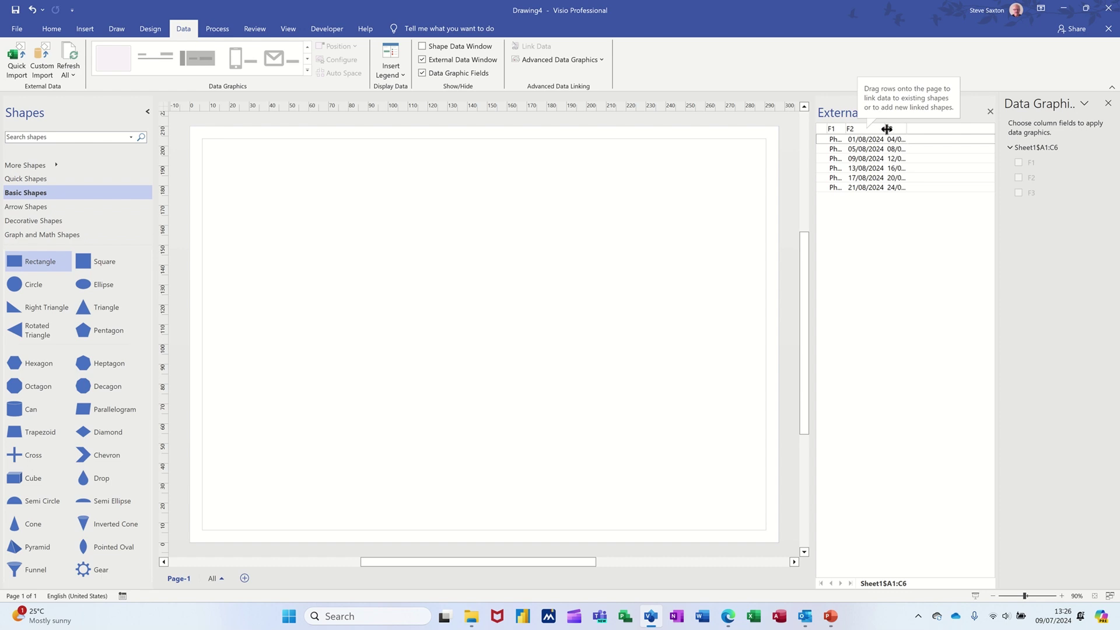
double_click(907, 128)
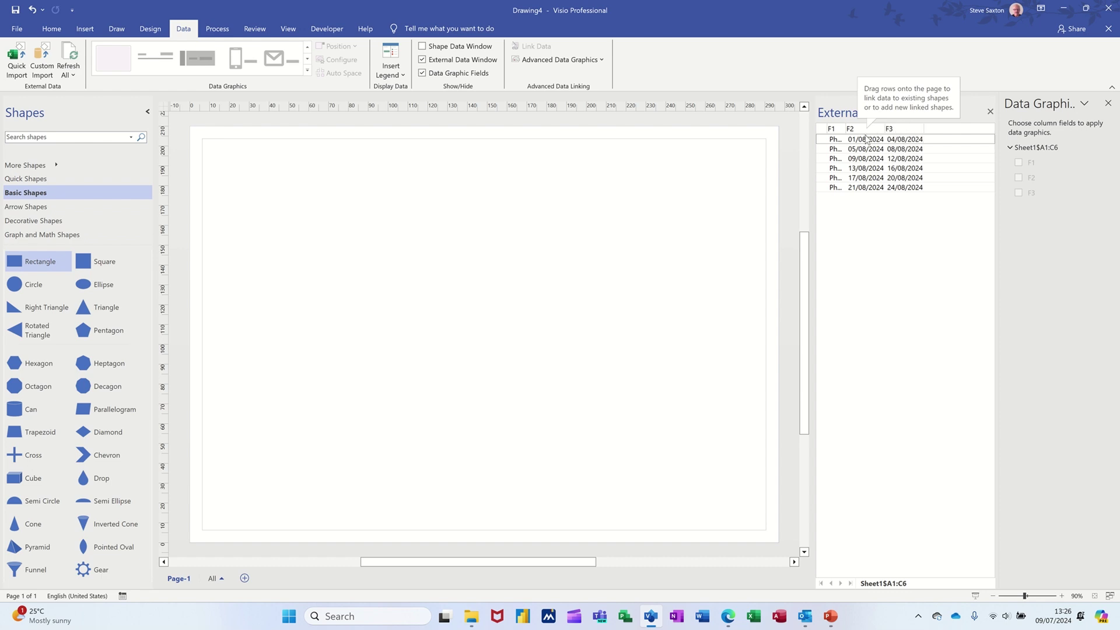
double_click(849, 128)
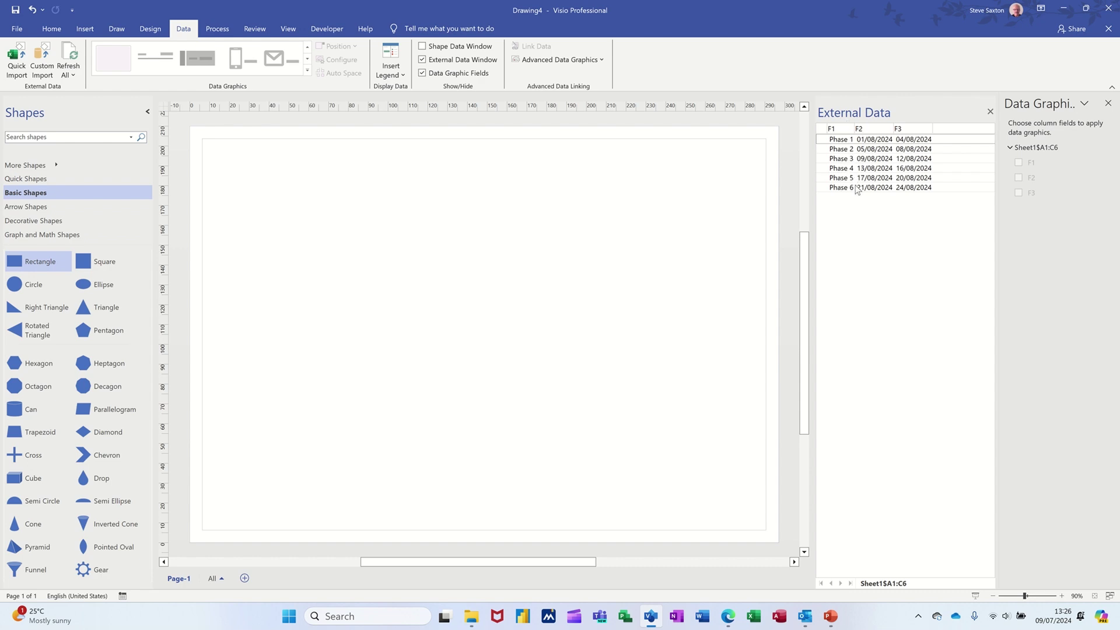
Step: Place the Phase 1 row near the page's upper left as a linked rectangle about 20 mm high, with field F3 also displayed
left_click_drag(836, 141, 317, 226)
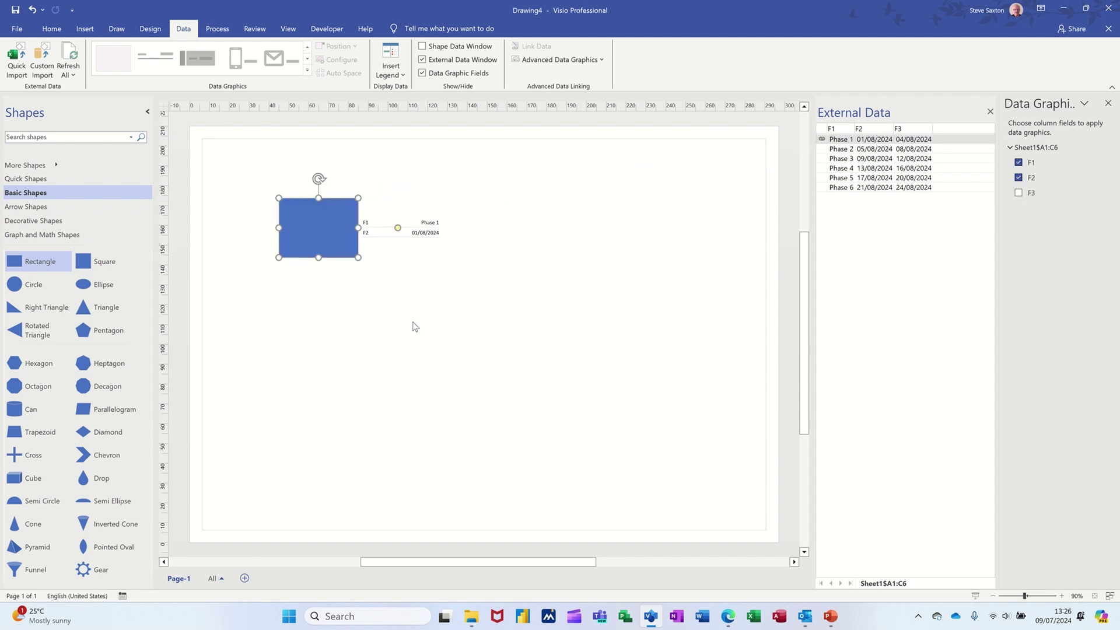
left_click_drag(320, 257, 319, 238)
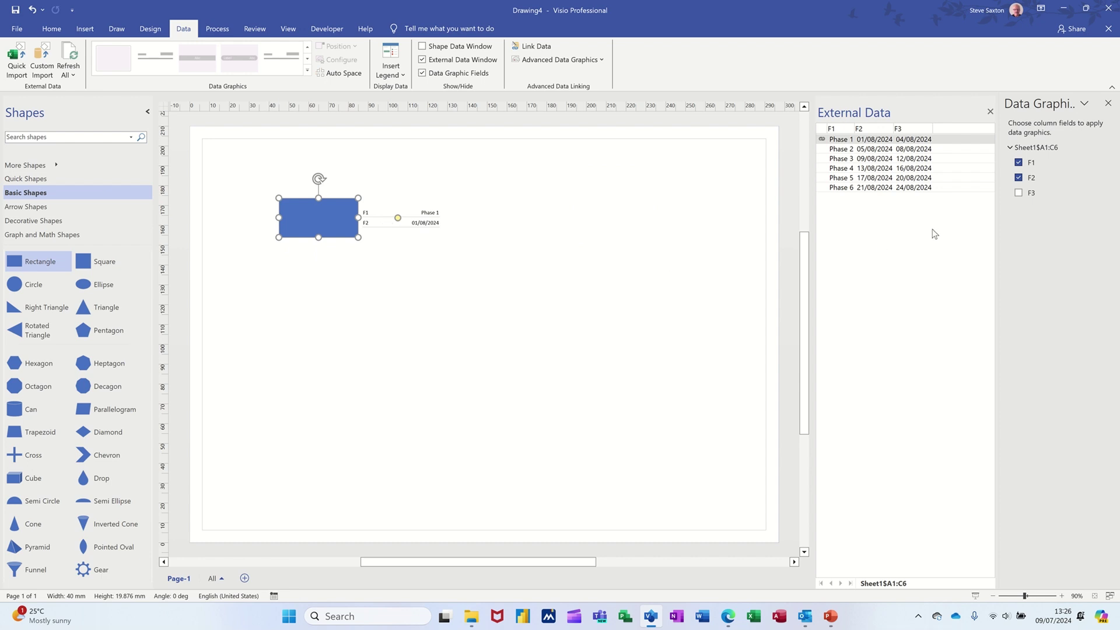
left_click(1019, 195)
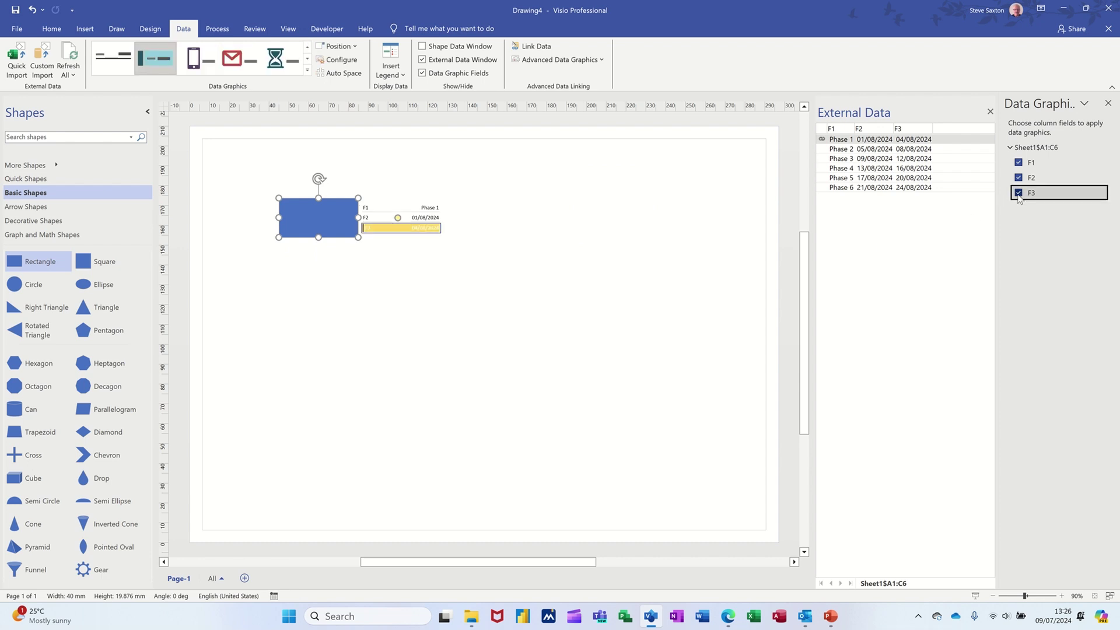
Step: Examine the F2, F3 and F1 data graphic items beside the rectangle by selecting each one
left_click(407, 214)
left_click(408, 216)
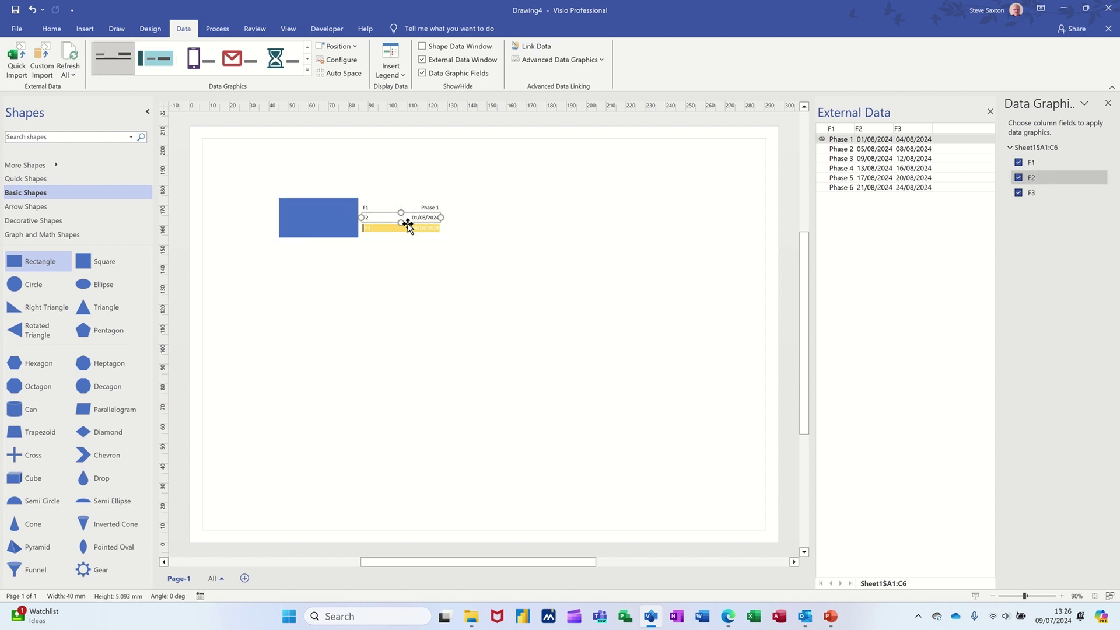
left_click(409, 228)
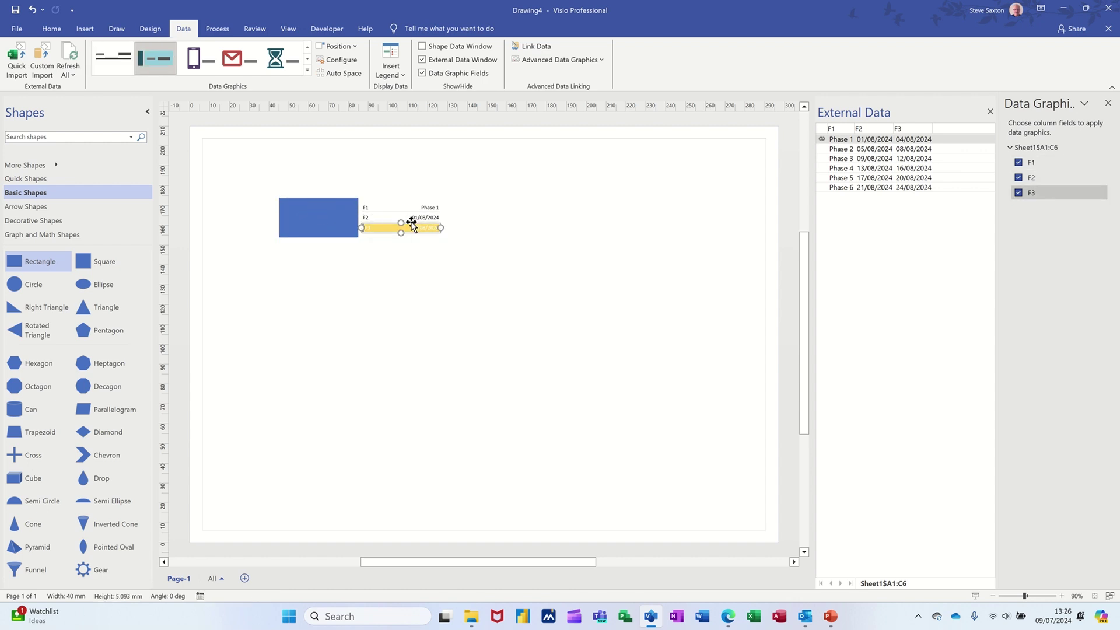
left_click(427, 209)
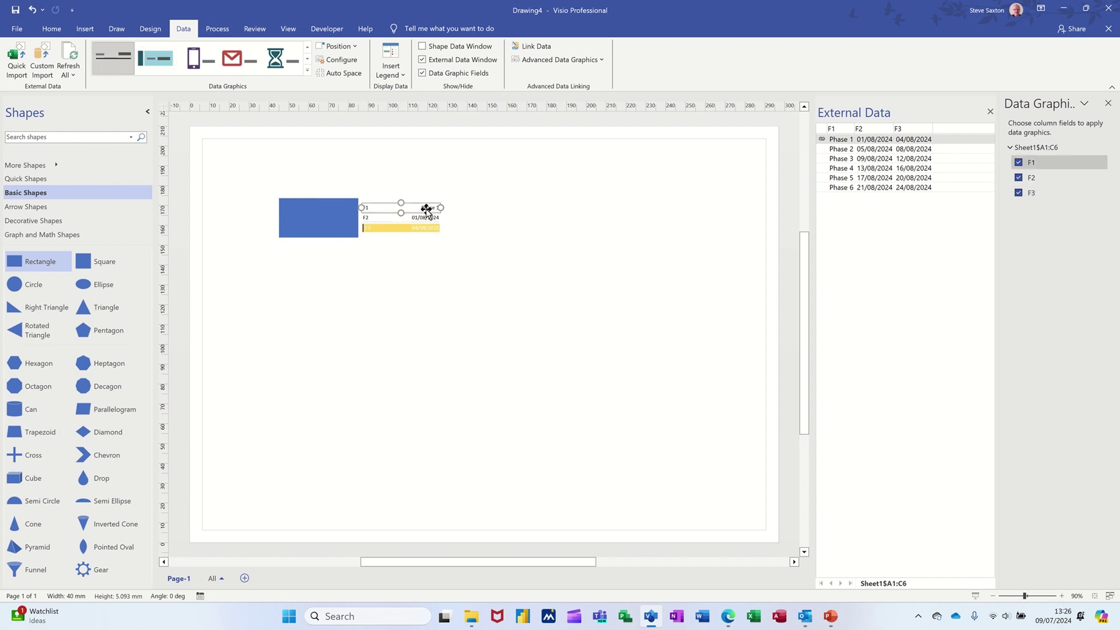
left_click(547, 66)
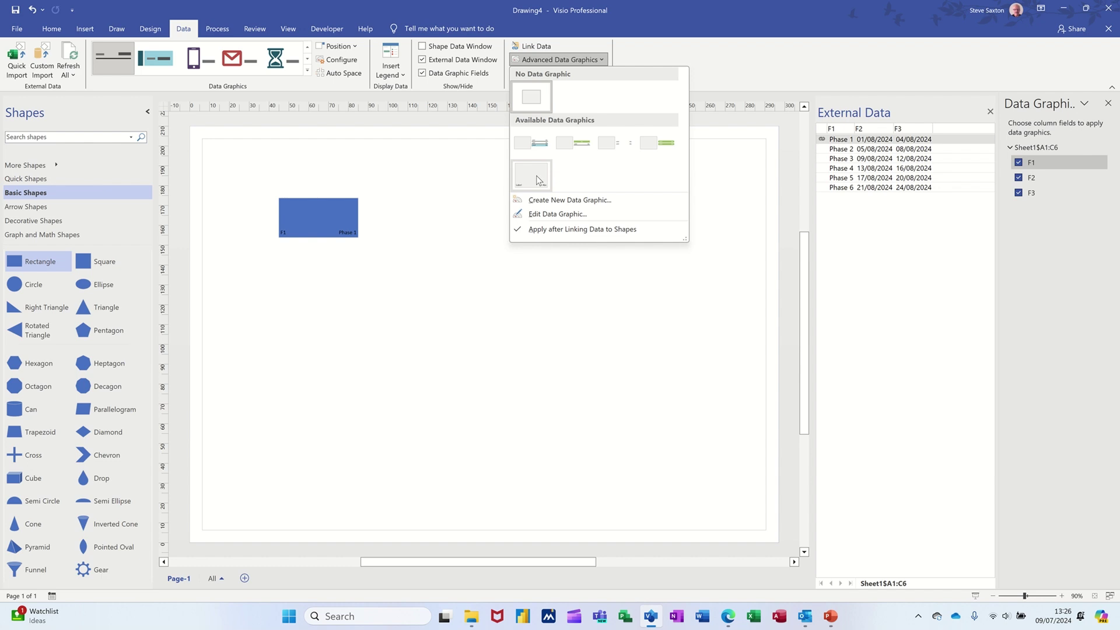
left_click(569, 202)
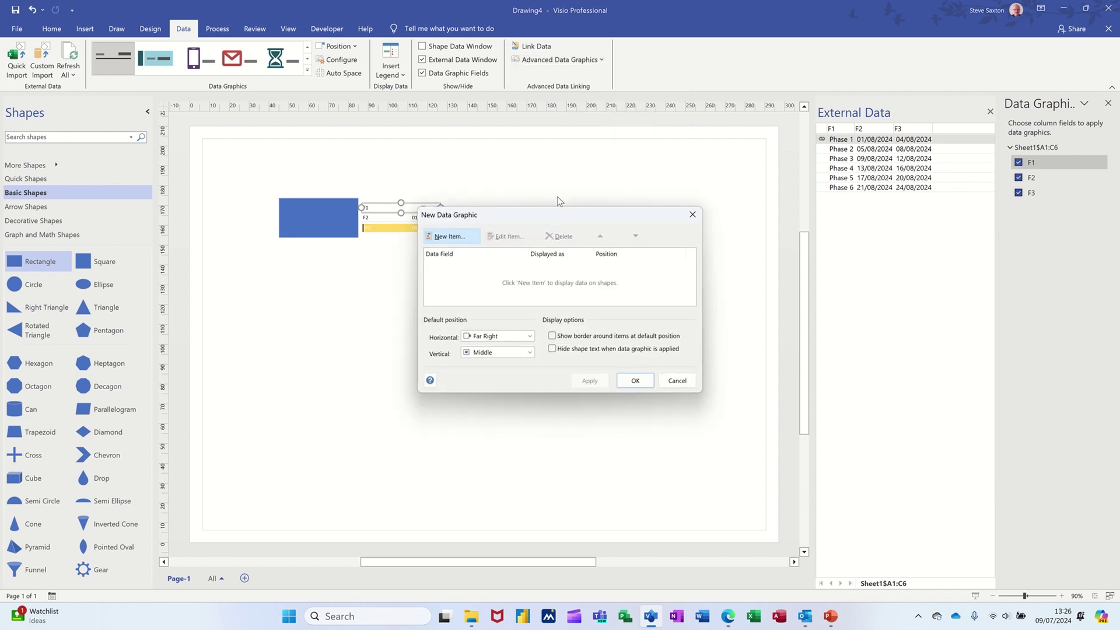
left_click(456, 241)
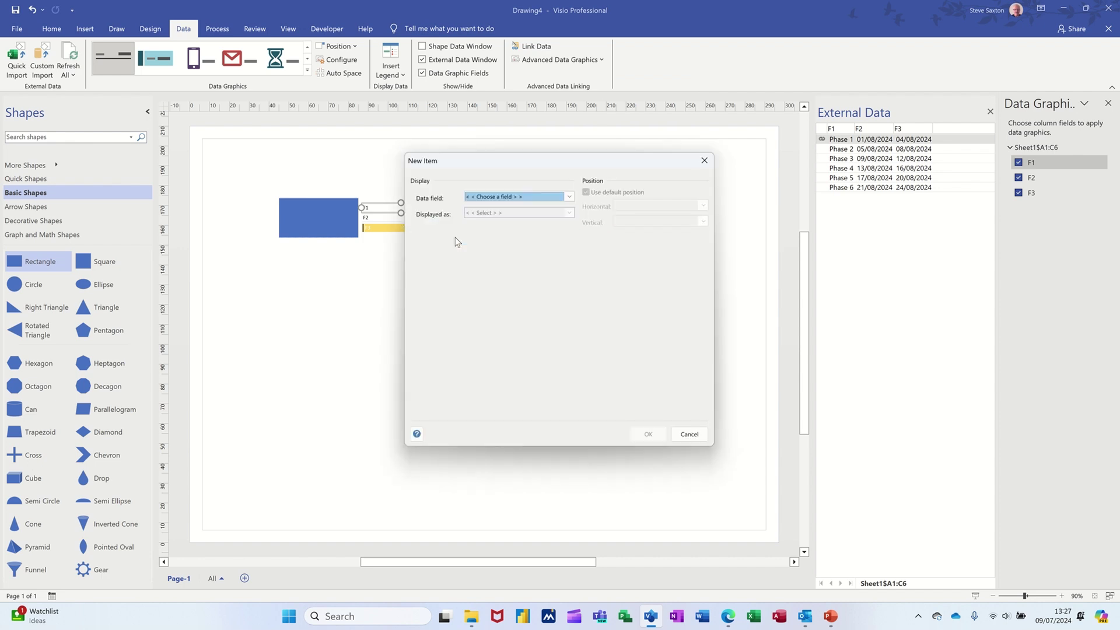
left_click(570, 195)
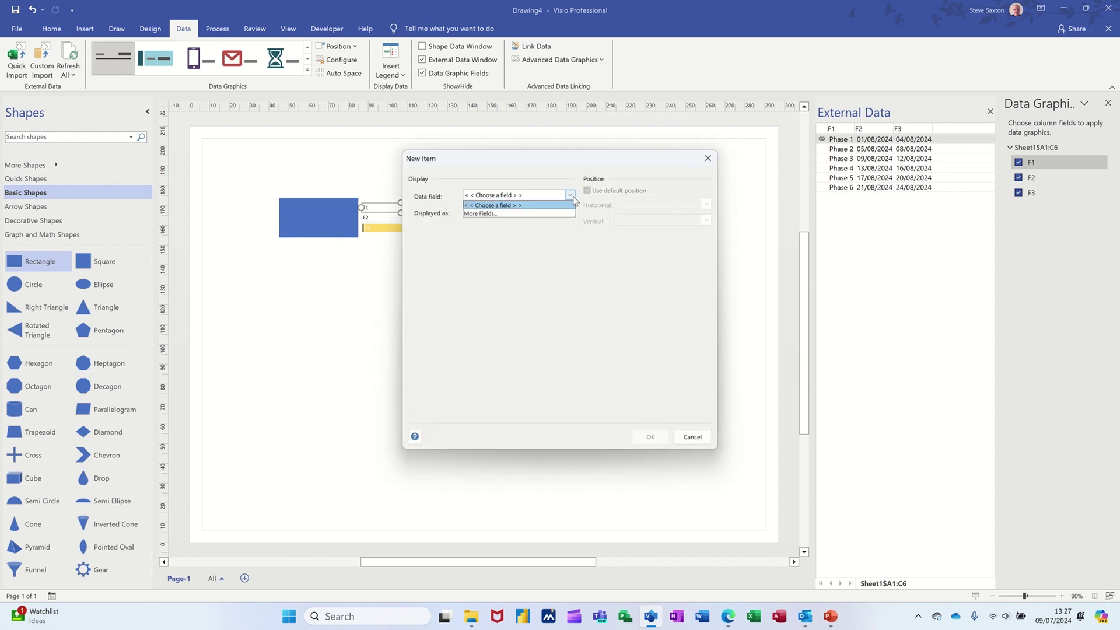
left_click(537, 213)
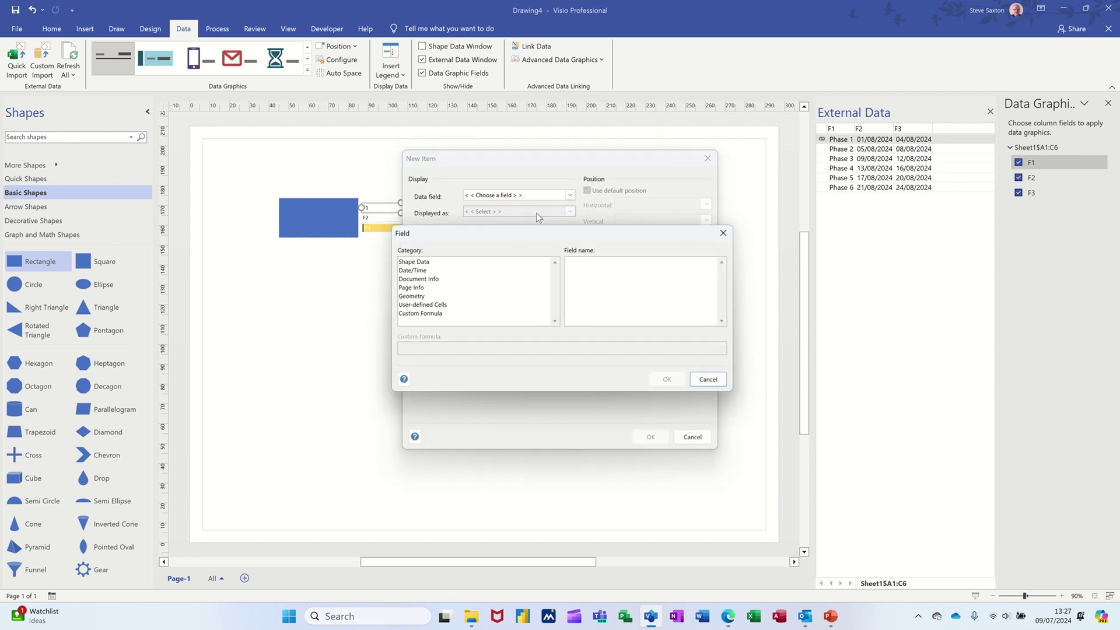
left_click(709, 380)
left_click(571, 195)
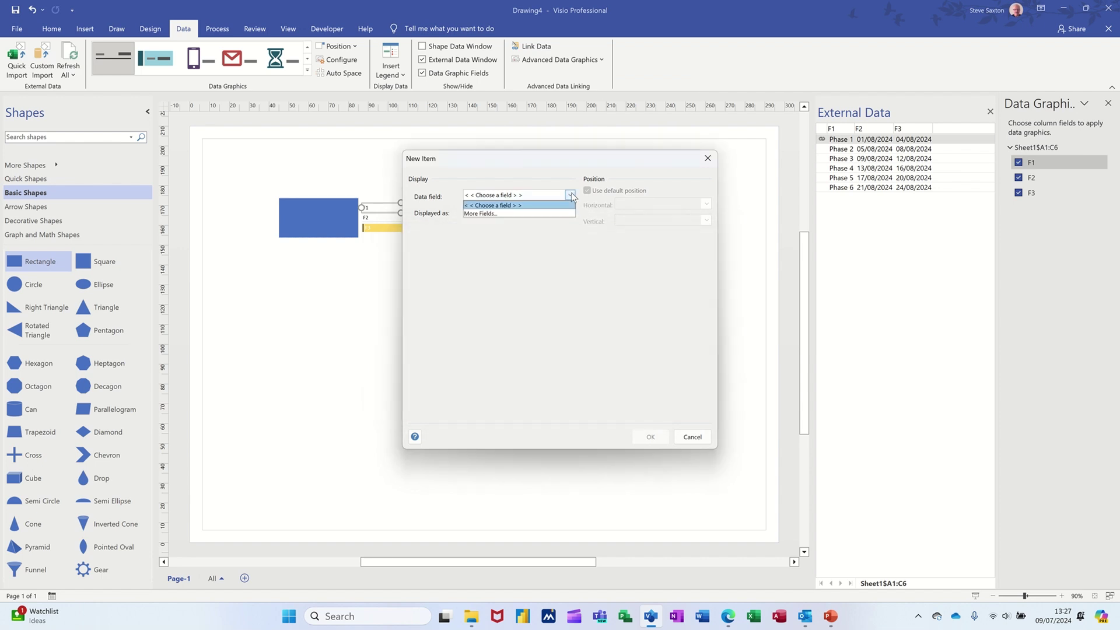
left_click(529, 263)
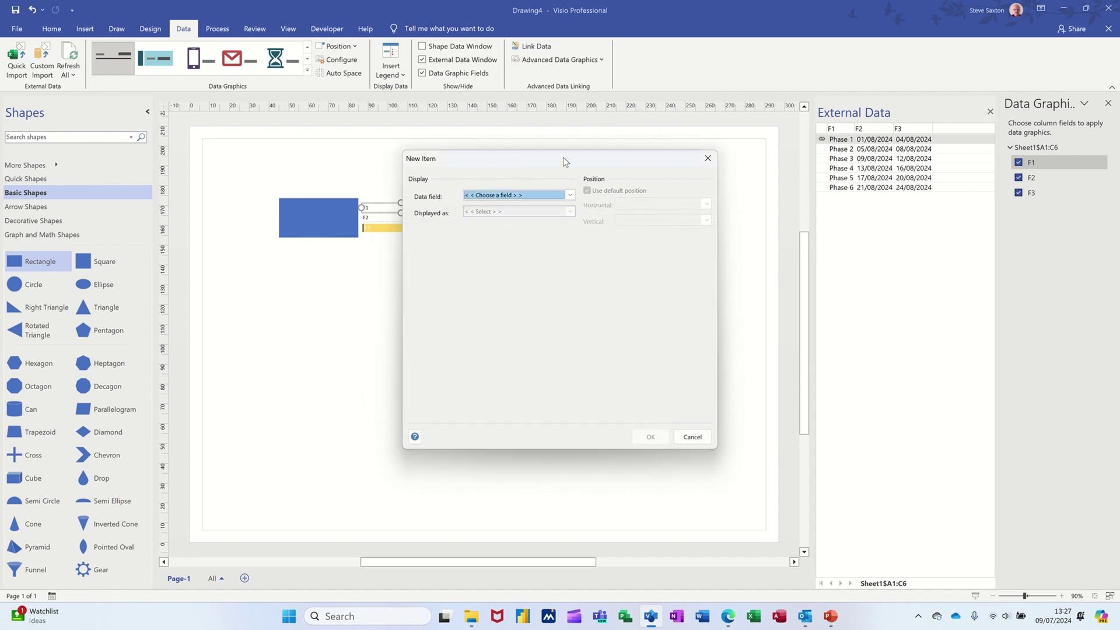
left_click_drag(572, 163, 629, 173)
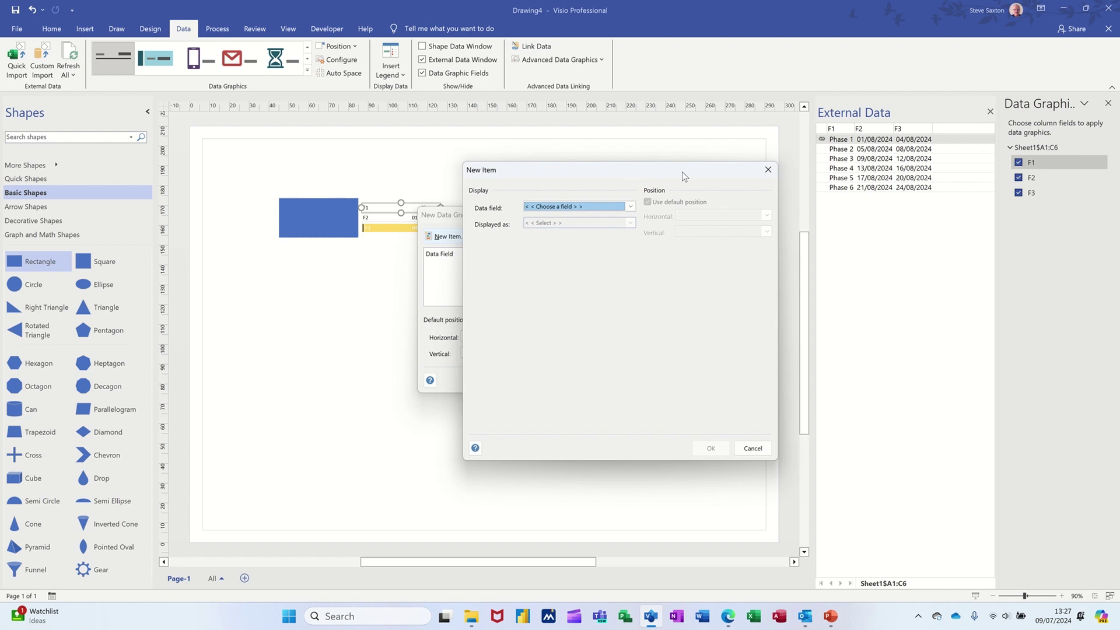
left_click(765, 170)
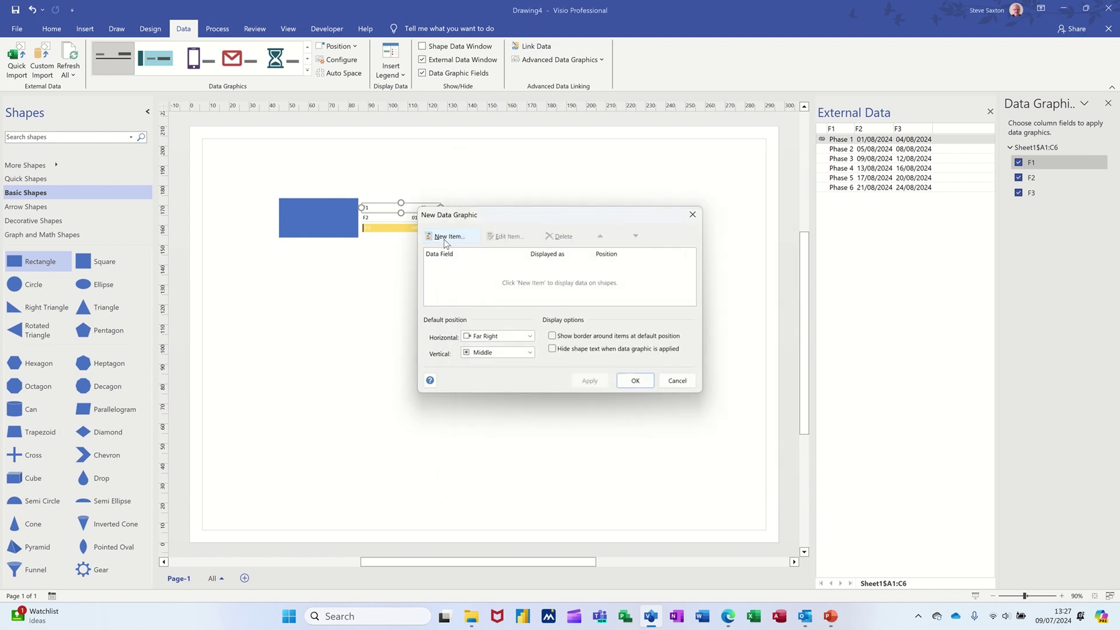
left_click(445, 237)
left_click(628, 207)
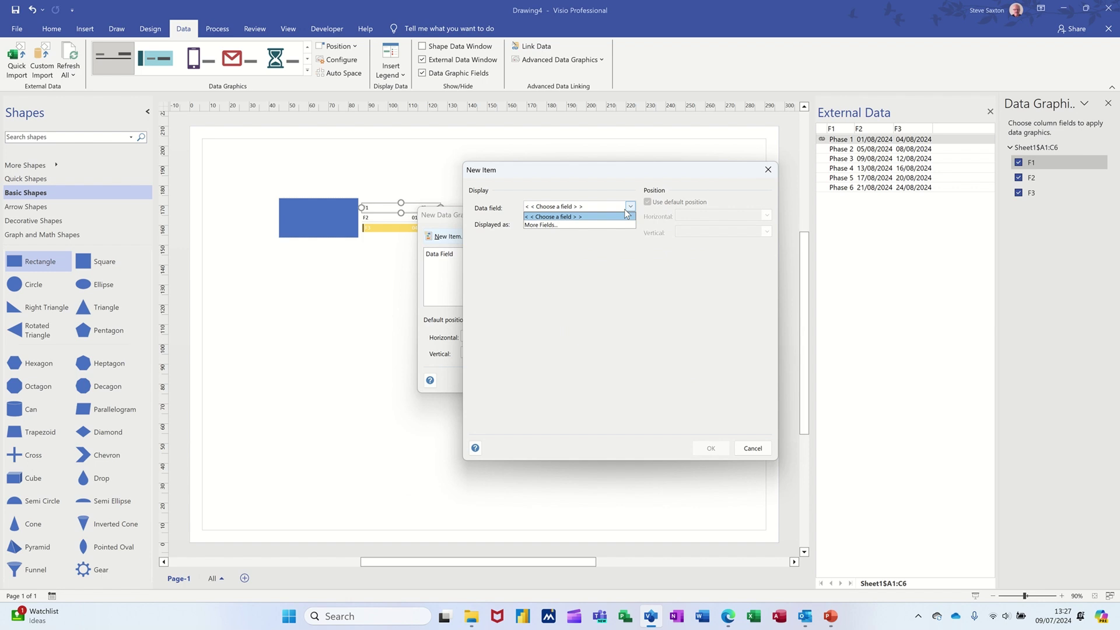
left_click(626, 211)
left_click(753, 449)
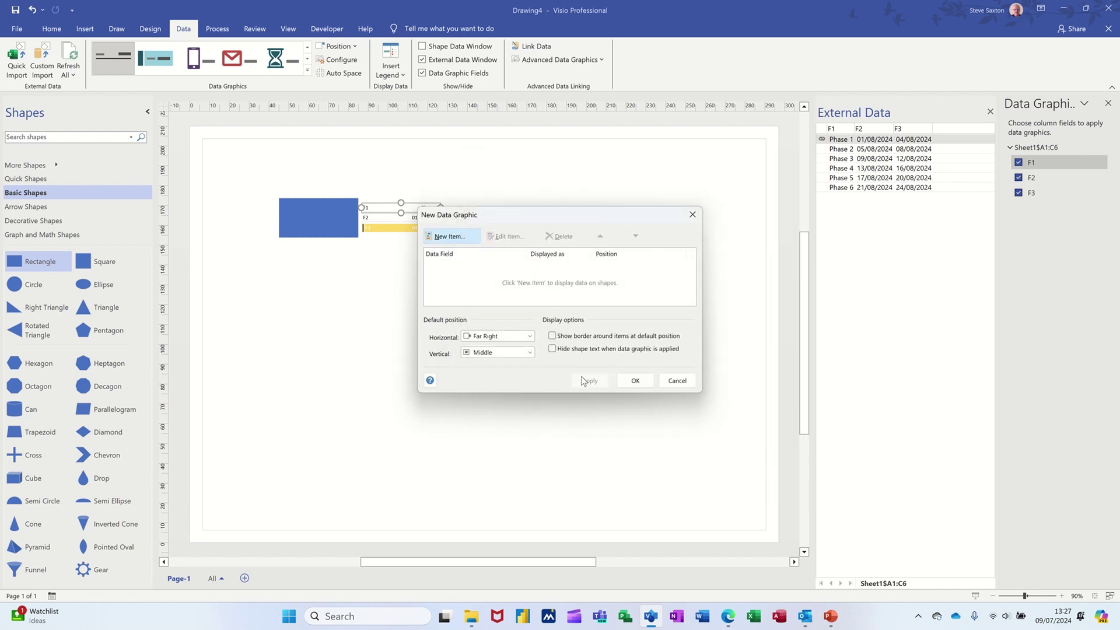
left_click(664, 388)
Step: Select the whole Phase 1 rectangle rather than its individual F1 data graphic item
left_click(324, 217)
left_click(558, 60)
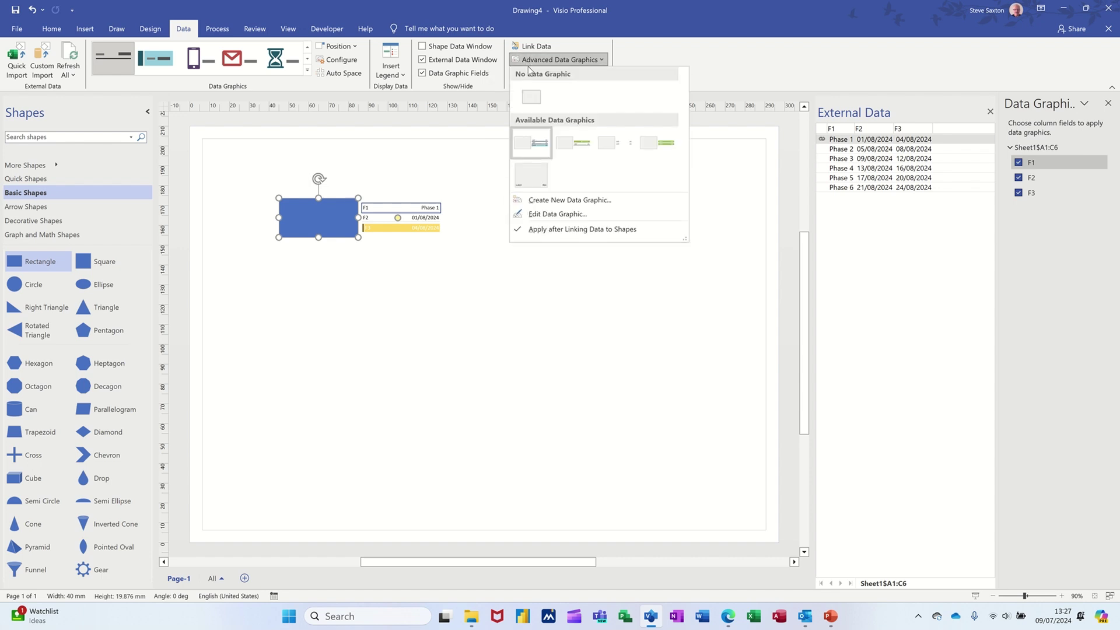
left_click(543, 201)
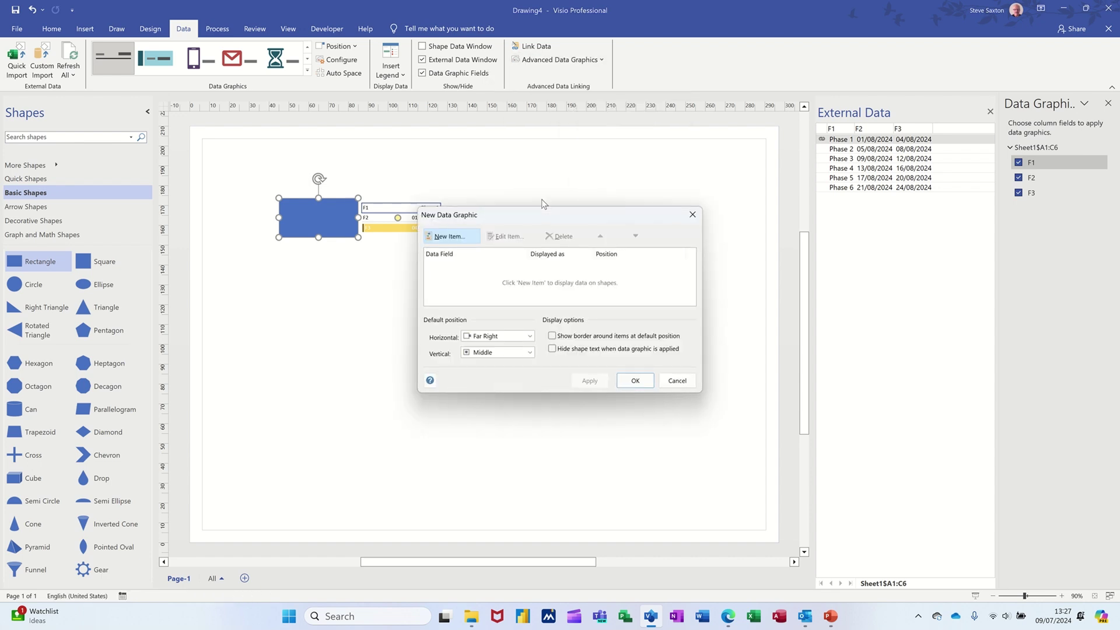
left_click(448, 237)
left_click(616, 206)
left_click(616, 206)
left_click(745, 447)
left_click(678, 383)
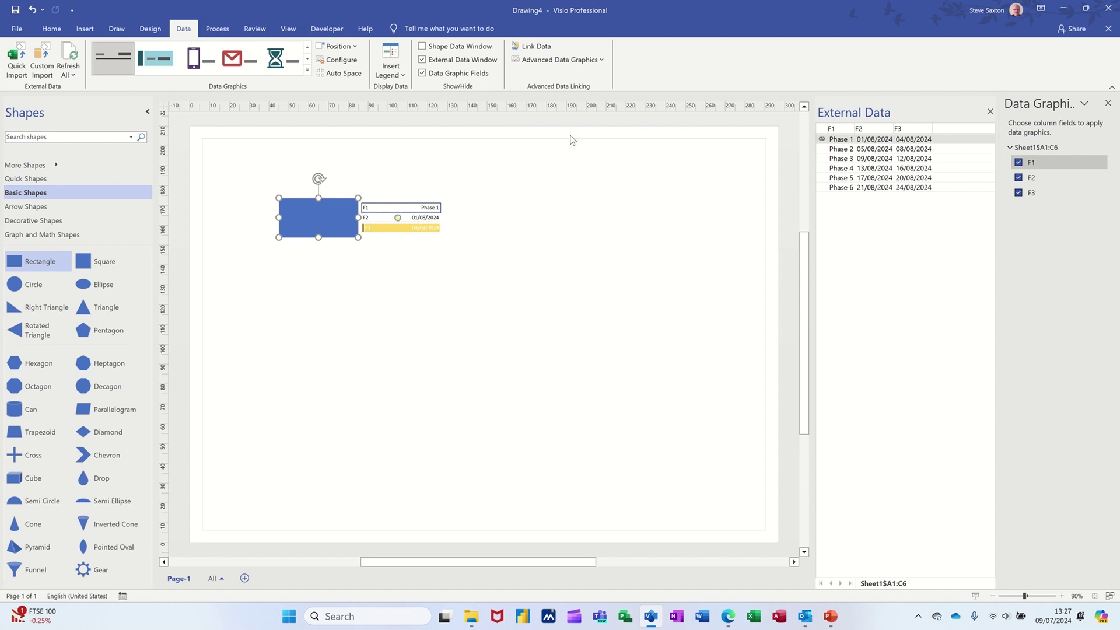
Step: Create a new data graphic and add an item that displays field F1 as text
left_click(555, 62)
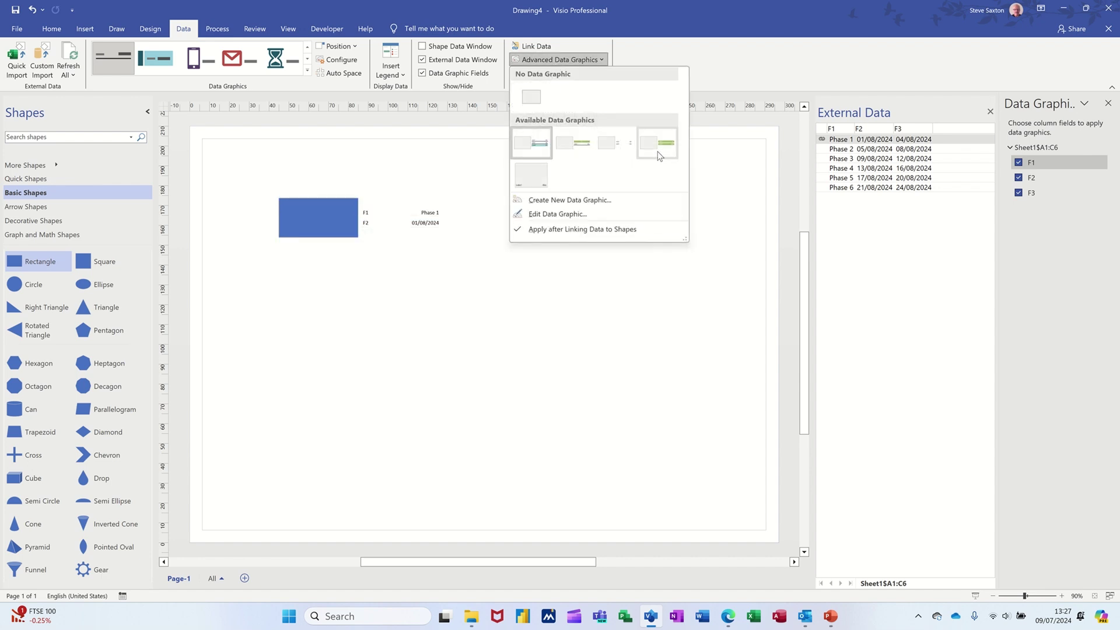
left_click(559, 206)
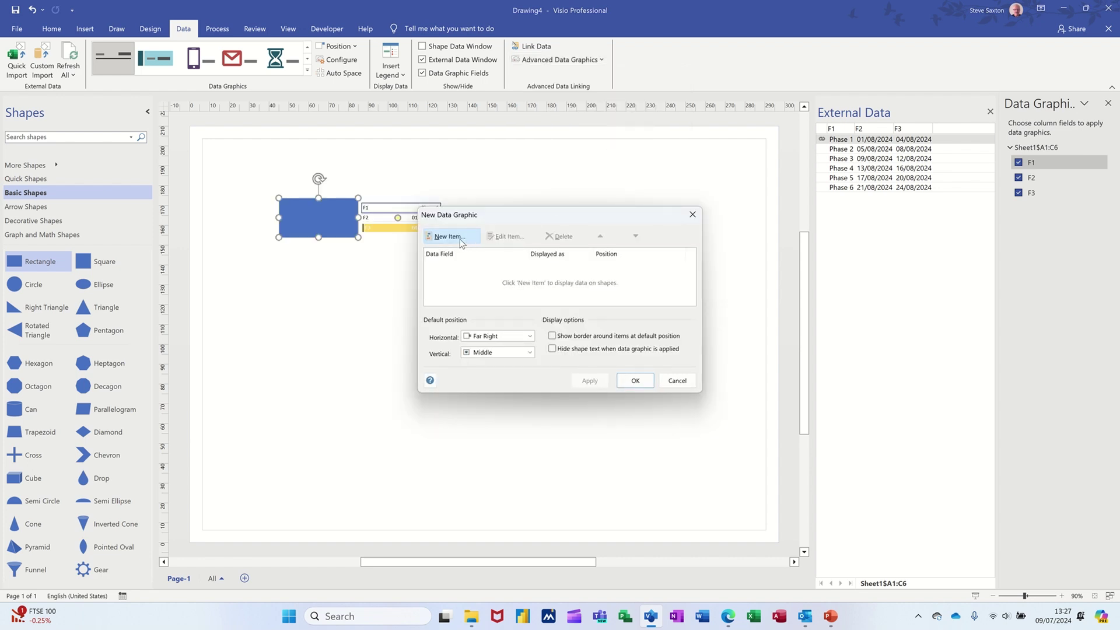
left_click(448, 236)
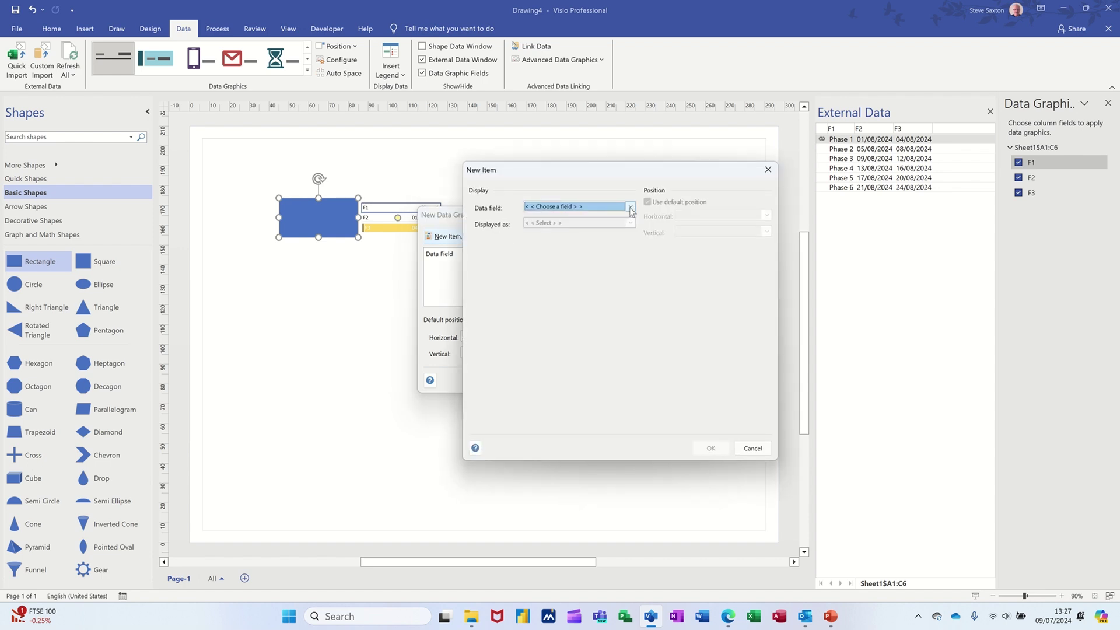
left_click(630, 206)
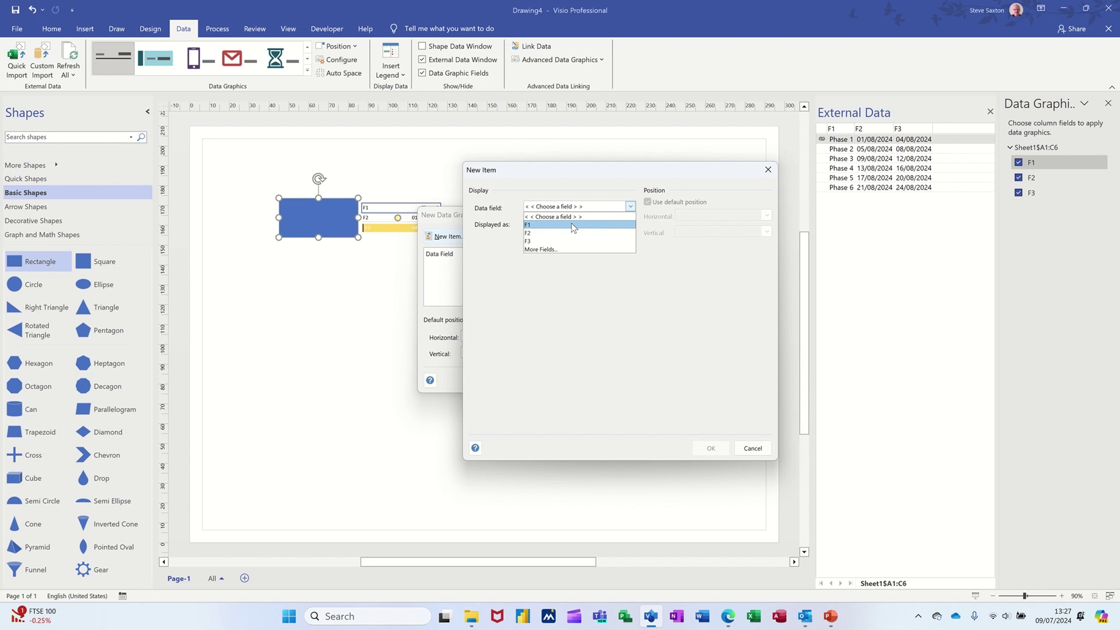
left_click(573, 225)
left_click(630, 224)
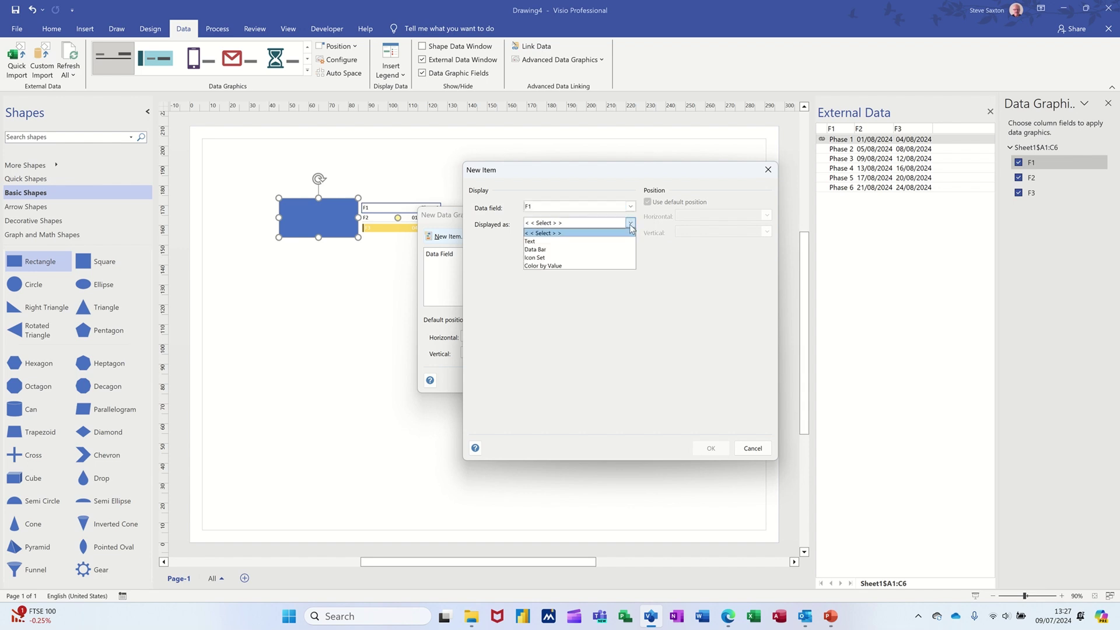
left_click(597, 241)
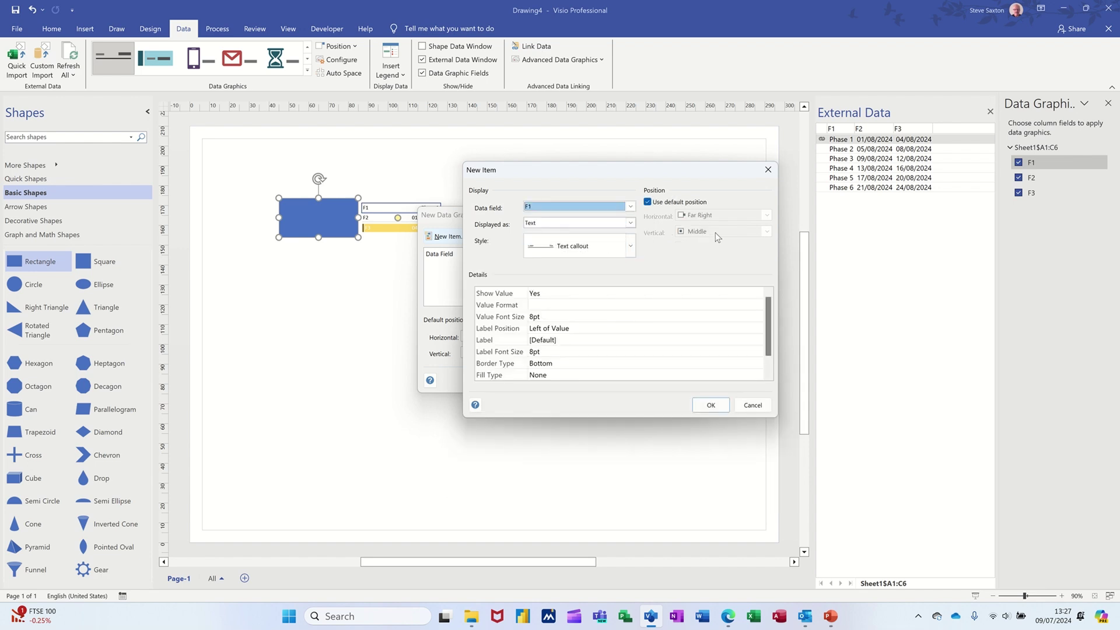
Step: Place the F1 item at horizontal Right and vertical Top instead of the default position, with its label not shown
left_click(659, 202)
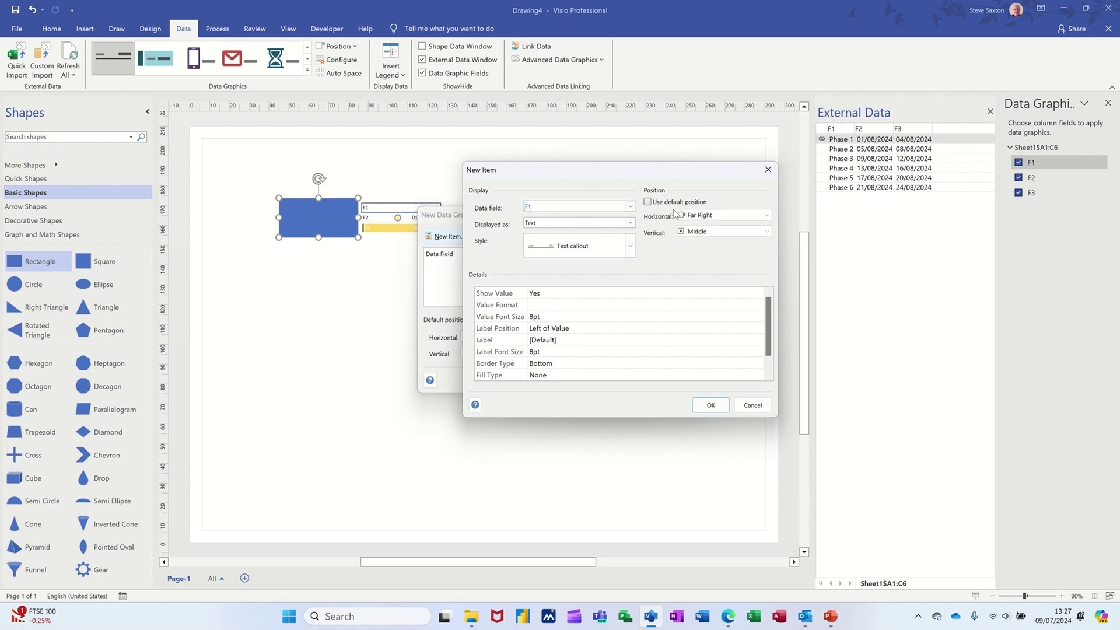
left_click(766, 215)
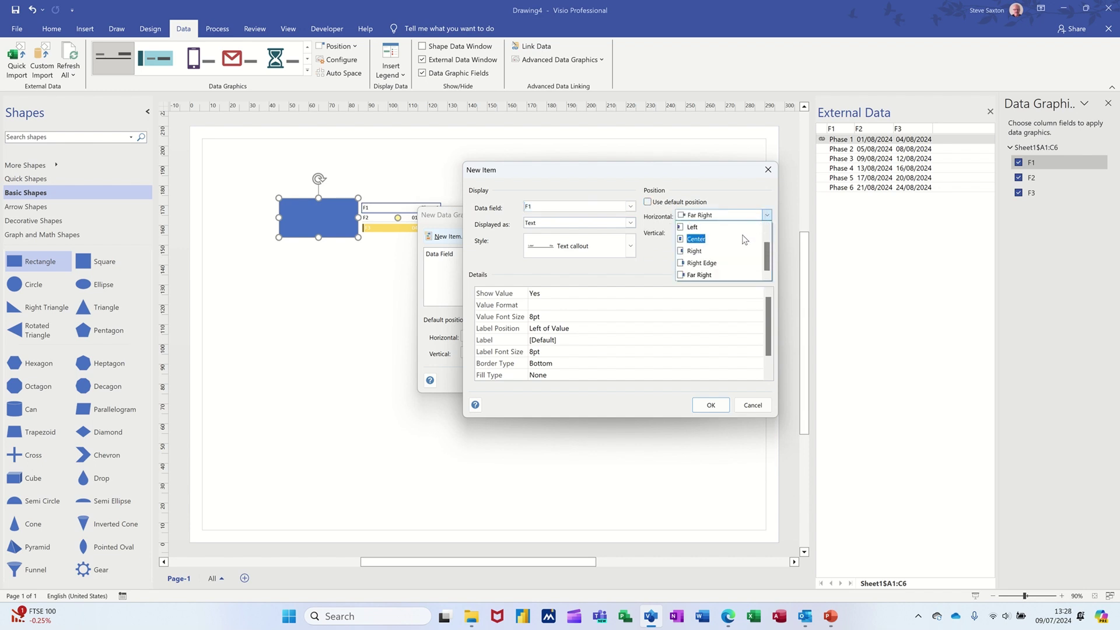
left_click(741, 251)
left_click(766, 232)
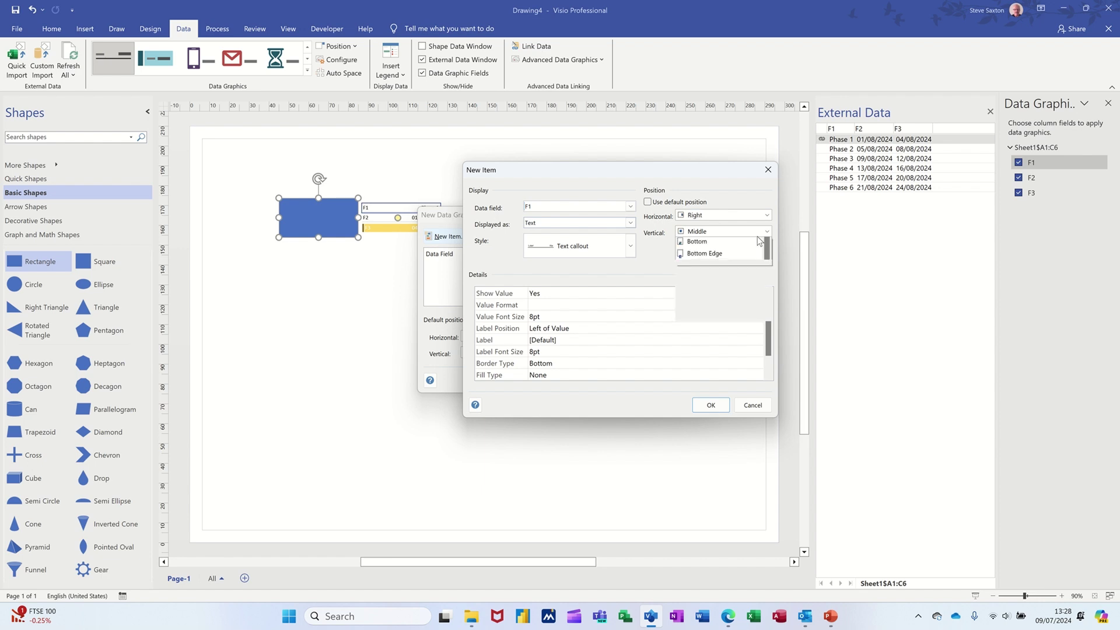
left_click(746, 244)
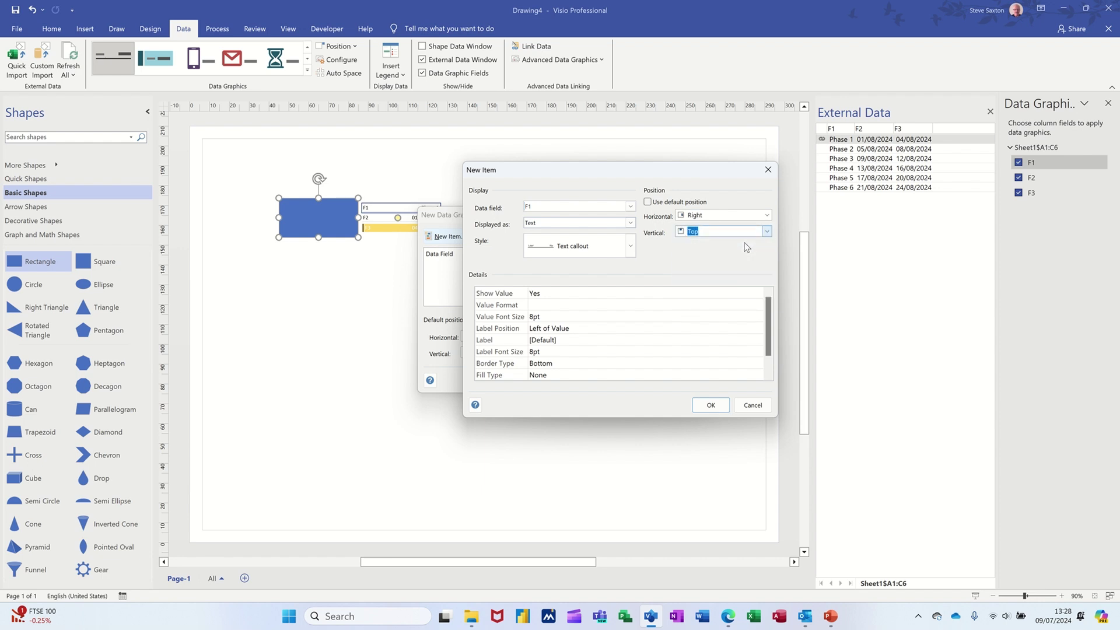
left_click(598, 331)
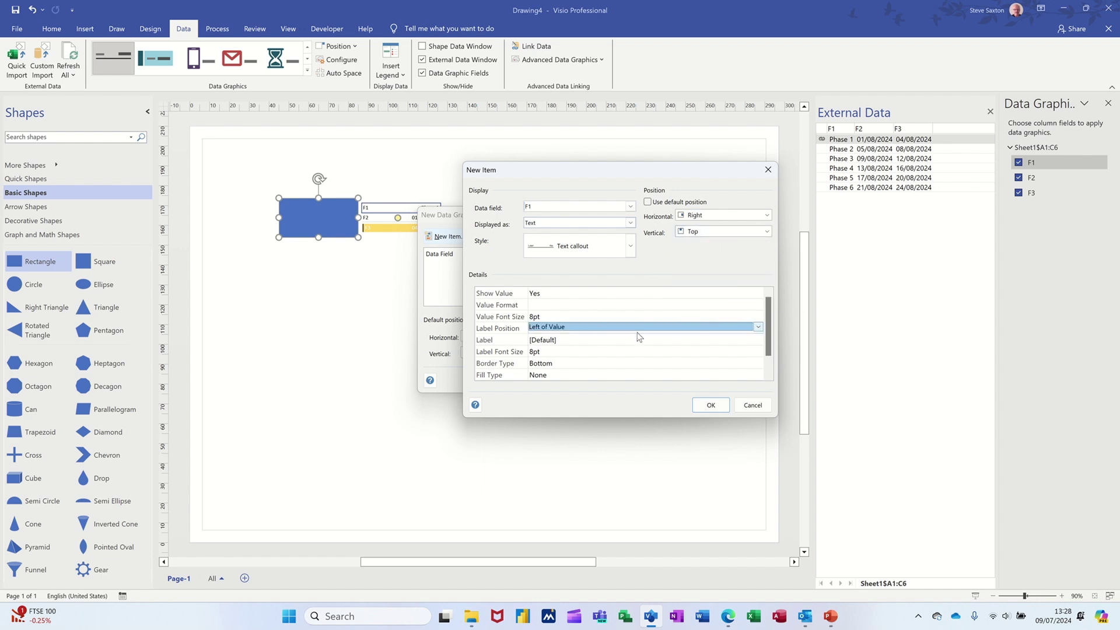
left_click(758, 328)
left_click(741, 336)
left_click(711, 405)
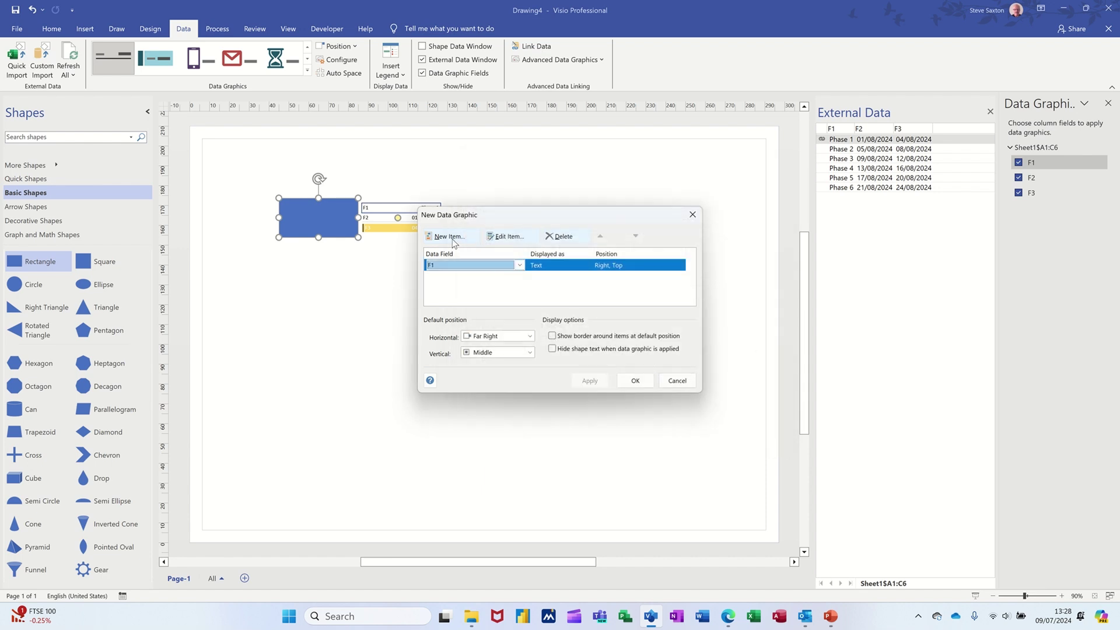
Step: Add a second item to the data graphic that displays field F2 as text
left_click(453, 237)
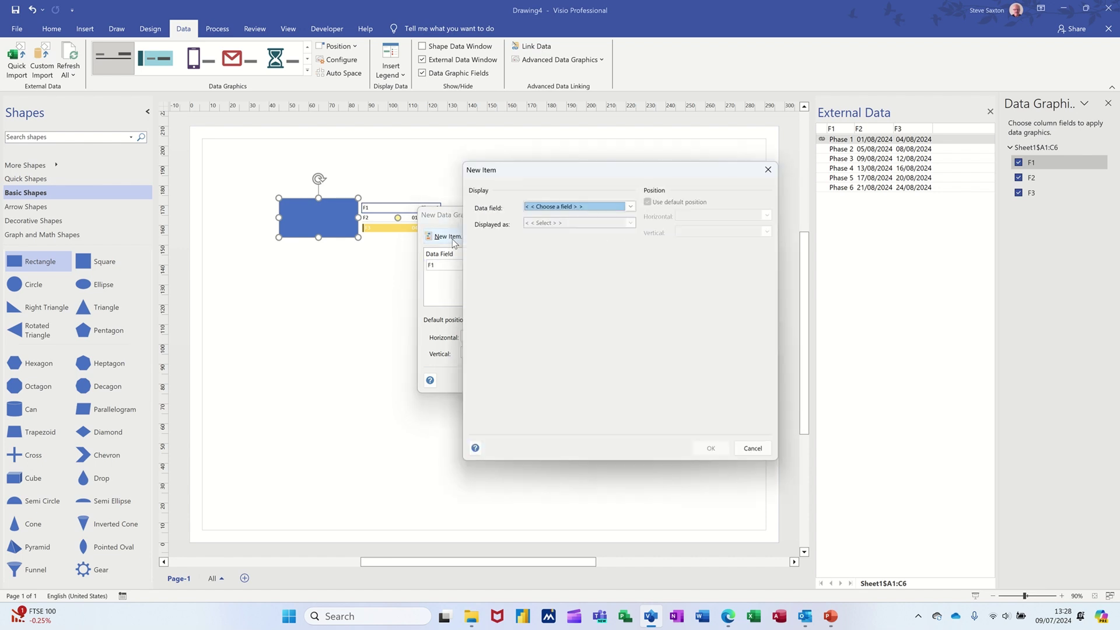
left_click(632, 207)
left_click(590, 232)
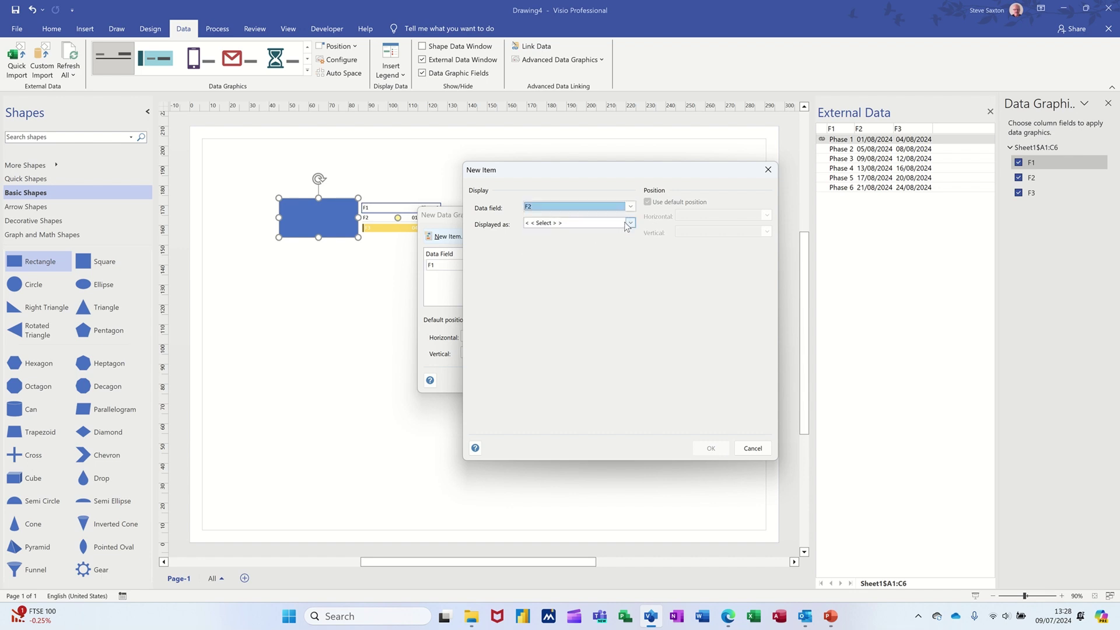
left_click(630, 223)
left_click(590, 239)
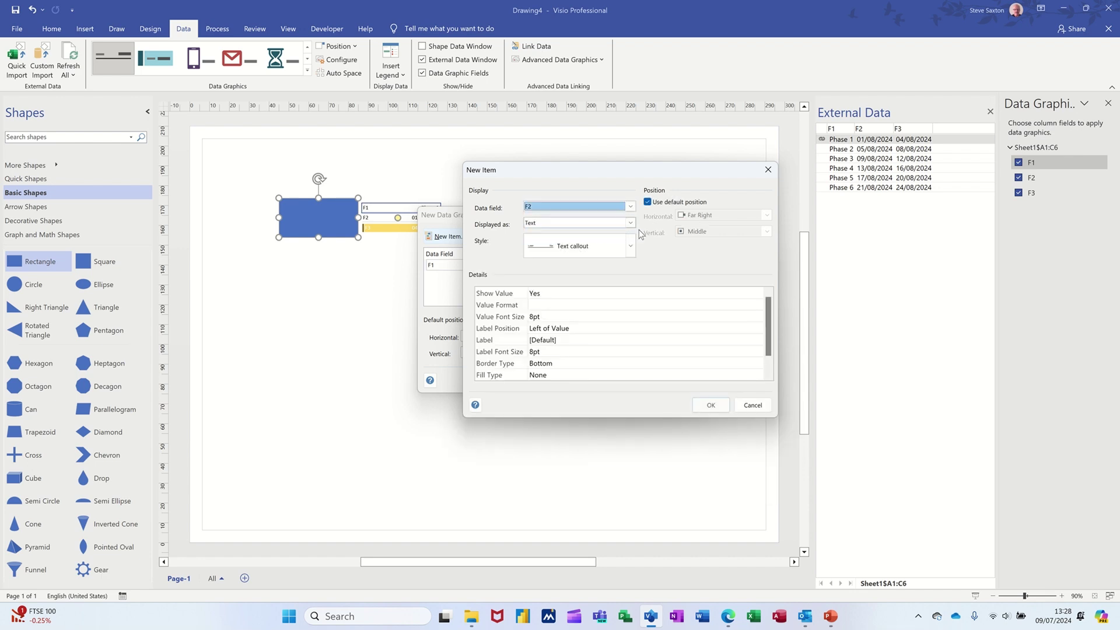
Step: Place the F2 item at horizontal Right and vertical Middle instead of the default position, with its label not shown
left_click(657, 203)
left_click(763, 215)
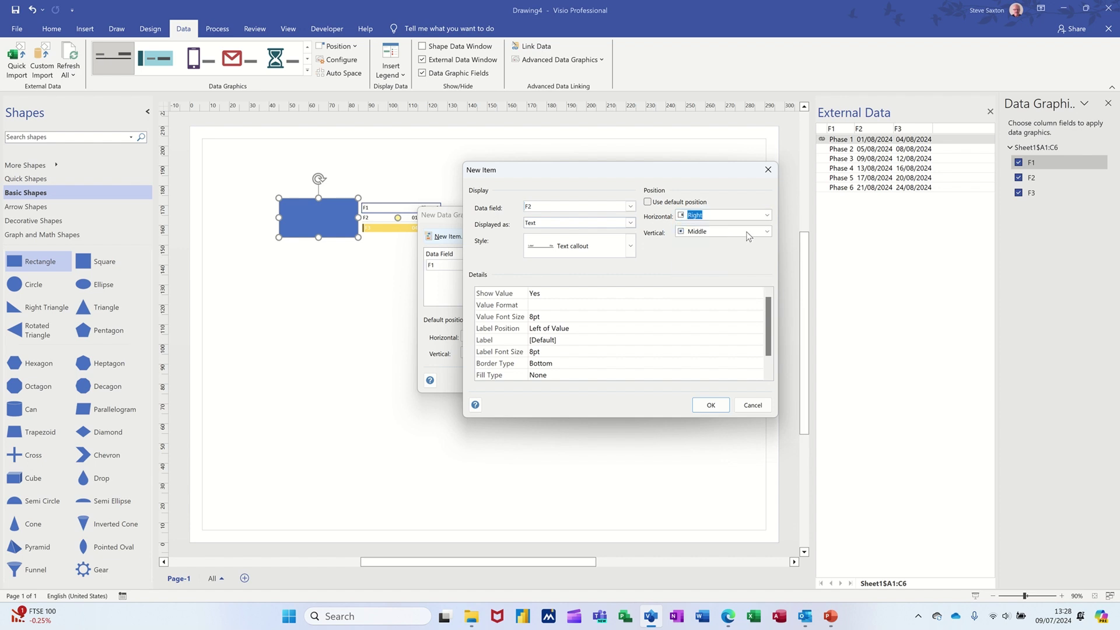
left_click(612, 330)
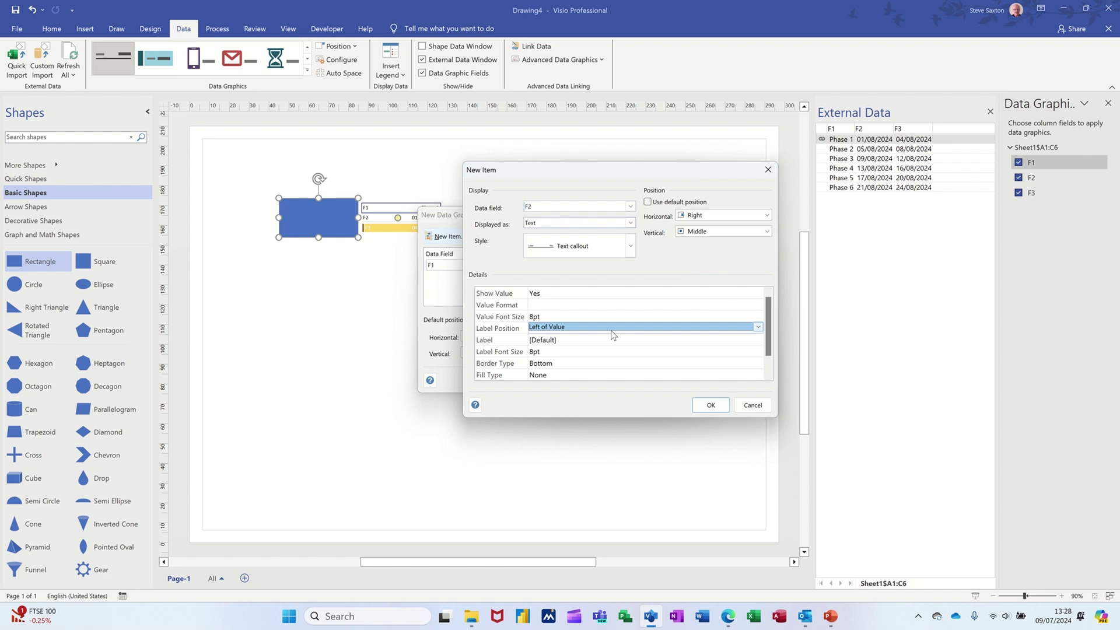
left_click(758, 327)
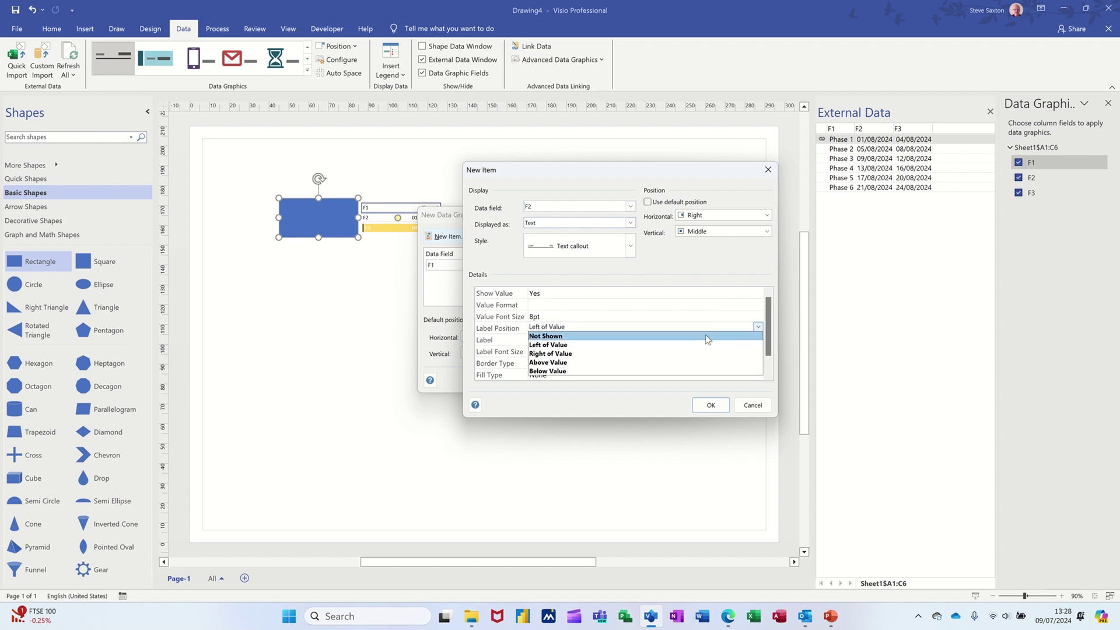
left_click(708, 337)
left_click(711, 405)
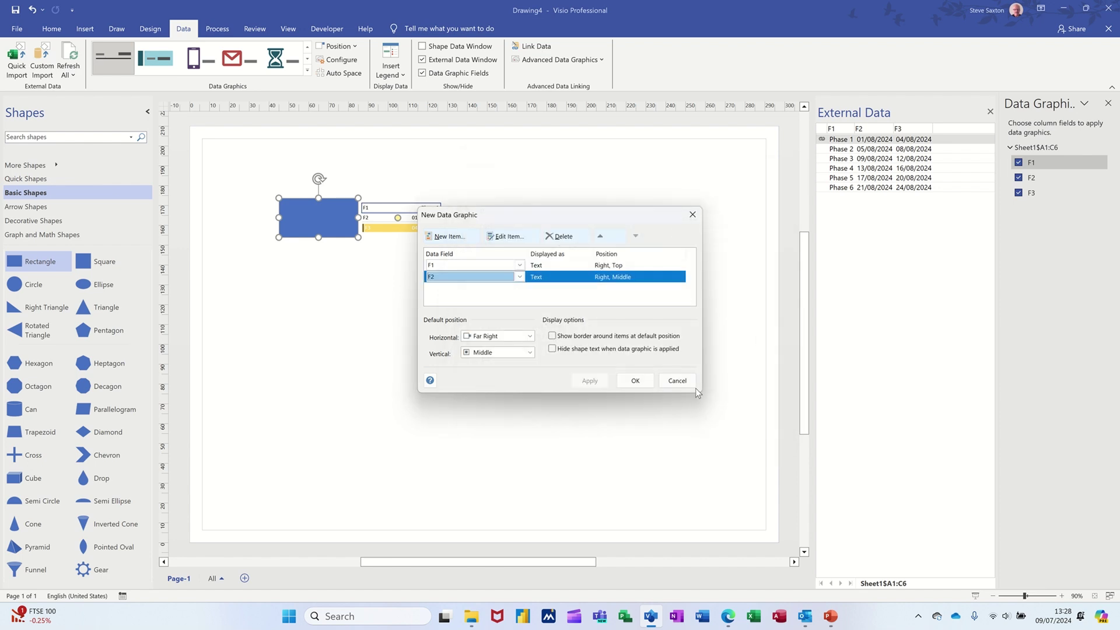
Step: Add a third item to the data graphic that displays field F3 as text
left_click(465, 237)
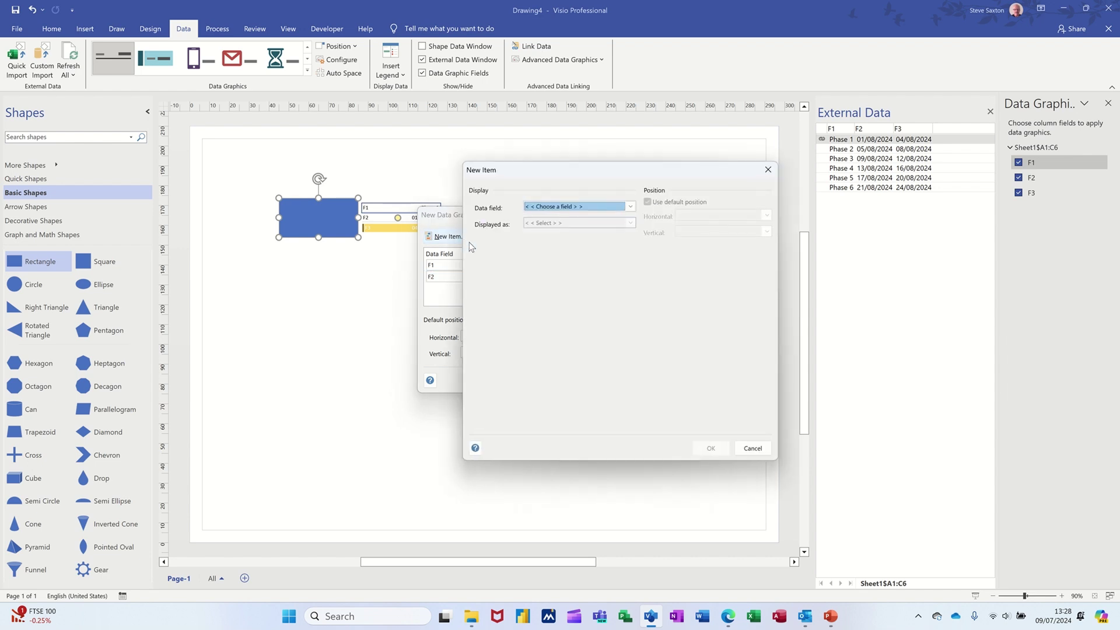
left_click(630, 208)
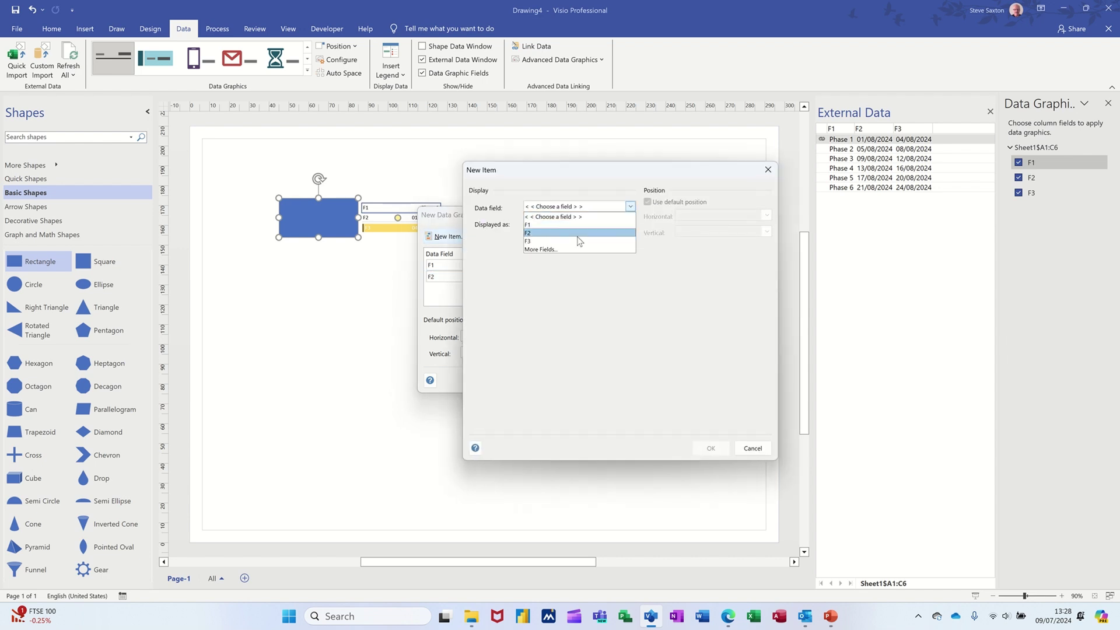
left_click(578, 238)
left_click(629, 223)
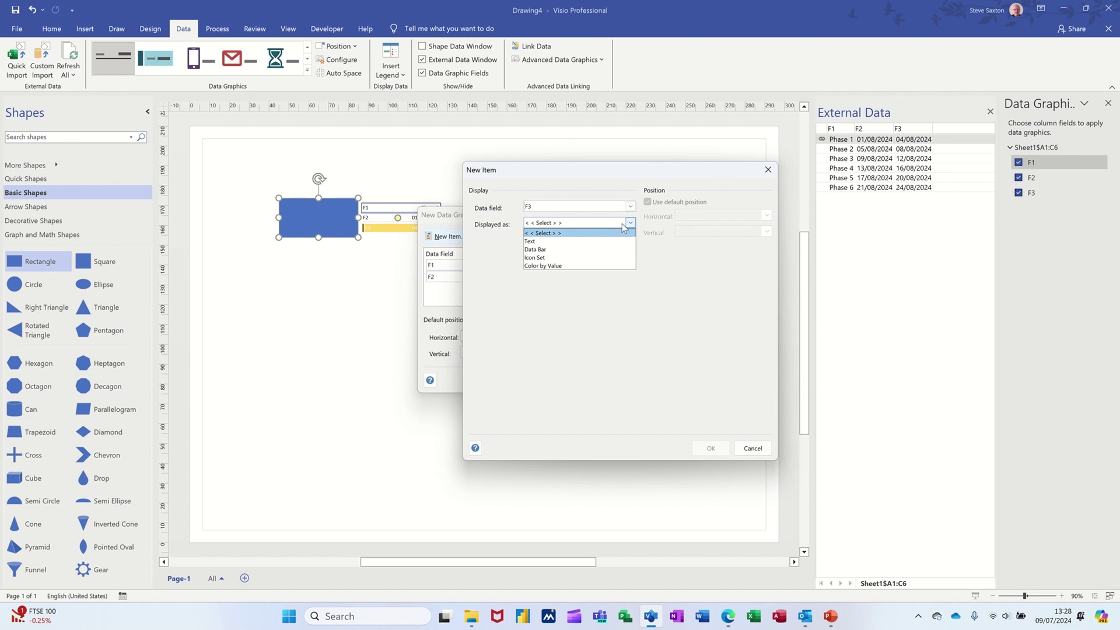
left_click(603, 241)
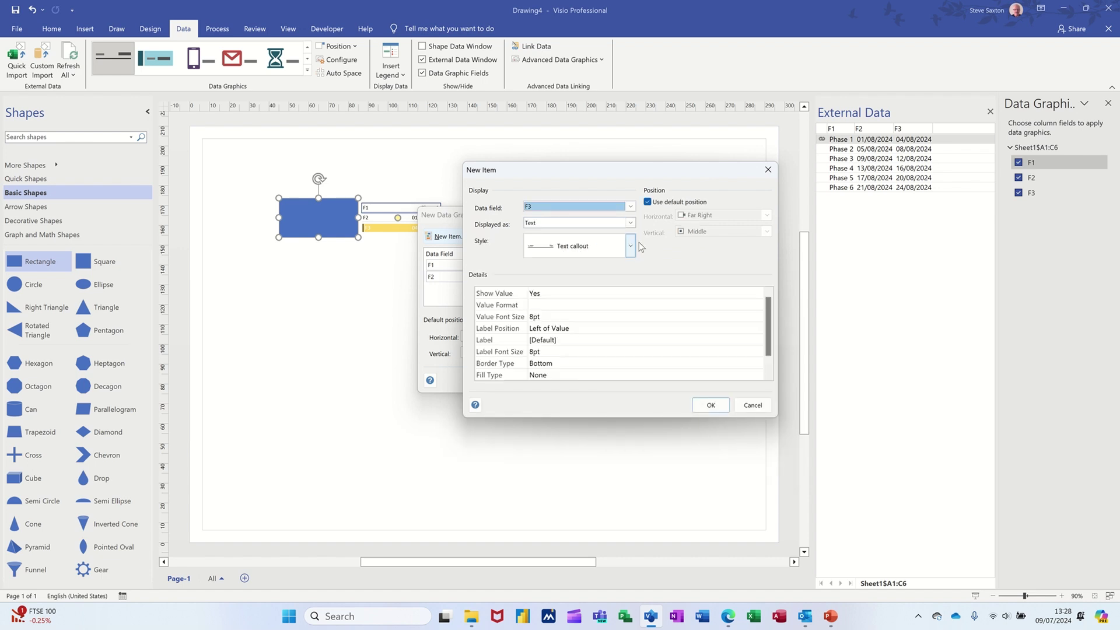
Step: Place the F3 item at horizontal Right and vertical Bottom instead of the default position, with its label not shown
left_click(662, 207)
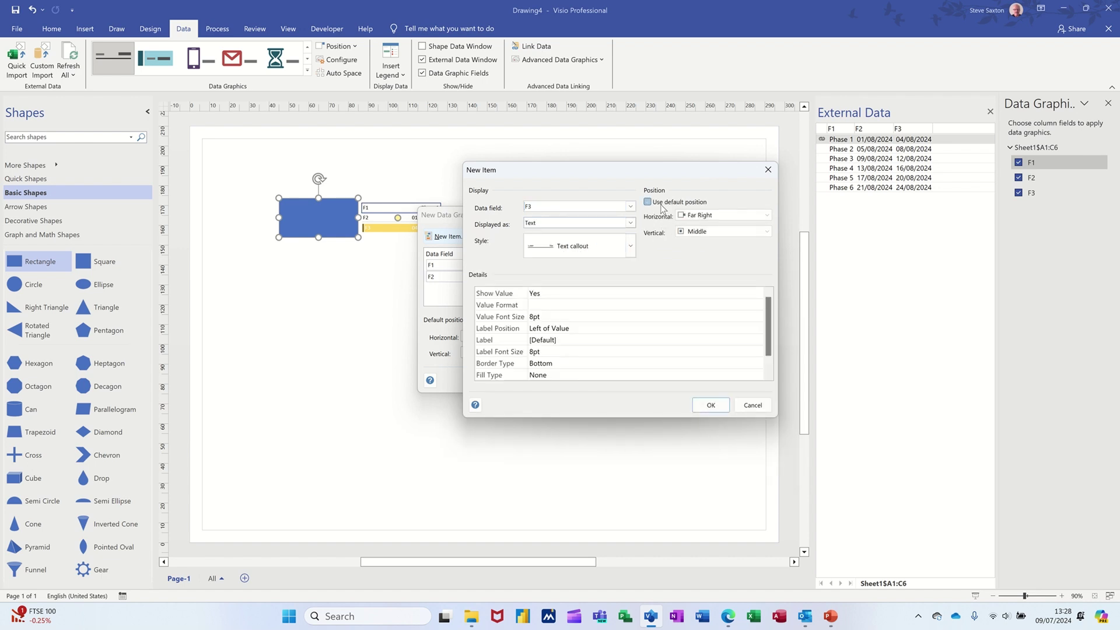
left_click(765, 216)
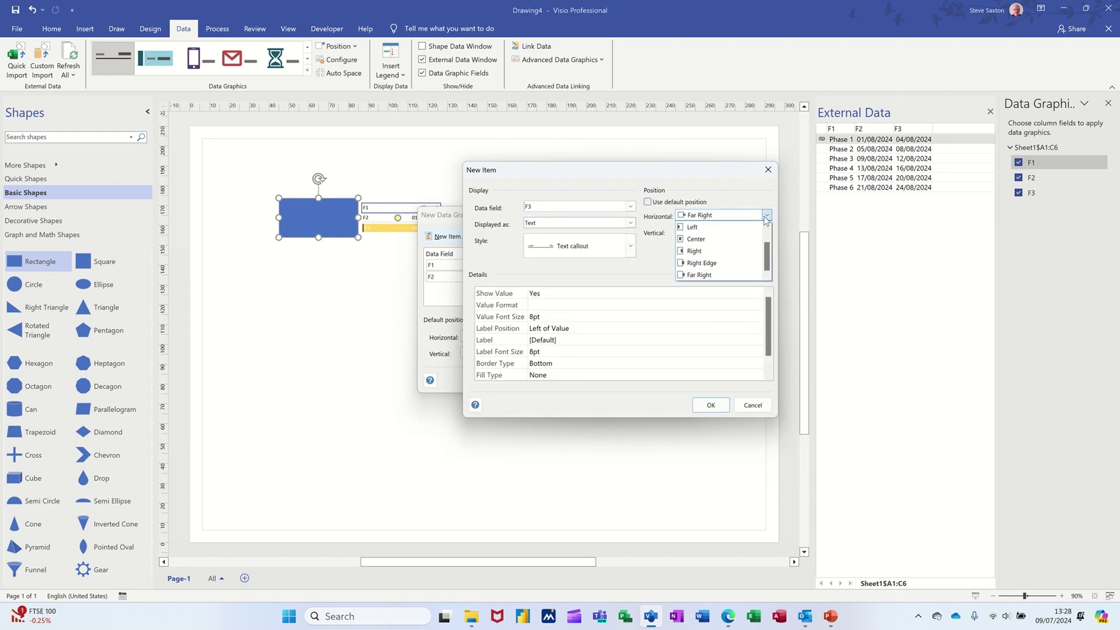
left_click(723, 251)
left_click(729, 232)
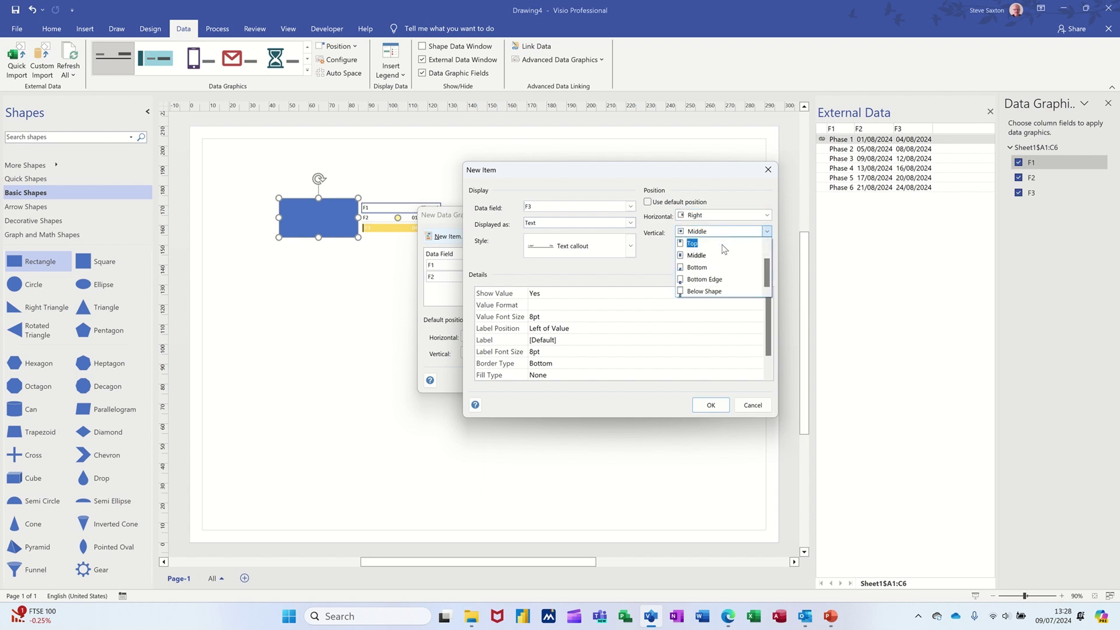
left_click(722, 268)
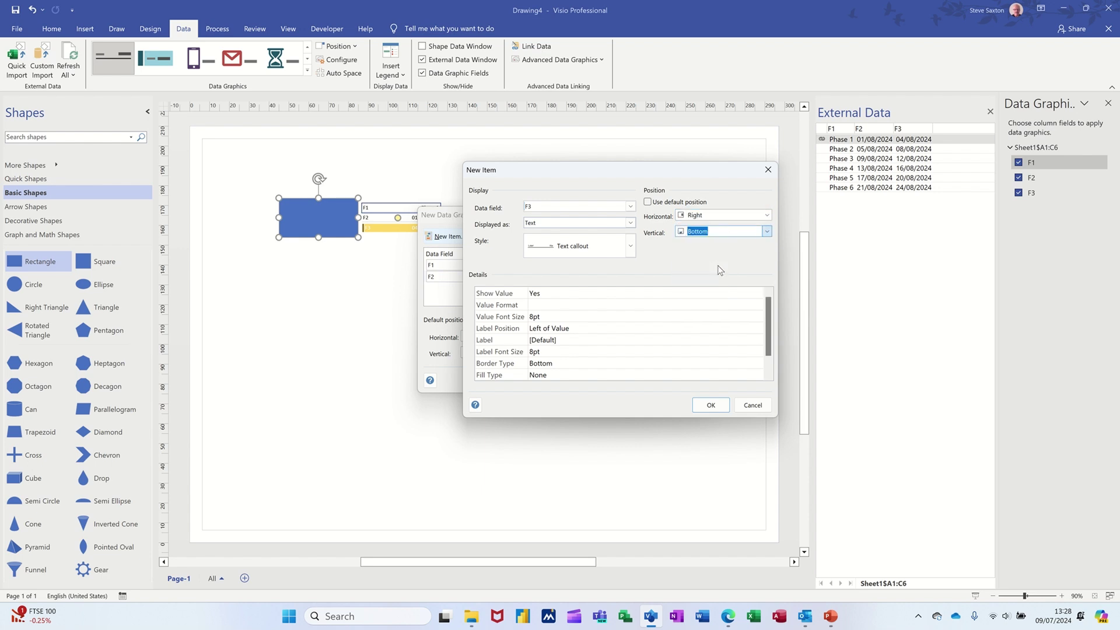
left_click(604, 329)
left_click(758, 327)
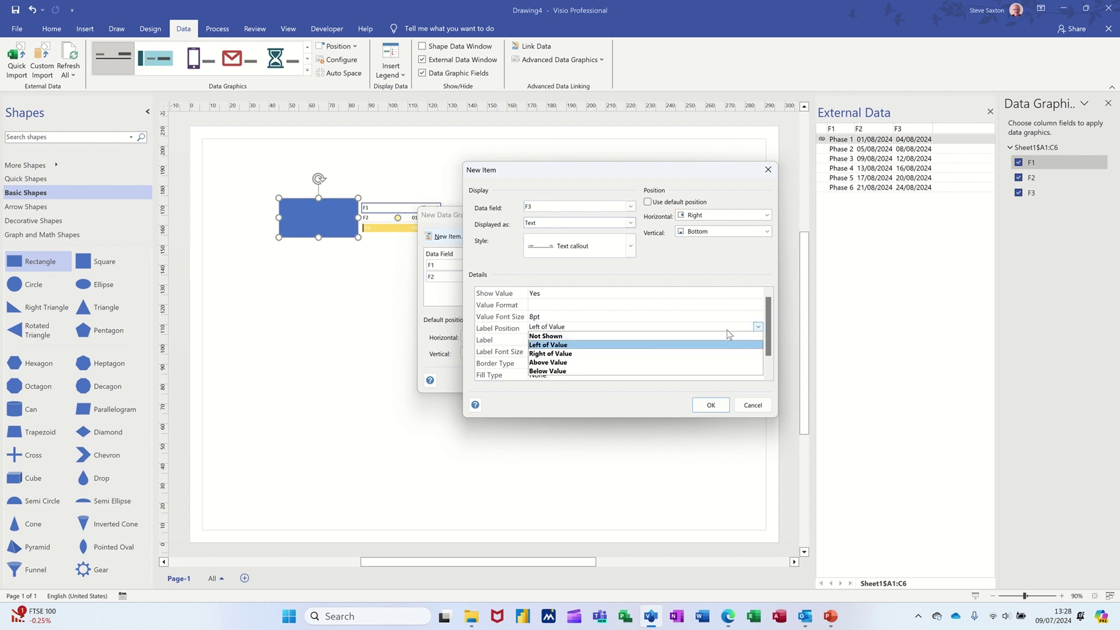
left_click(687, 336)
left_click(709, 405)
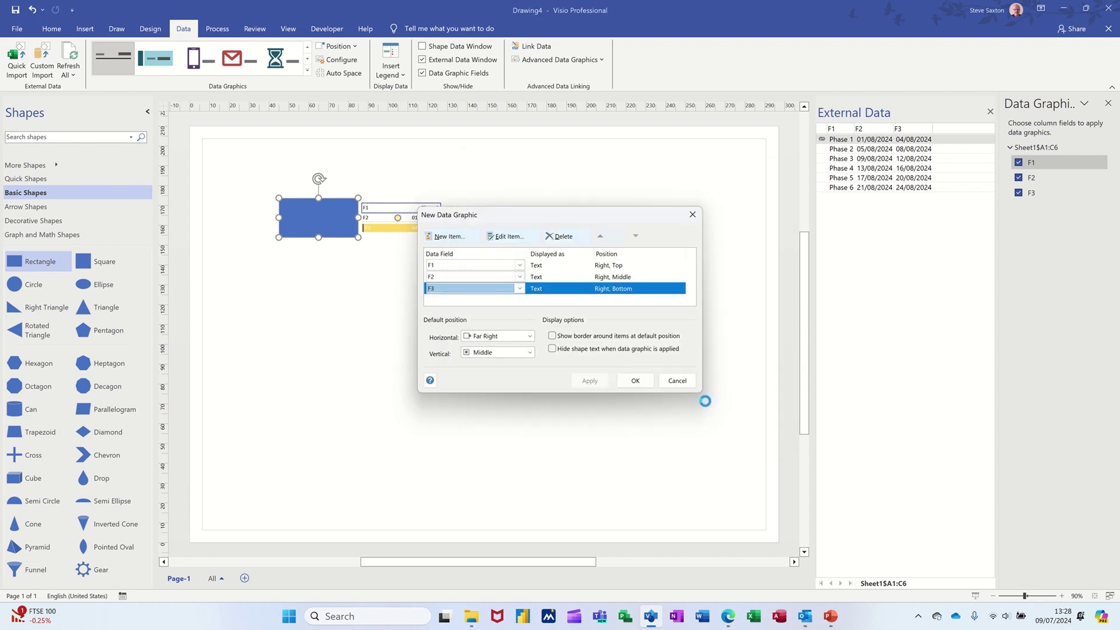
Step: Finish the new data graphic and apply it to the Phase 1 rectangle
left_click(634, 383)
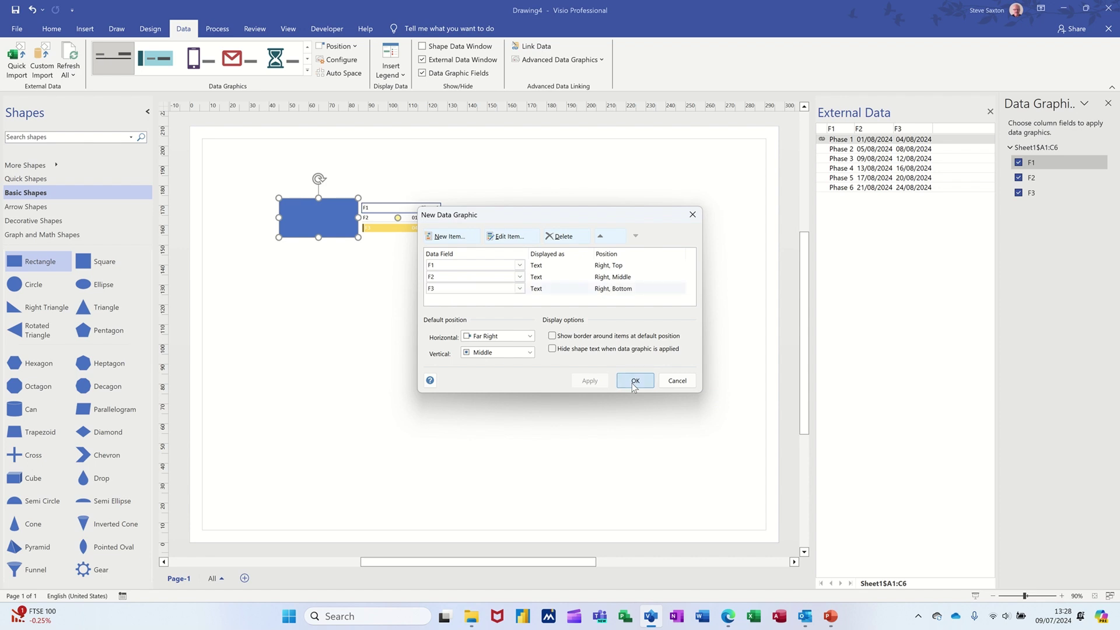
left_click(543, 345)
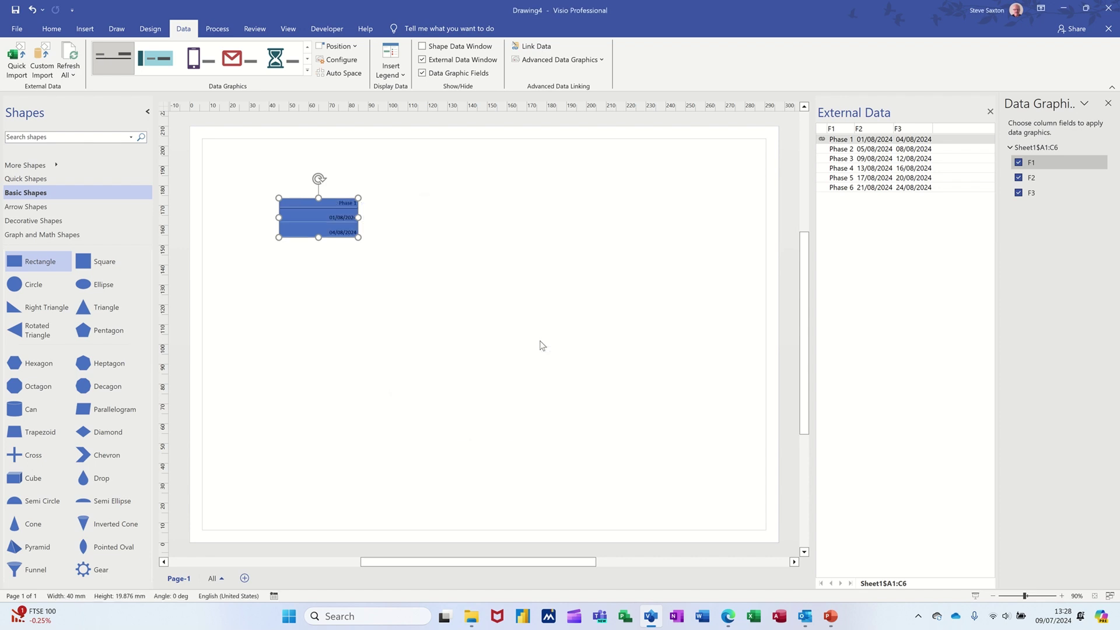
left_click(415, 245)
Step: Place the Phase 2 row as a linked rectangle directly against the right side of the Phase 1 rectangle
left_click(313, 219)
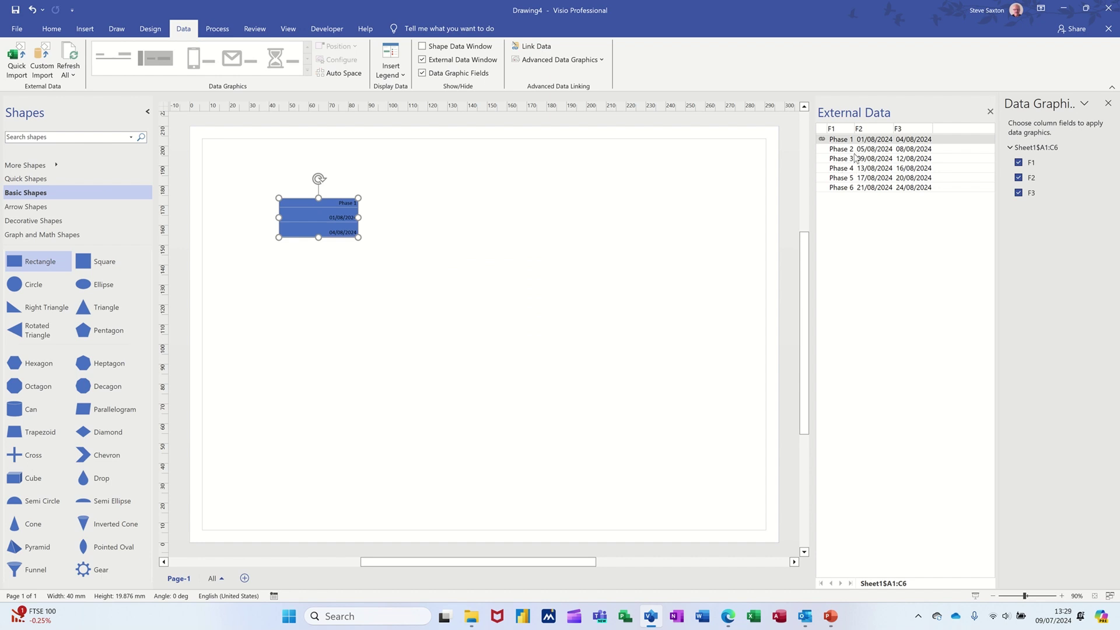
left_click_drag(868, 153, 402, 213)
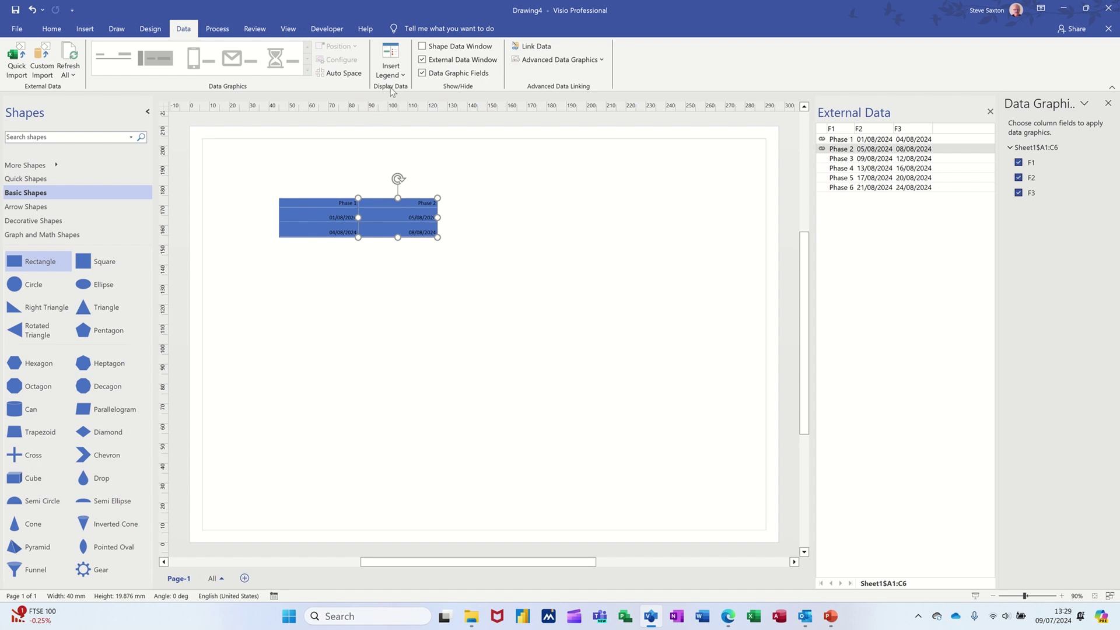
Step: Apply the pale grey-blue theme to the drawing with the Phase 1 and Phase 2 rectangles
left_click(150, 29)
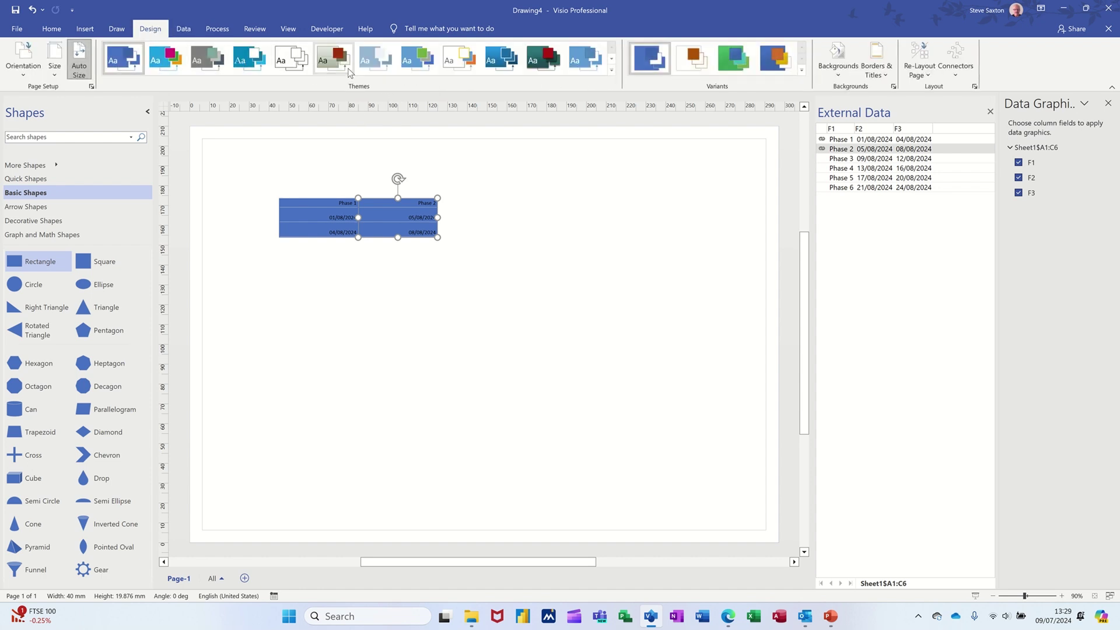
left_click(367, 63)
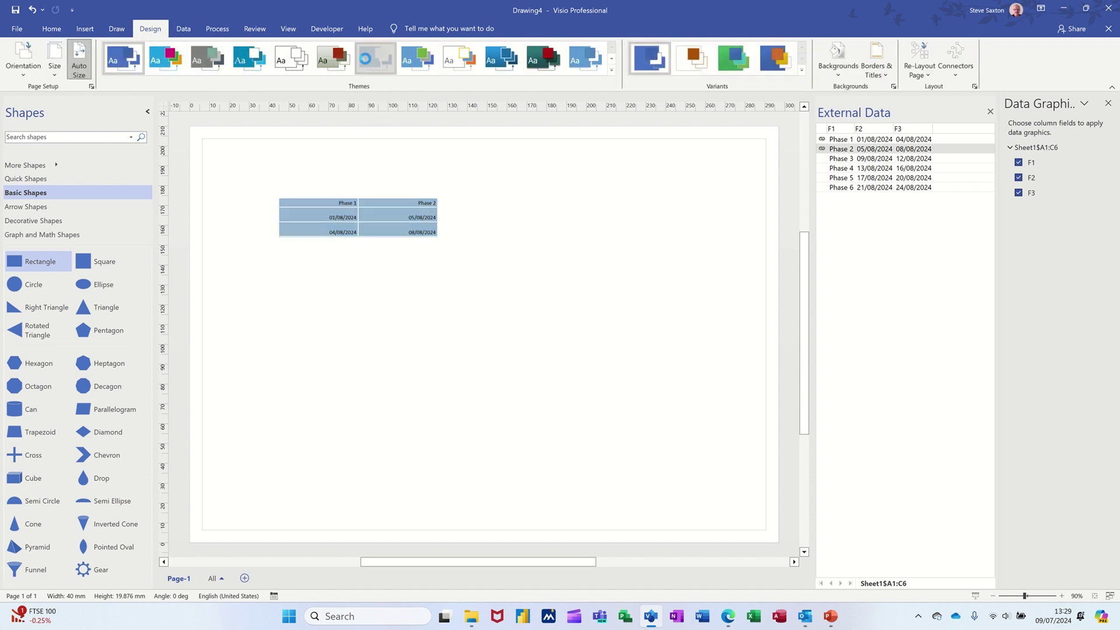
Step: Place the Phase 3 row as a linked rectangle directly beside the Phase 2 rectangle and match its height to the row
left_click(482, 230)
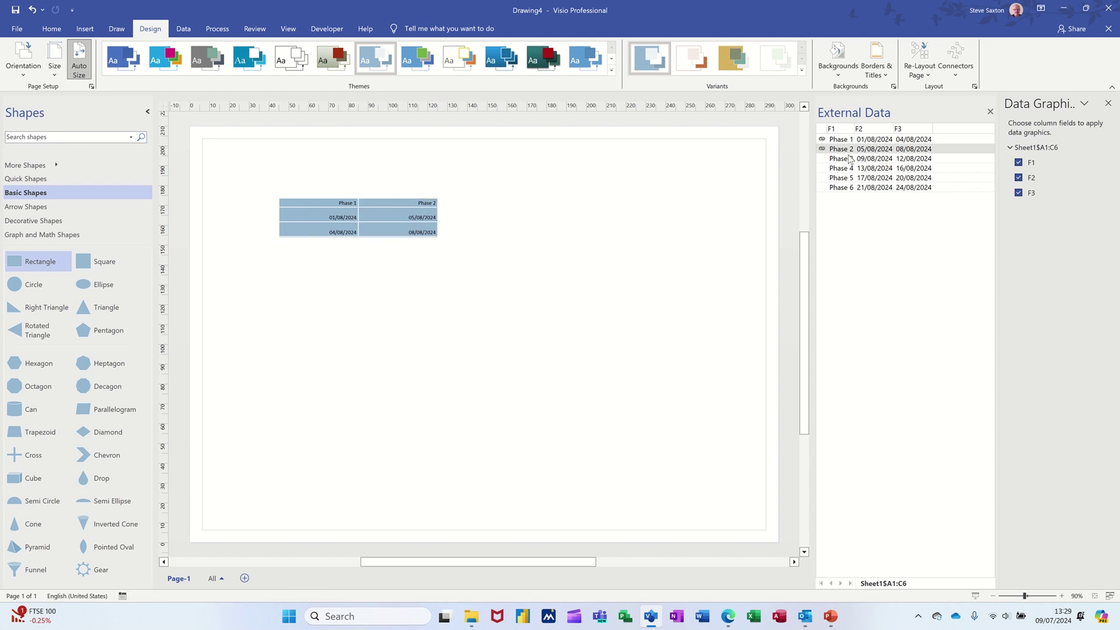
left_click_drag(852, 159, 478, 238)
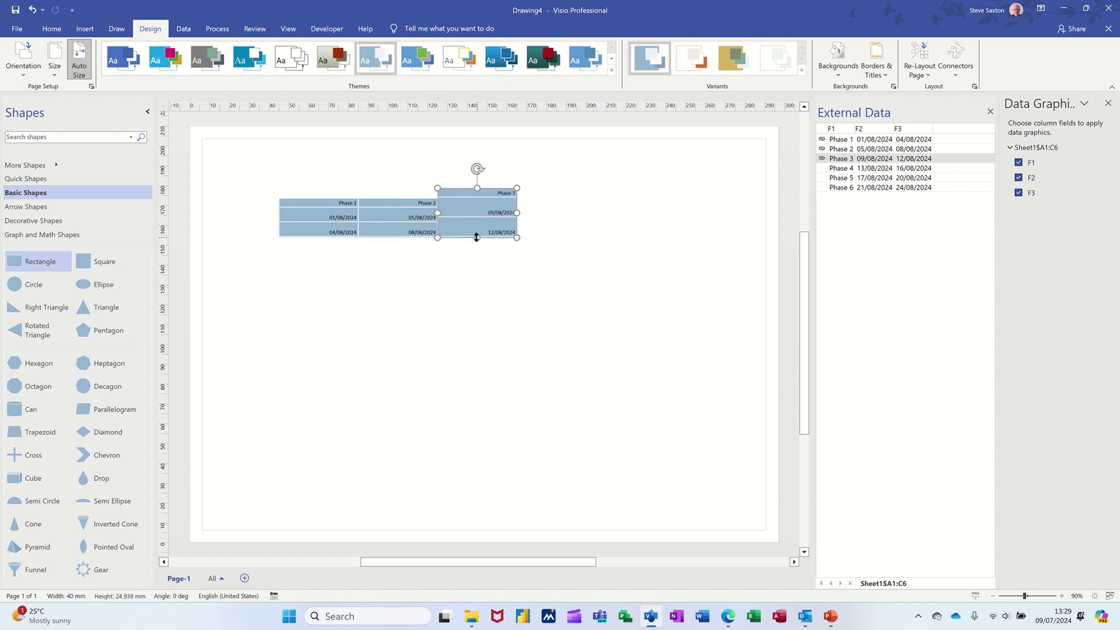
left_click_drag(480, 191, 480, 198)
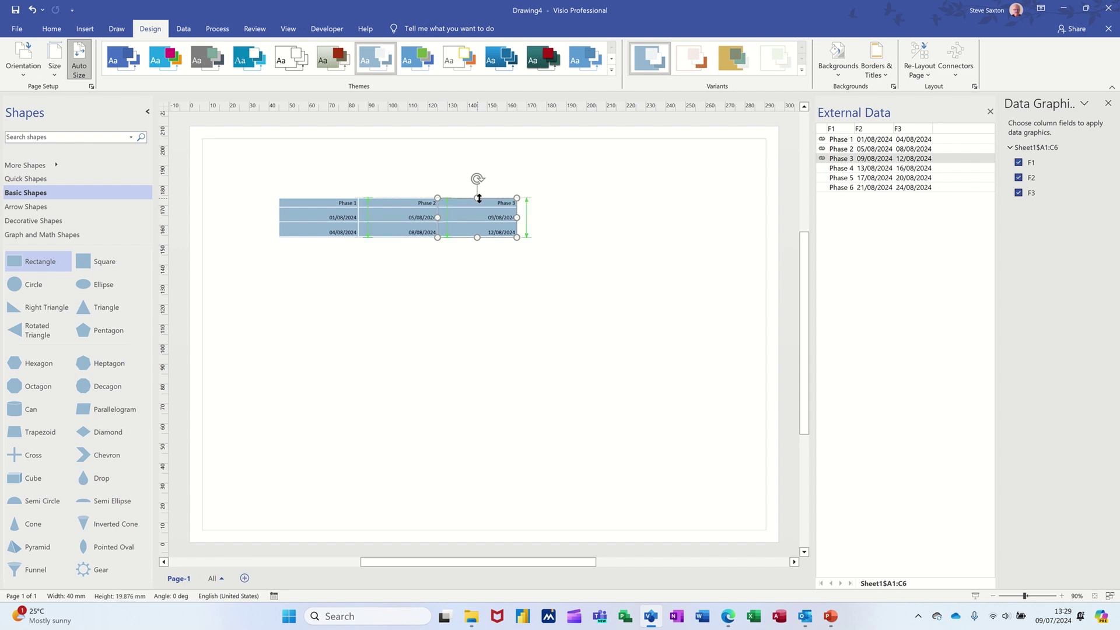
Step: Place the Phase 4 row as a linked rectangle, resized to the row's height and set directly against the Phase 3 rectangle
left_click_drag(836, 171, 563, 209)
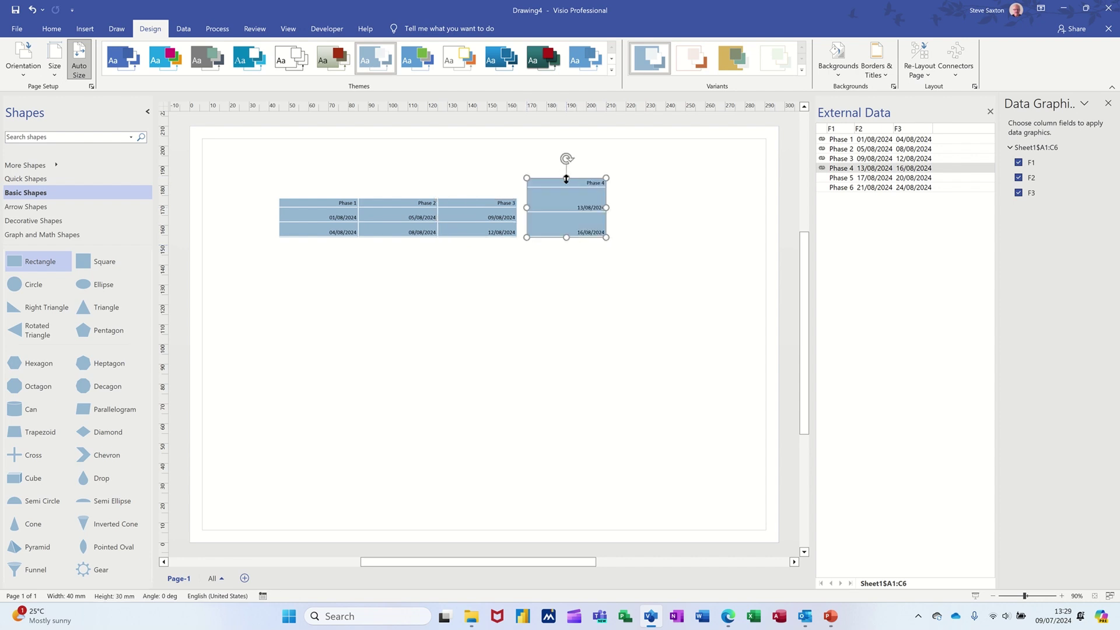
left_click_drag(566, 185, 556, 217)
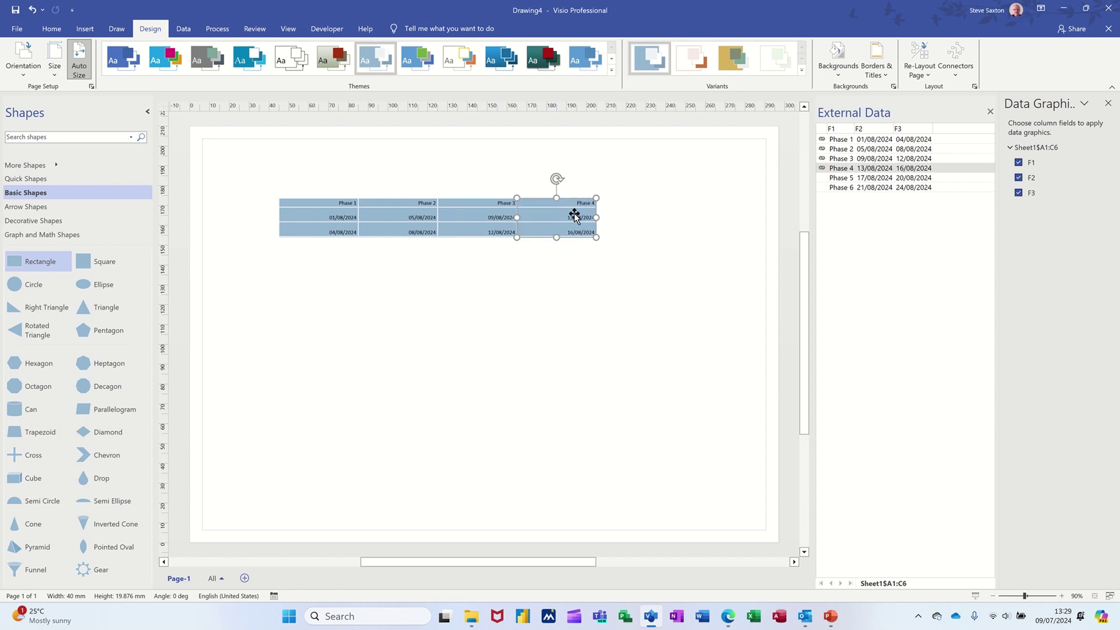
left_click(629, 217)
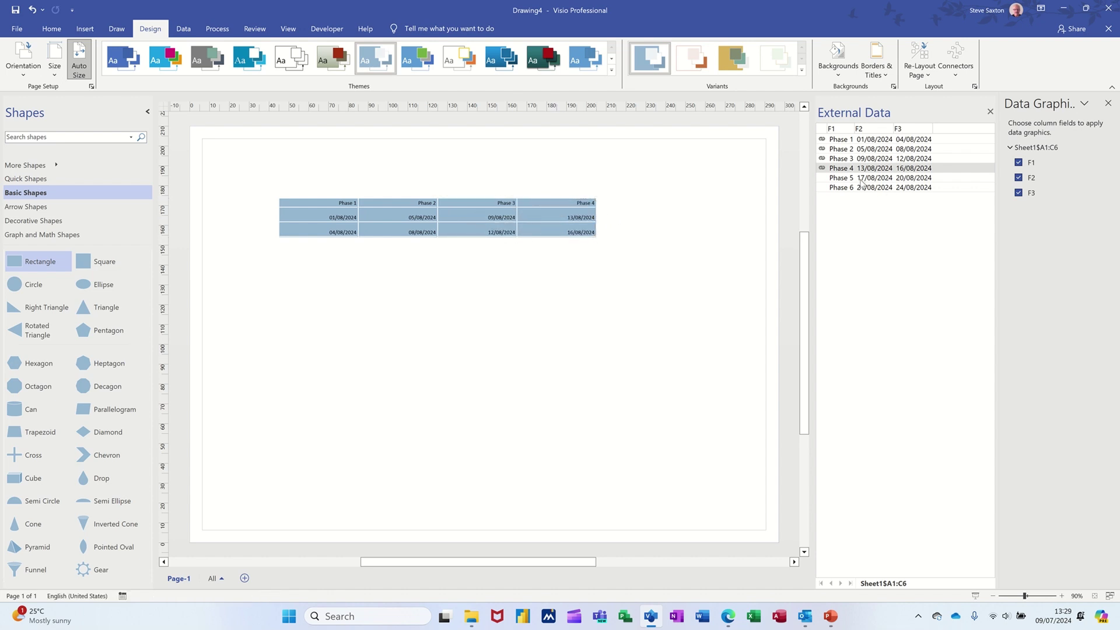
Step: Complete the row with linked rectangles for Phase 5 and Phase 6, placed edge to edge after Phase 4 at the same height
left_click_drag(850, 182, 637, 203)
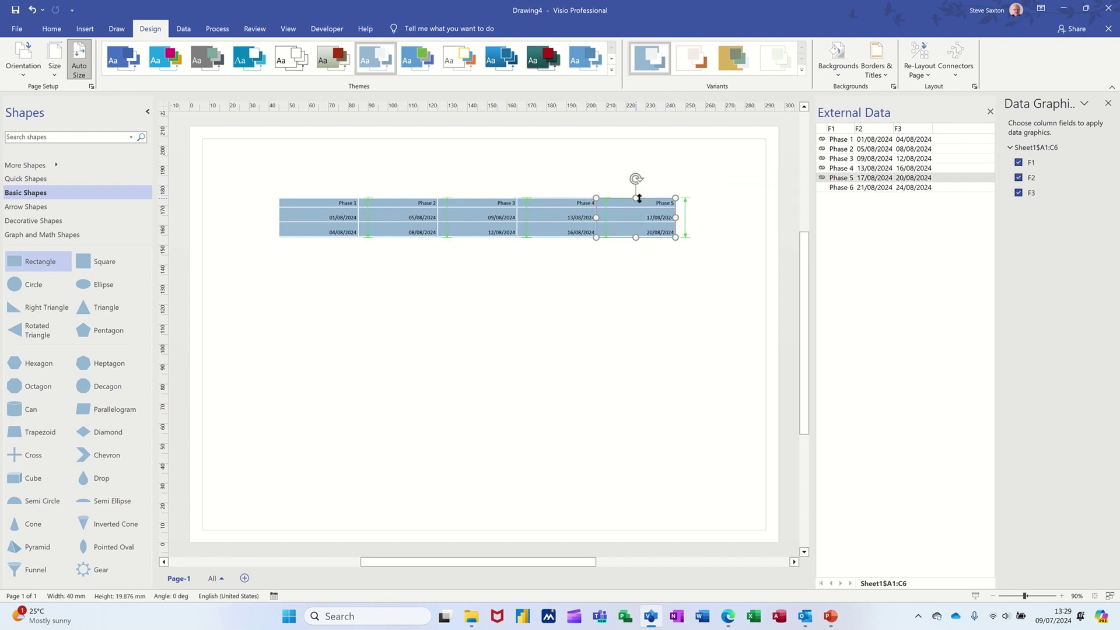
left_click_drag(860, 190, 717, 199)
left_click(644, 272)
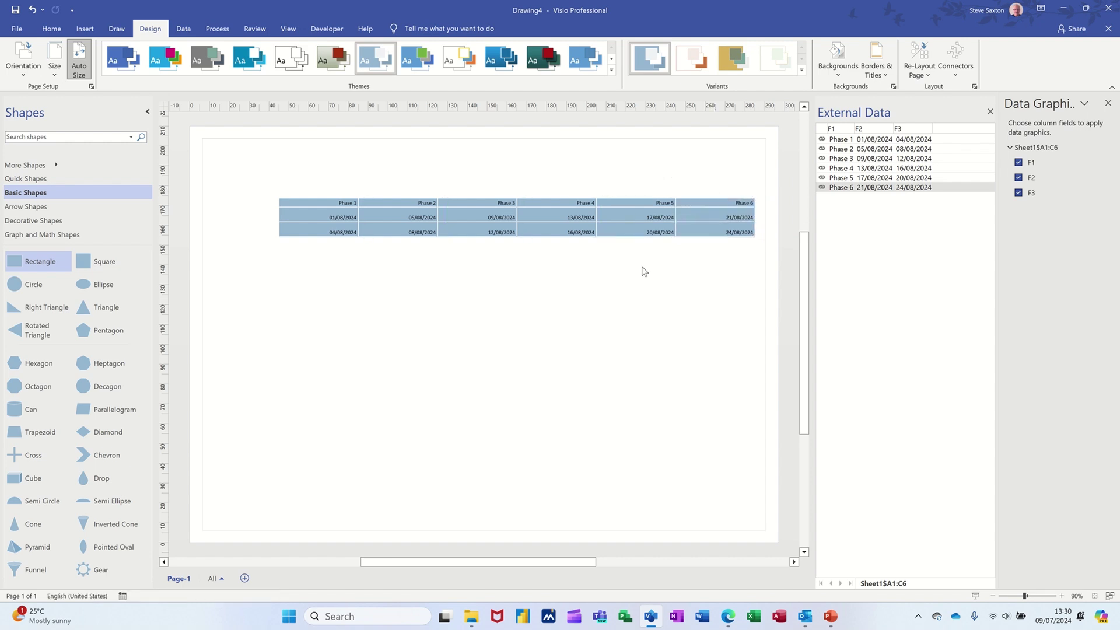
left_click_drag(543, 562, 565, 562)
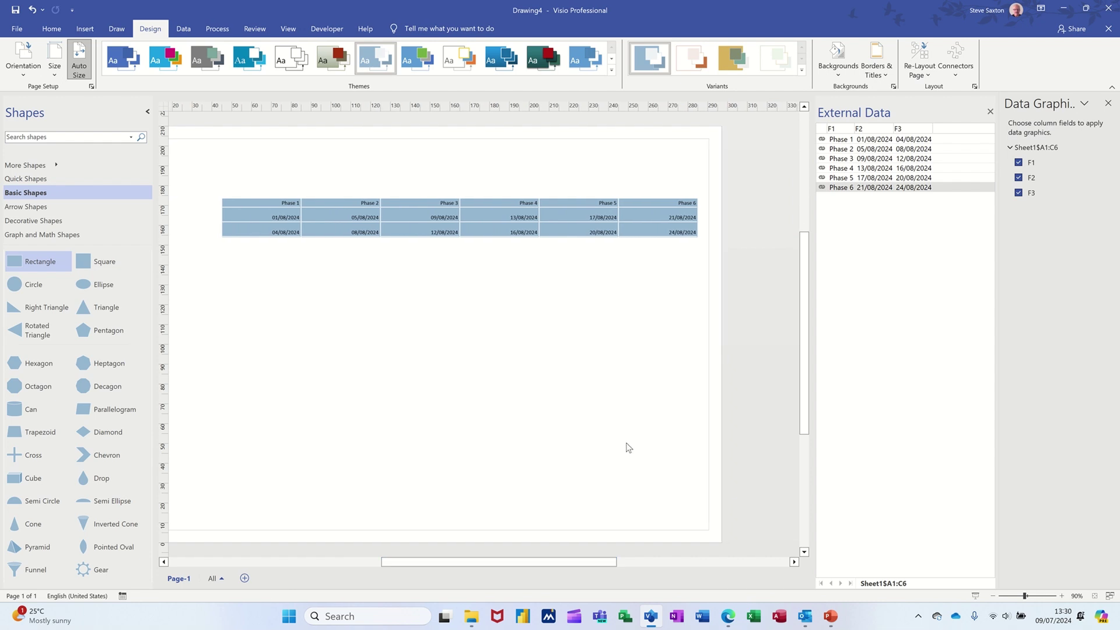
scroll(636, 452, "up", 1)
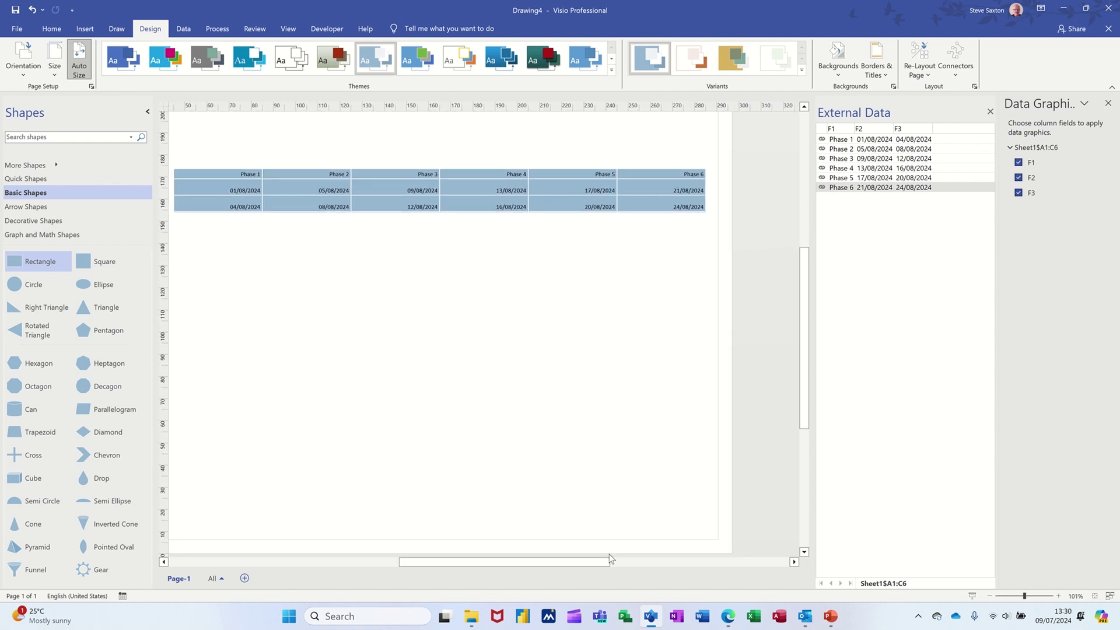
left_click_drag(610, 559, 603, 562)
scroll(608, 413, "up", 2)
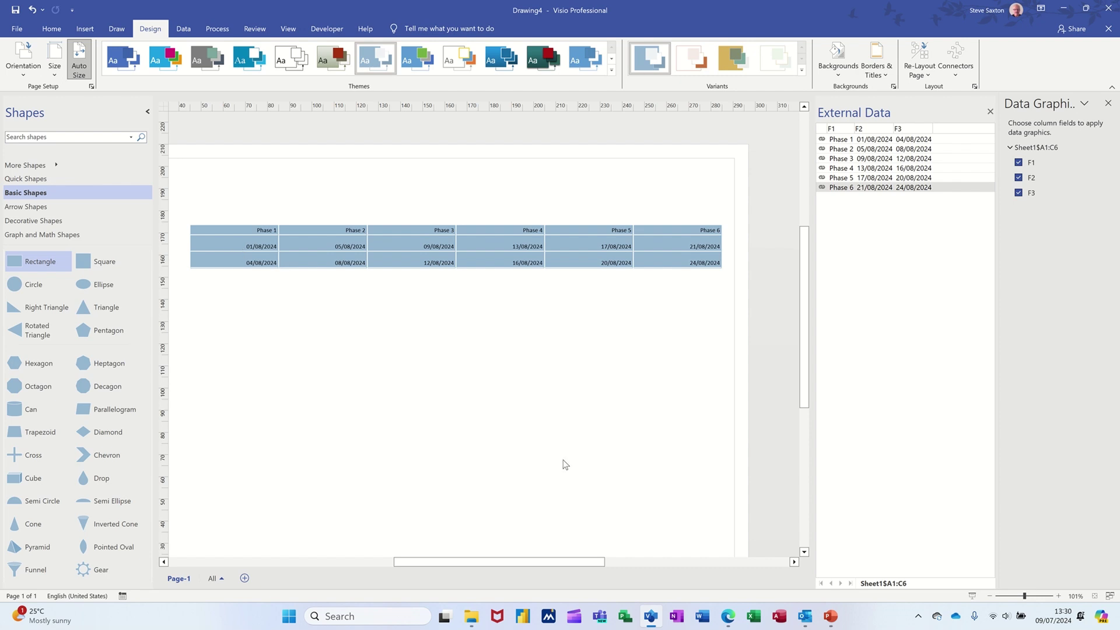
Step: Switch to Excel in a maximized window and open the Phases for Visio workbook
left_click(752, 617)
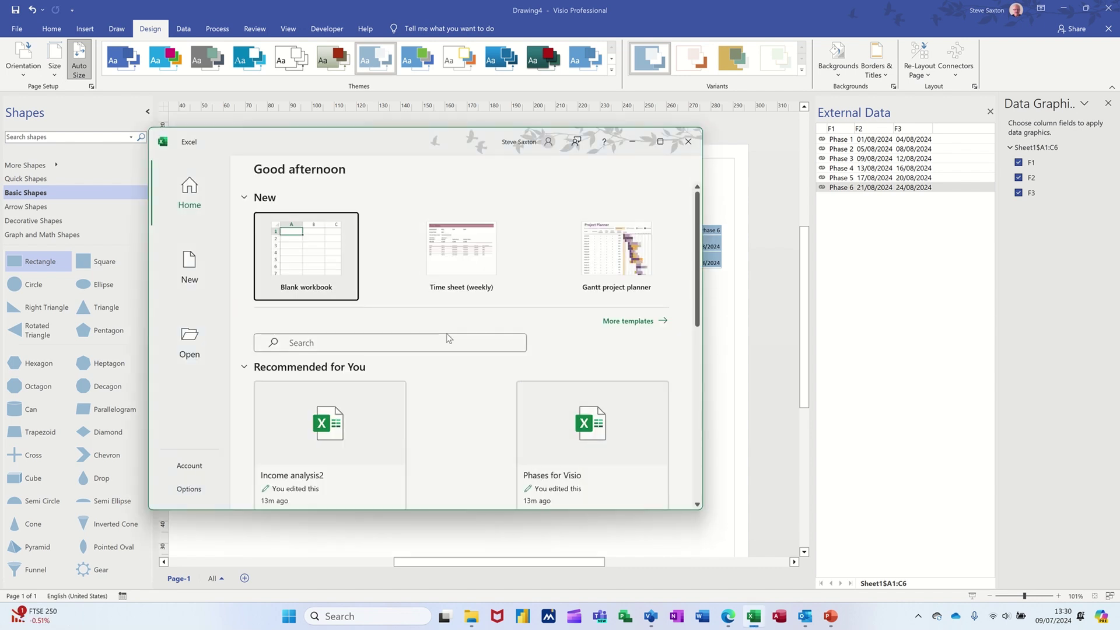
left_click(660, 141)
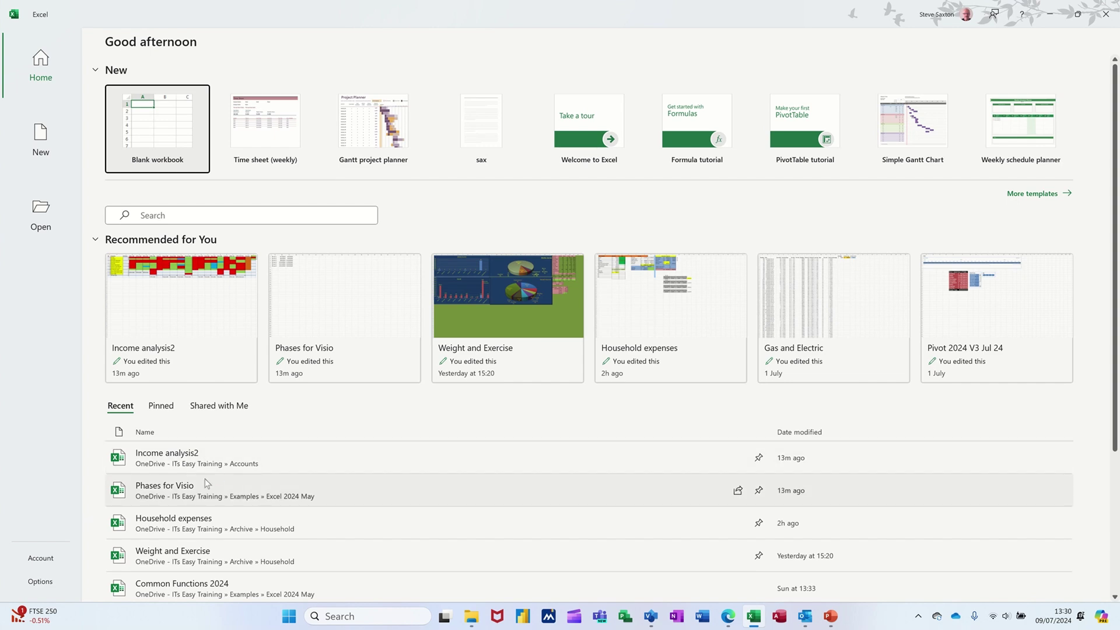
left_click(178, 490)
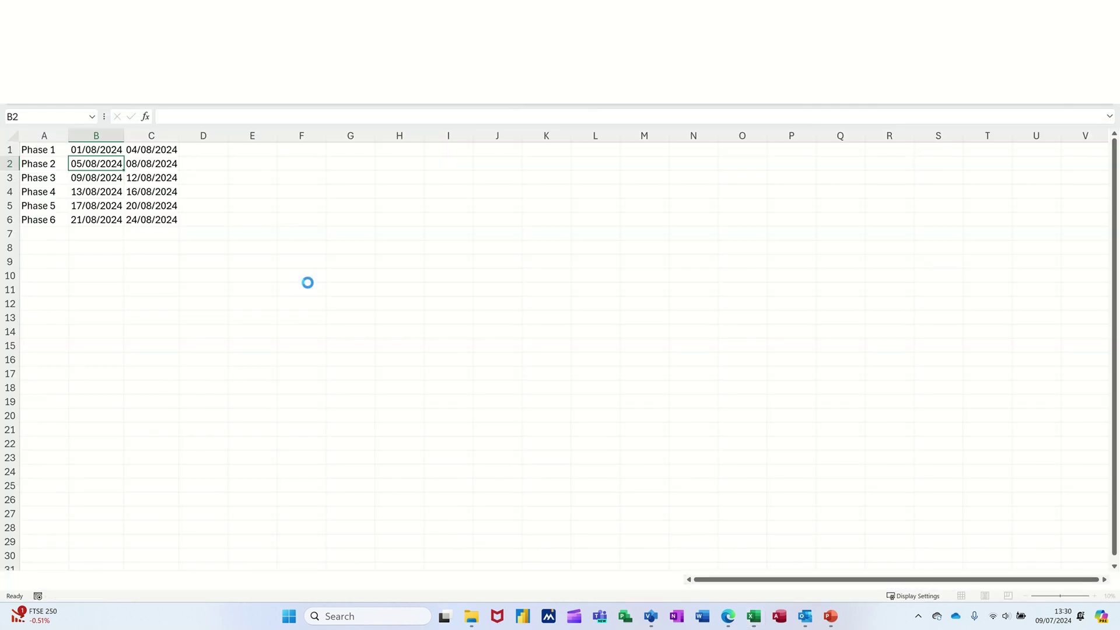
Step: Set the Phase 1 start date in cell B1 to 5/8/24 and return to the Visio drawing
left_click(85, 150)
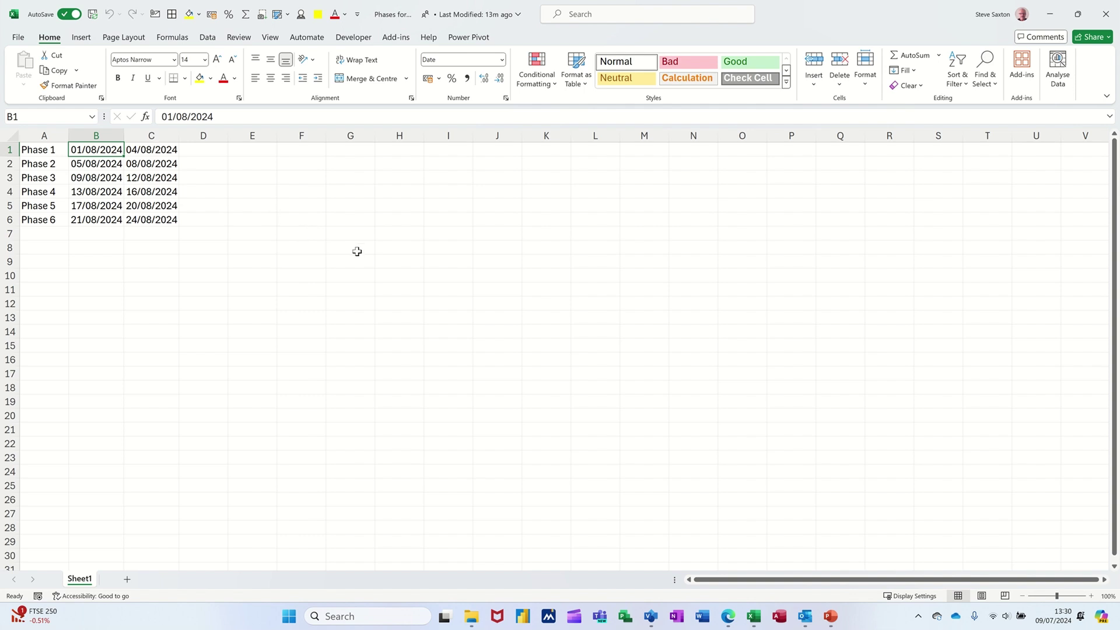
type("5/8/24")
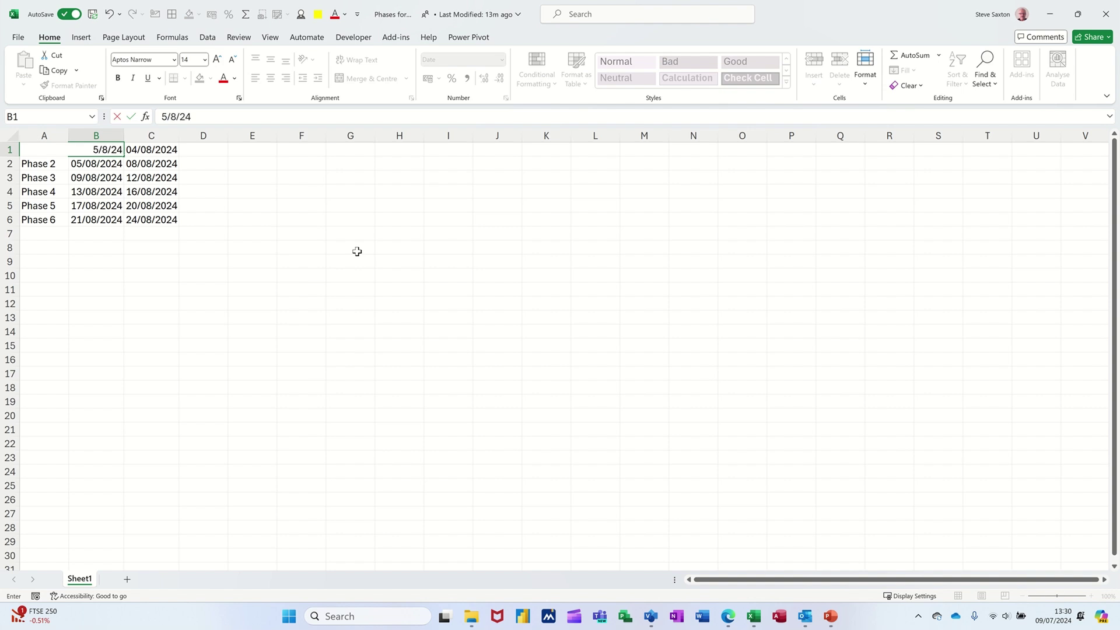
left_click(357, 250)
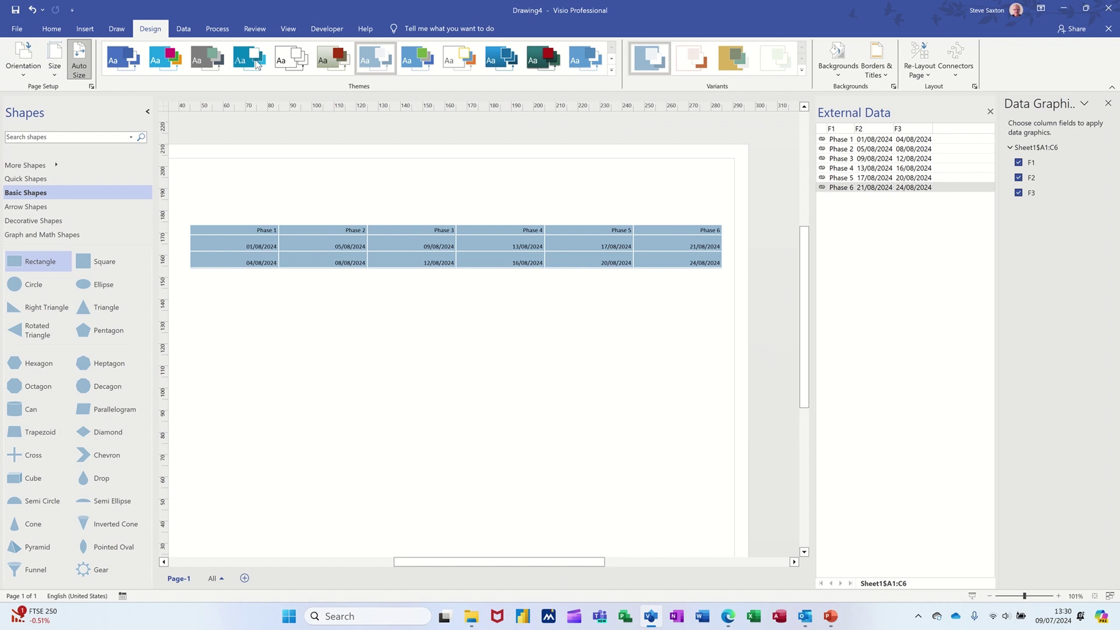
Step: Refresh all external data linked to the drawing and close the refresh dialog
left_click(185, 30)
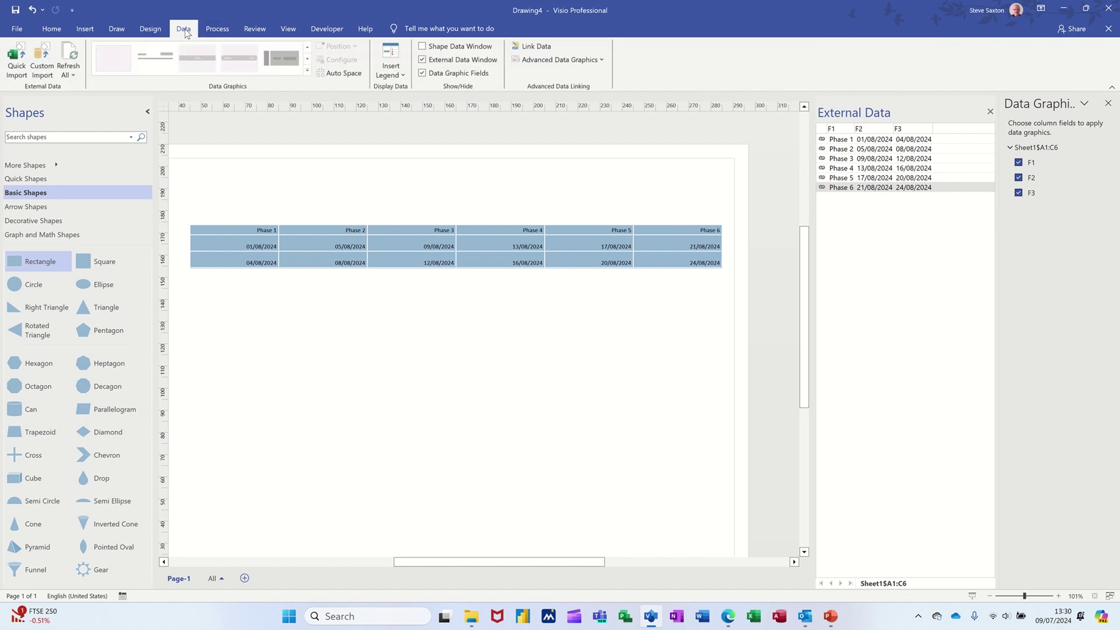
left_click(68, 54)
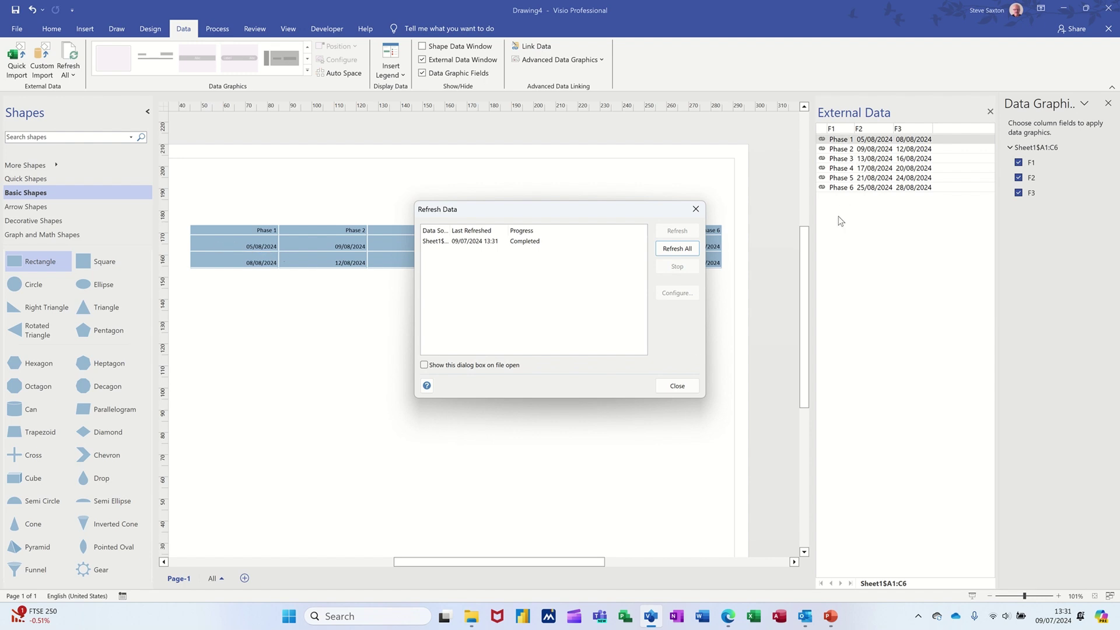
left_click(676, 386)
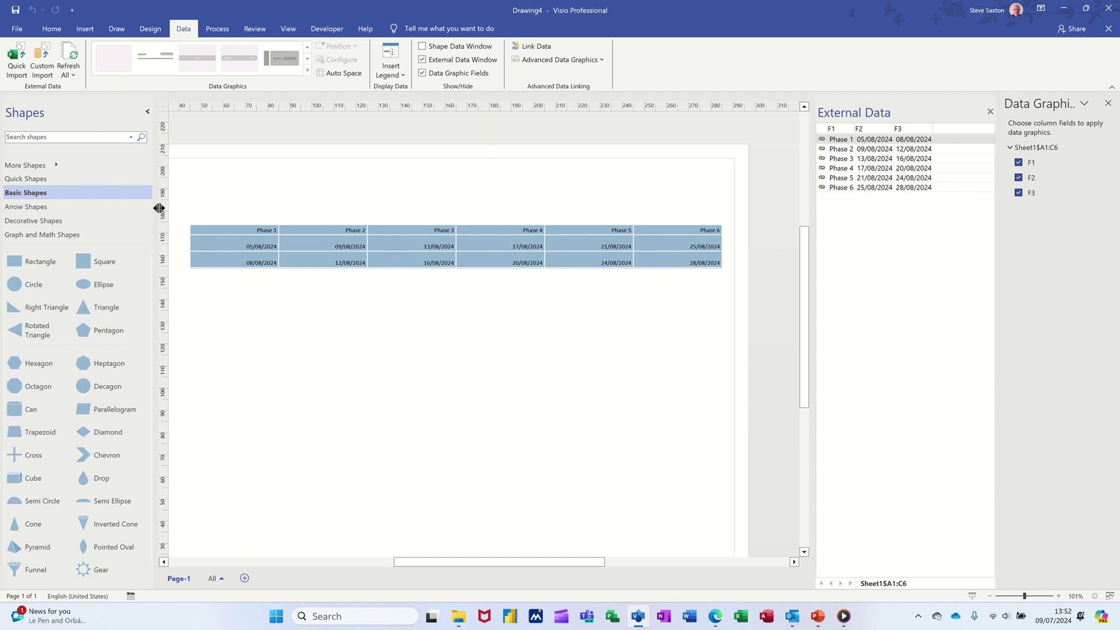
Step: Create a new drawing from the blank version of the Timeline template in metric units
left_click(17, 29)
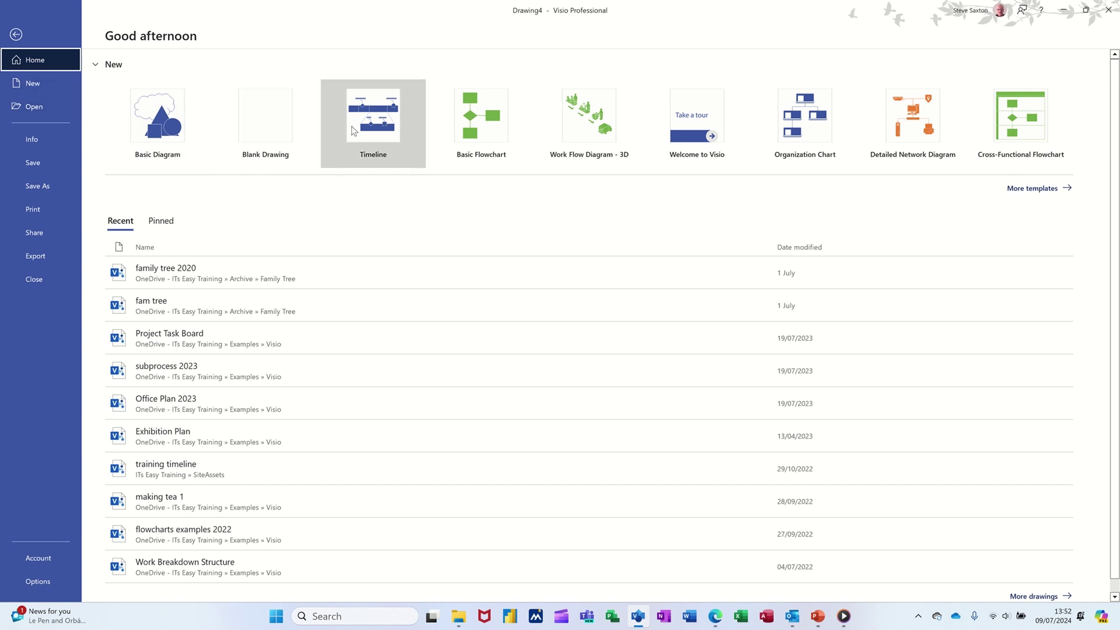
left_click(376, 127)
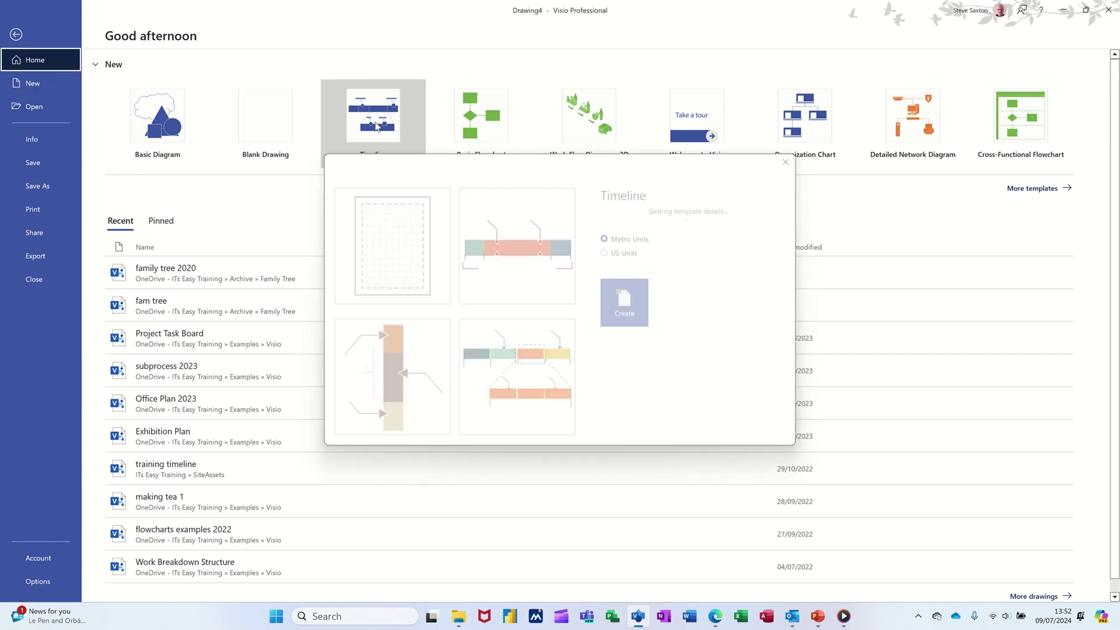
double_click(402, 249)
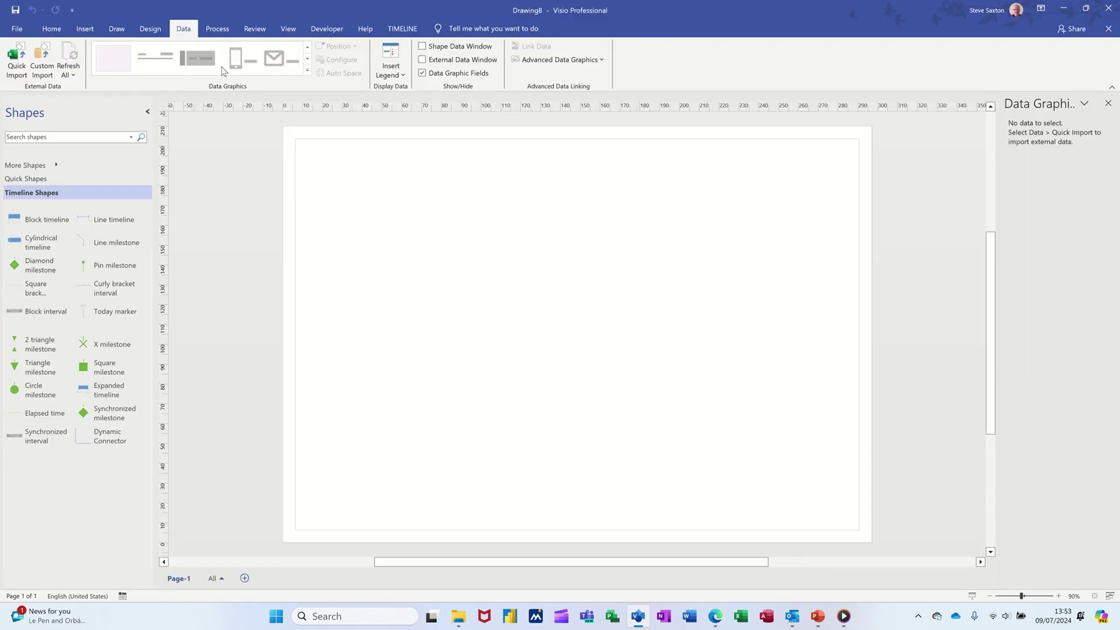
Step: Quick-import the workbook Phases for Visio.xlsx as external data for the new timeline drawing
left_click(18, 66)
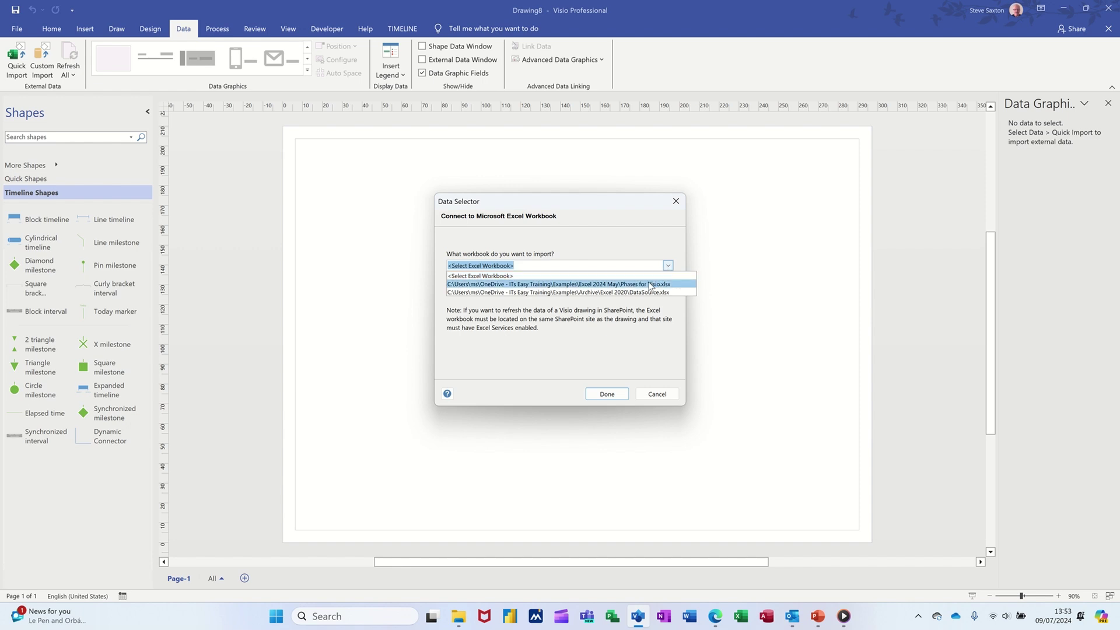
left_click(649, 284)
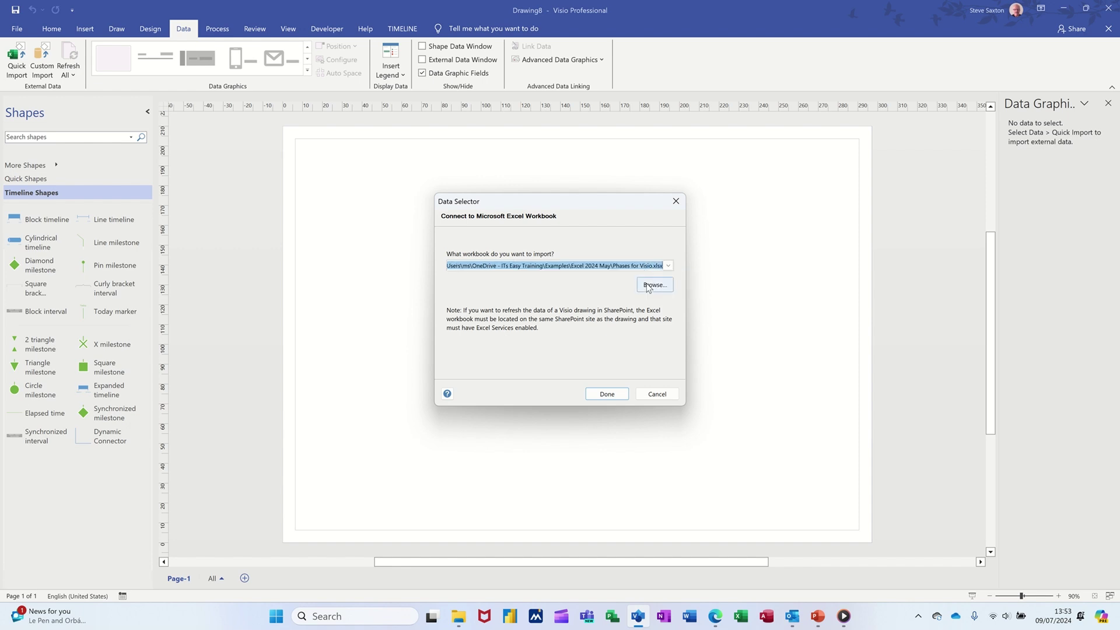
left_click(604, 392)
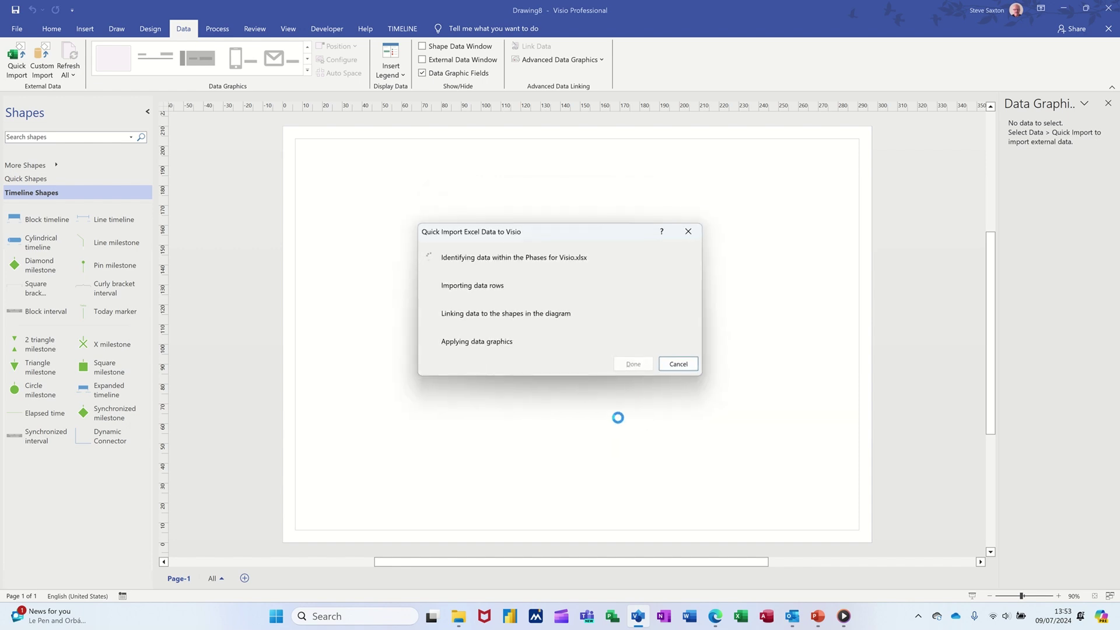
left_click(619, 370)
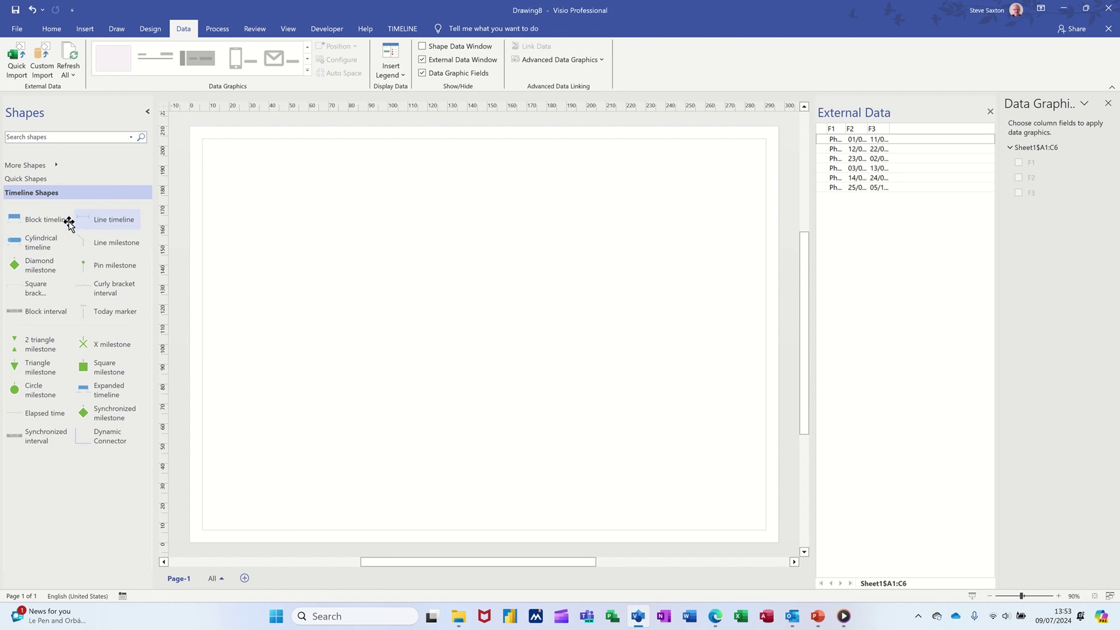
Step: Add a block timeline about 228 mm long across the upper part of the page, with its finish date set to 31/10/2024
left_click_drag(36, 220, 483, 242)
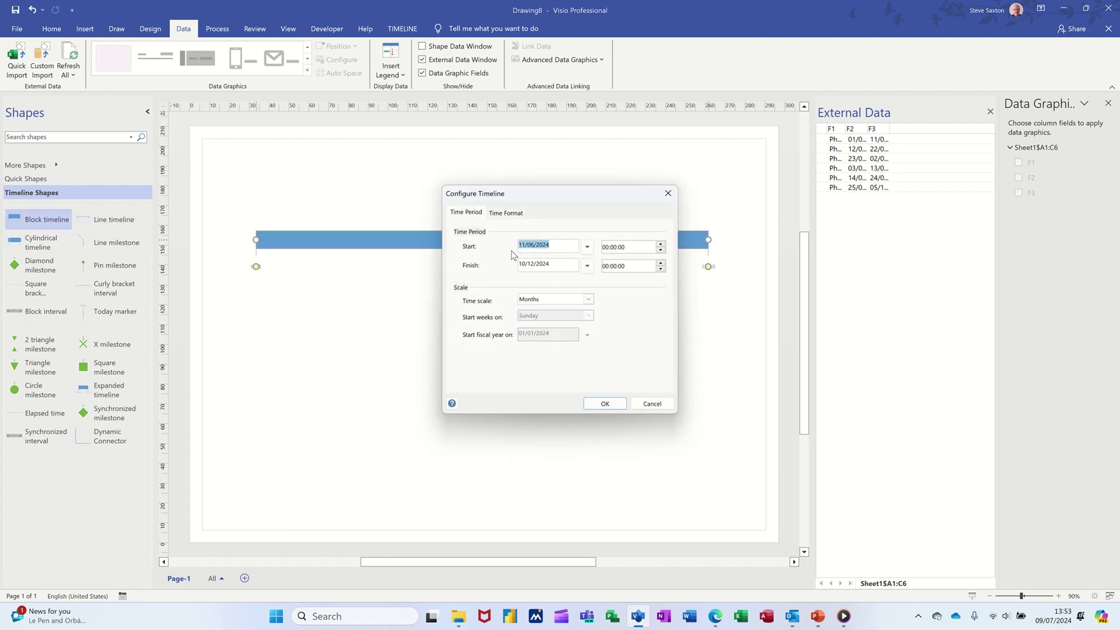
left_click(587, 266)
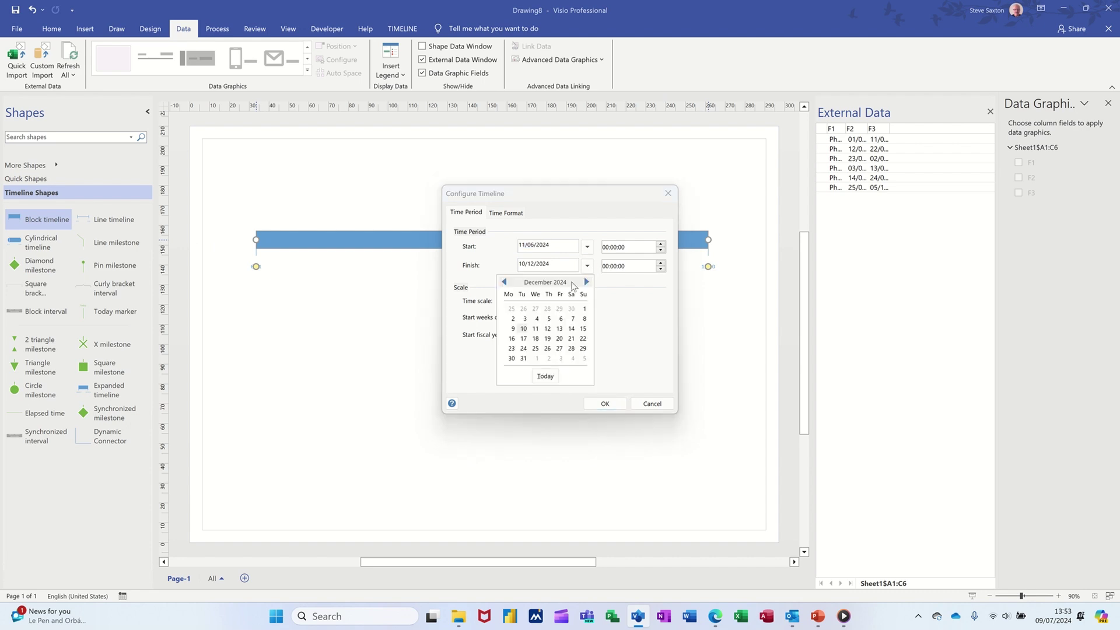
left_click(504, 282)
left_click(505, 282)
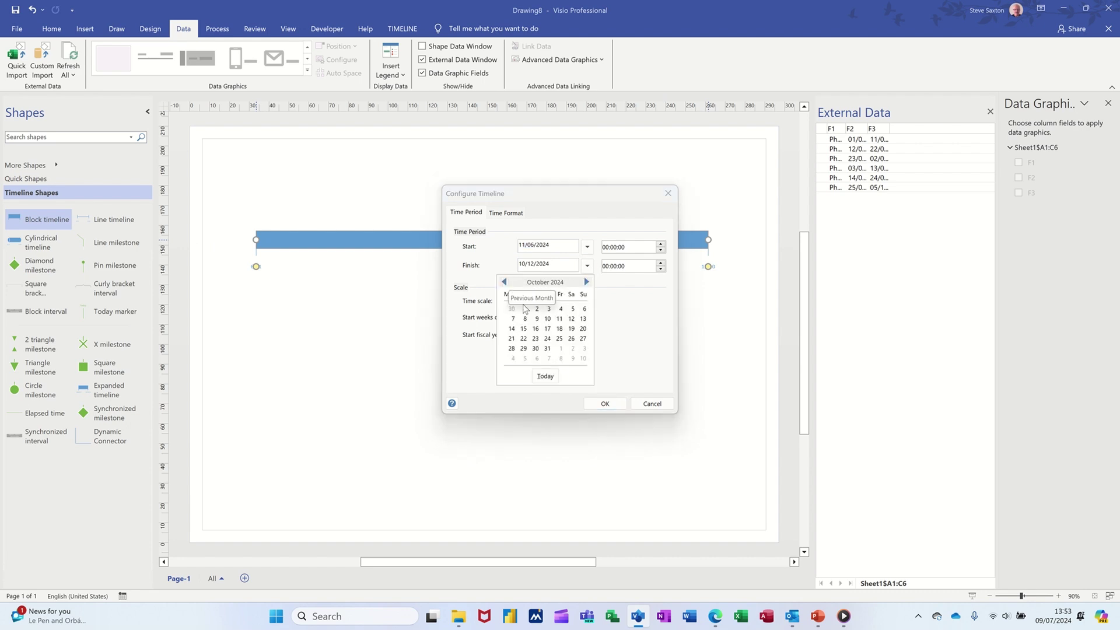
left_click(546, 349)
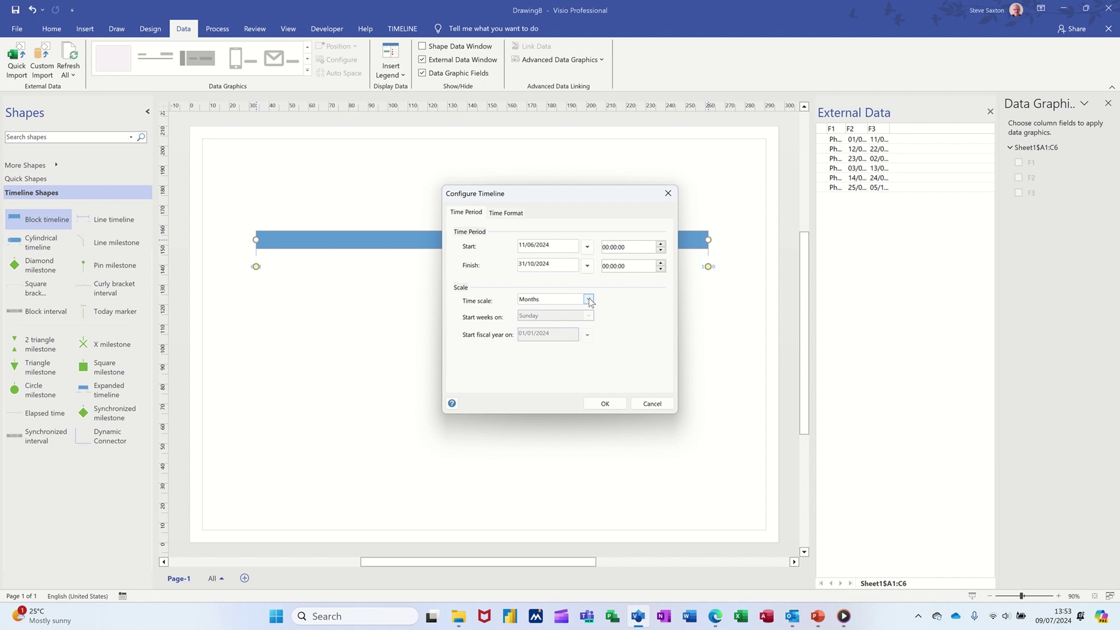
left_click(605, 404)
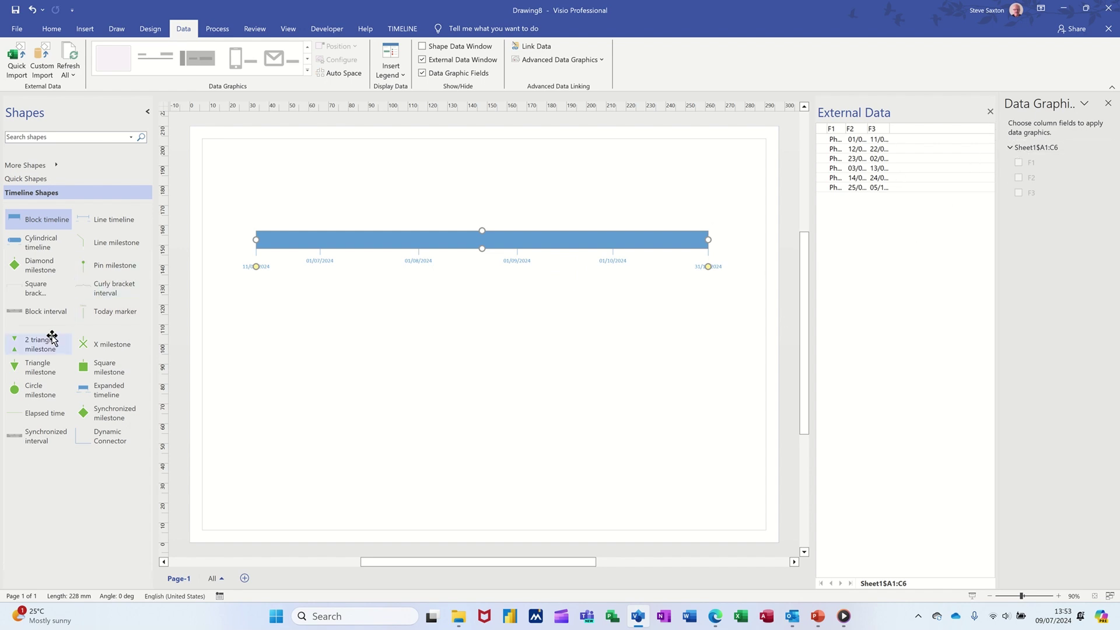
Step: Place the first external data row on the block timeline as a linked block interval, dismissing the interval configuration
left_click(26, 314)
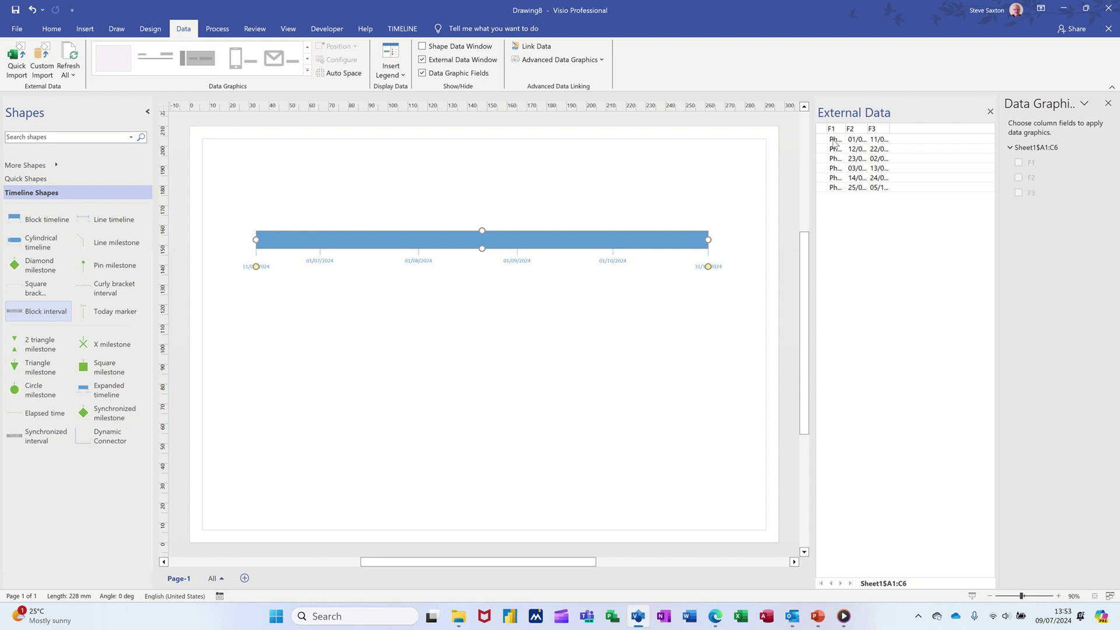
left_click_drag(835, 143, 435, 332)
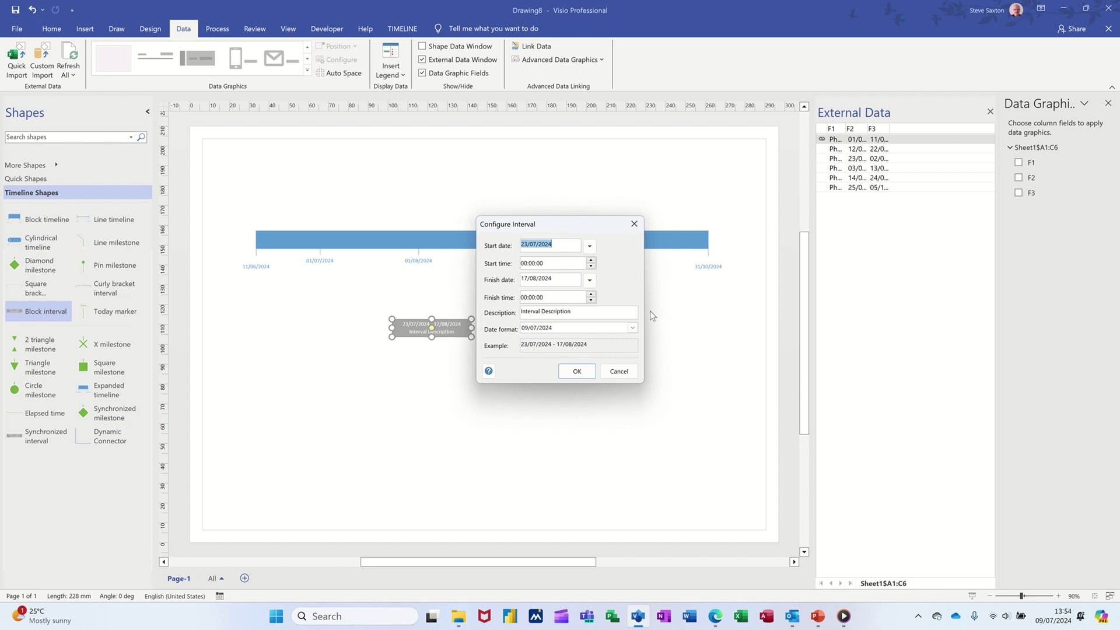
left_click(617, 373)
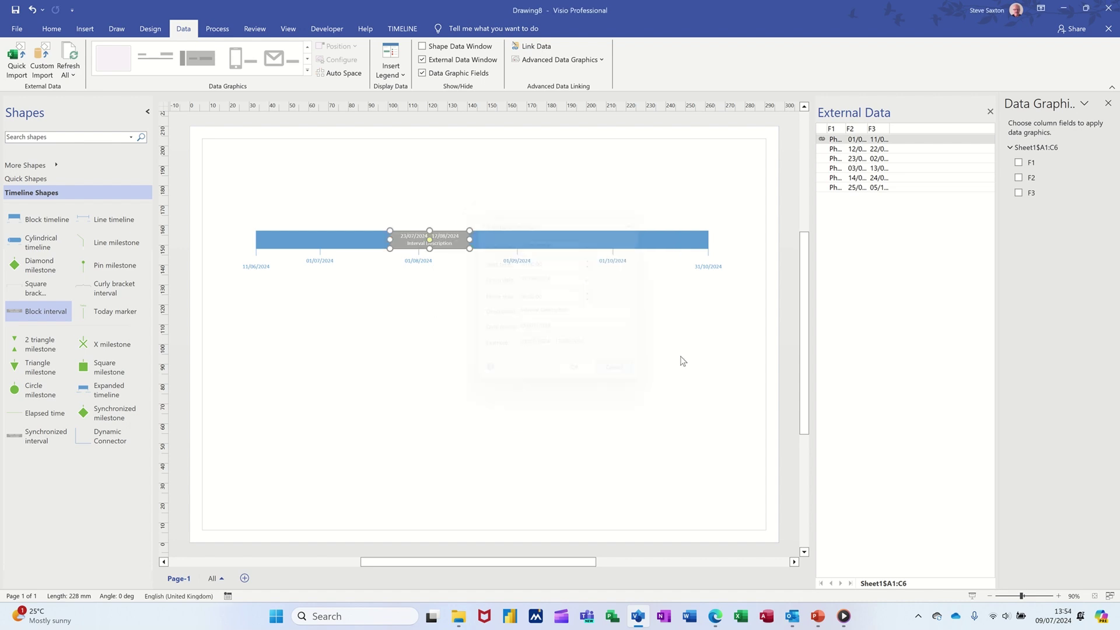
Step: Widen the F1, F2 and F3 columns of the external data to fit their full contents
double_click(846, 129)
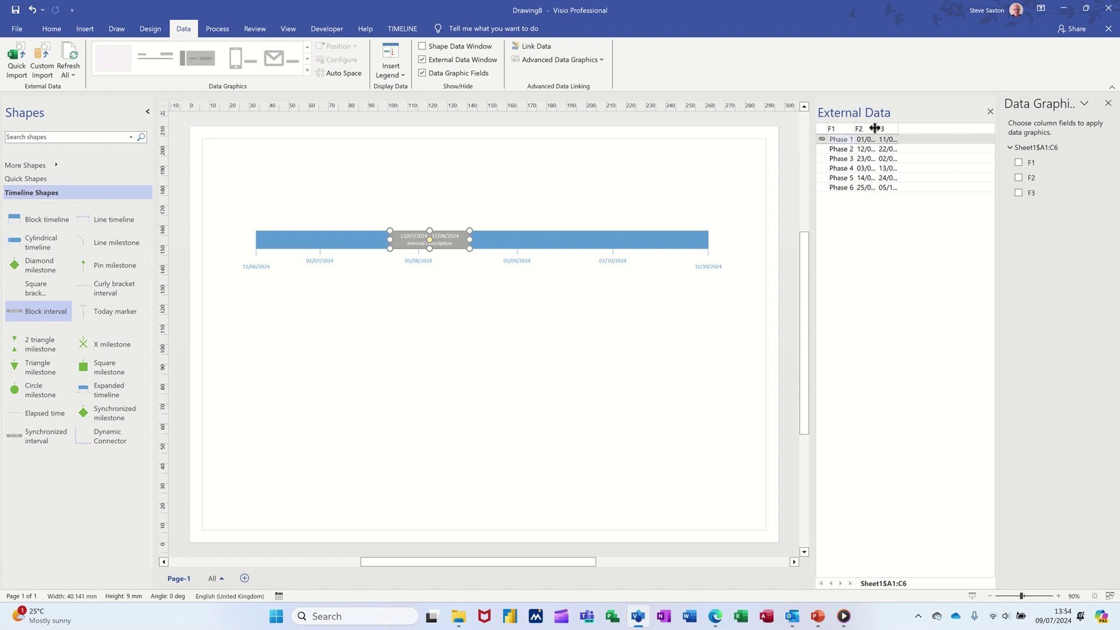
double_click(876, 129)
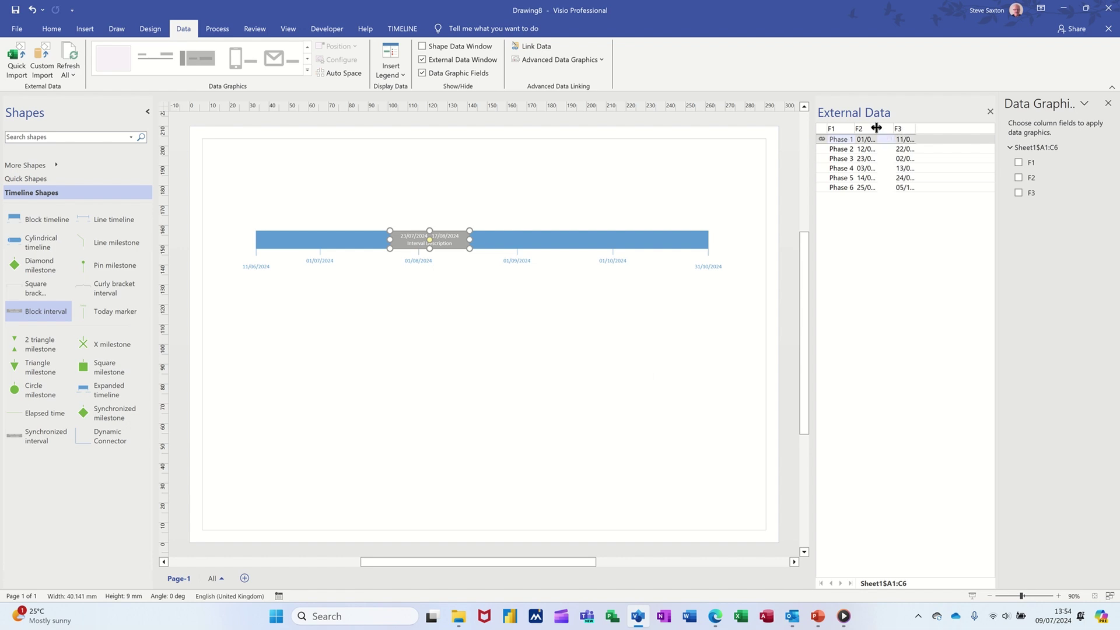
double_click(914, 129)
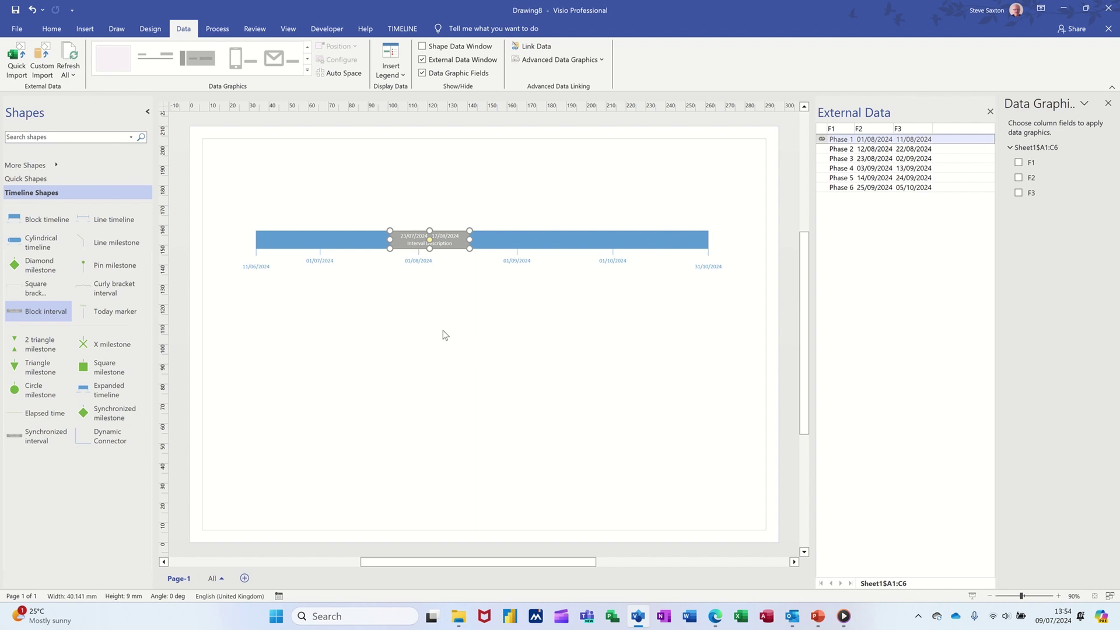
Step: Replace the block interval on the timeline with one linked to the Phase 1 row, running from 01/08/2024 to 11/08/2024
key("Delete")
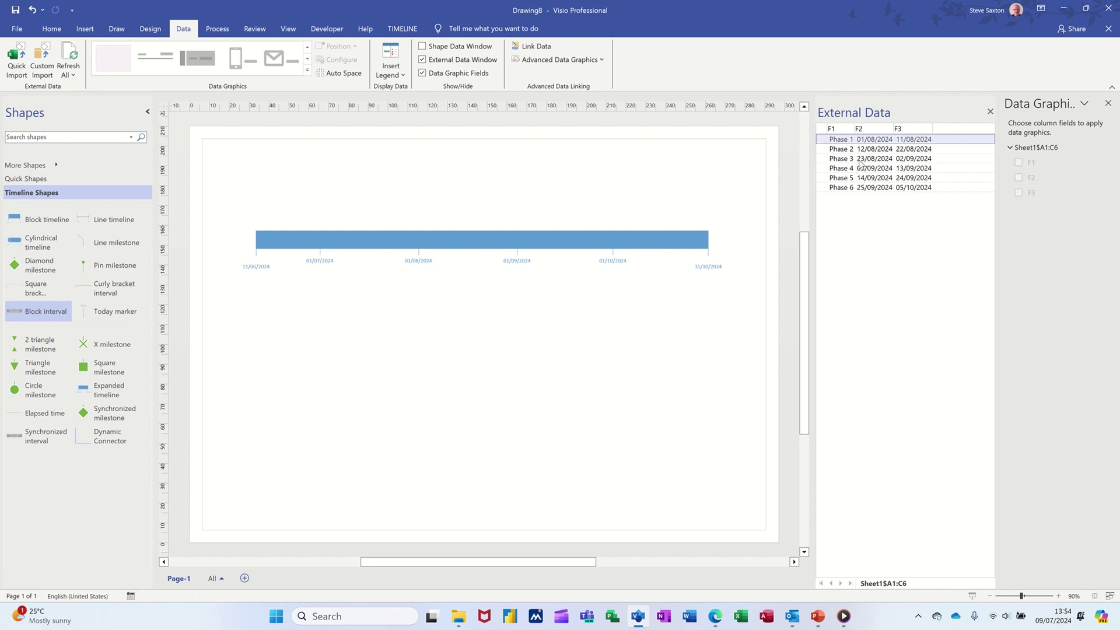
left_click_drag(856, 141, 424, 314)
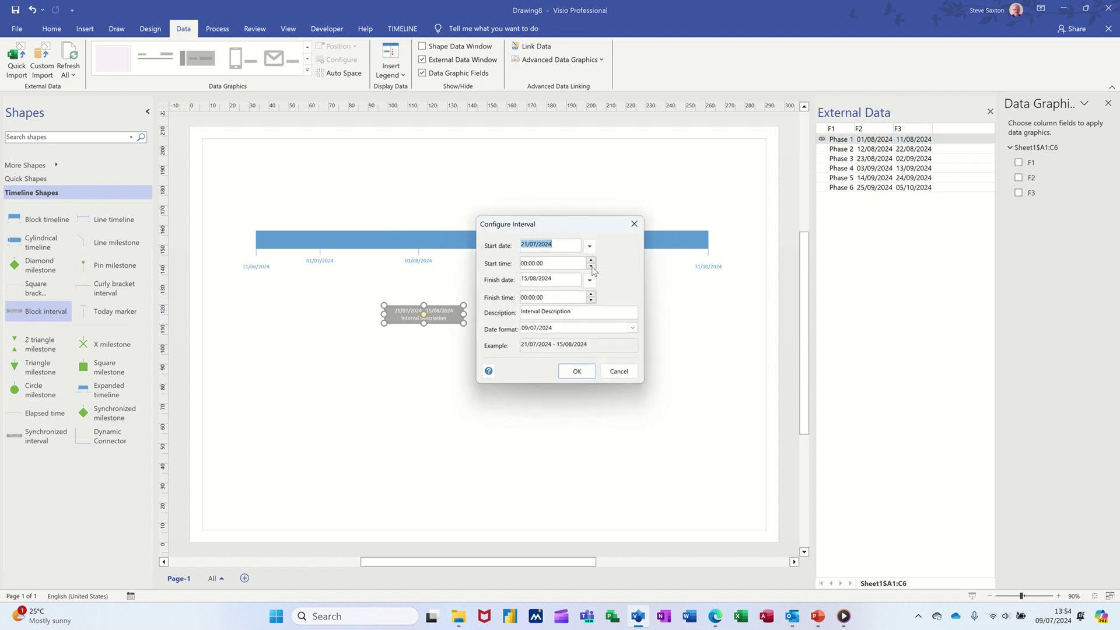
left_click(590, 246)
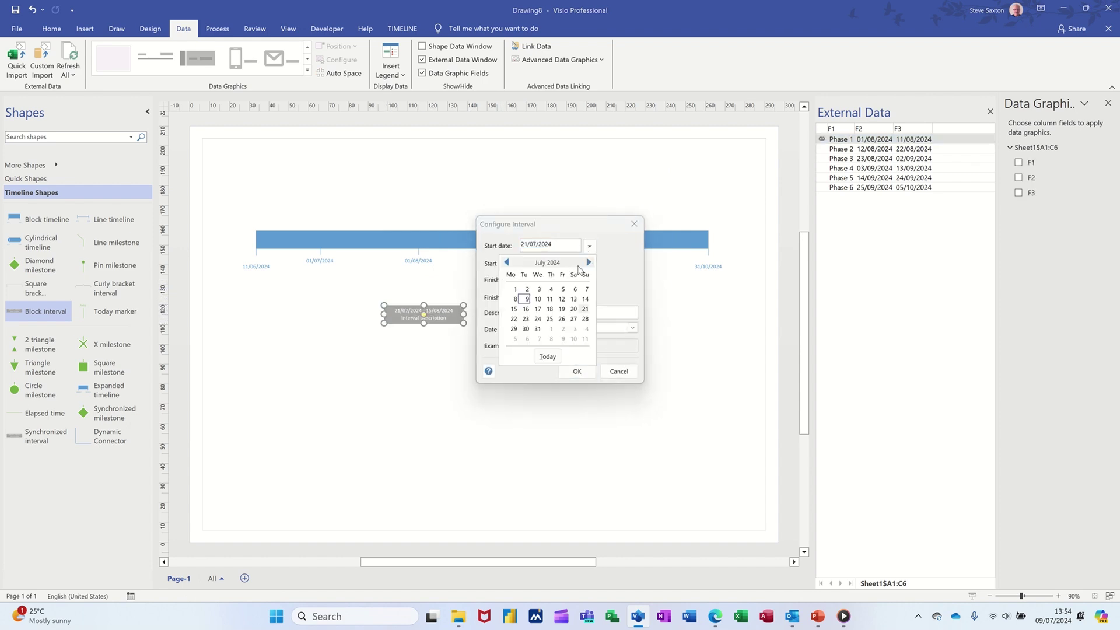
left_click(552, 329)
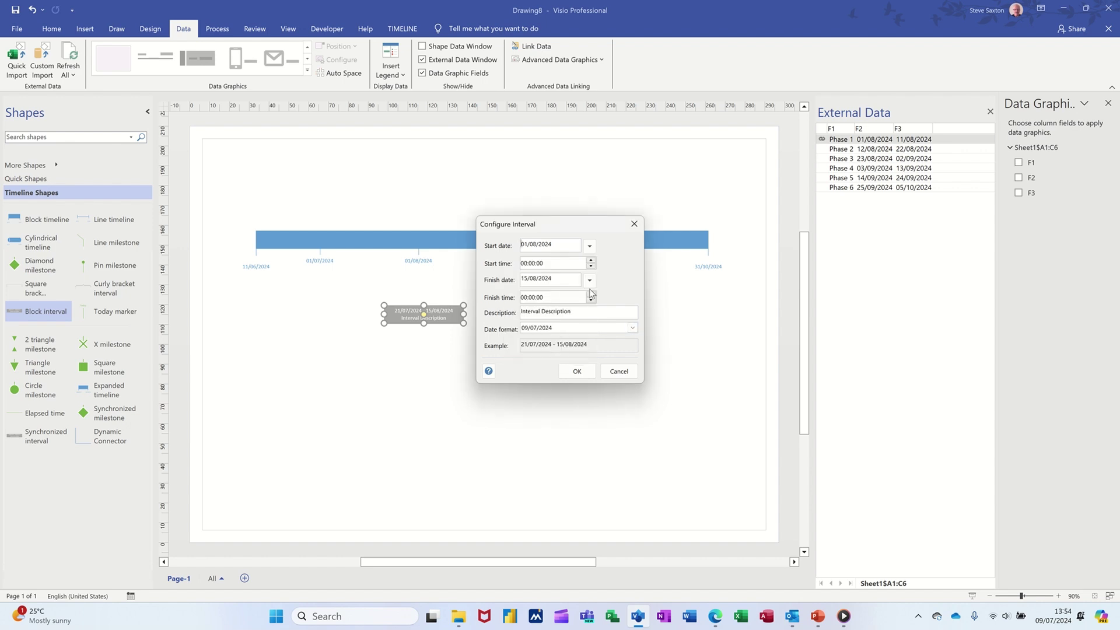
left_click(590, 281)
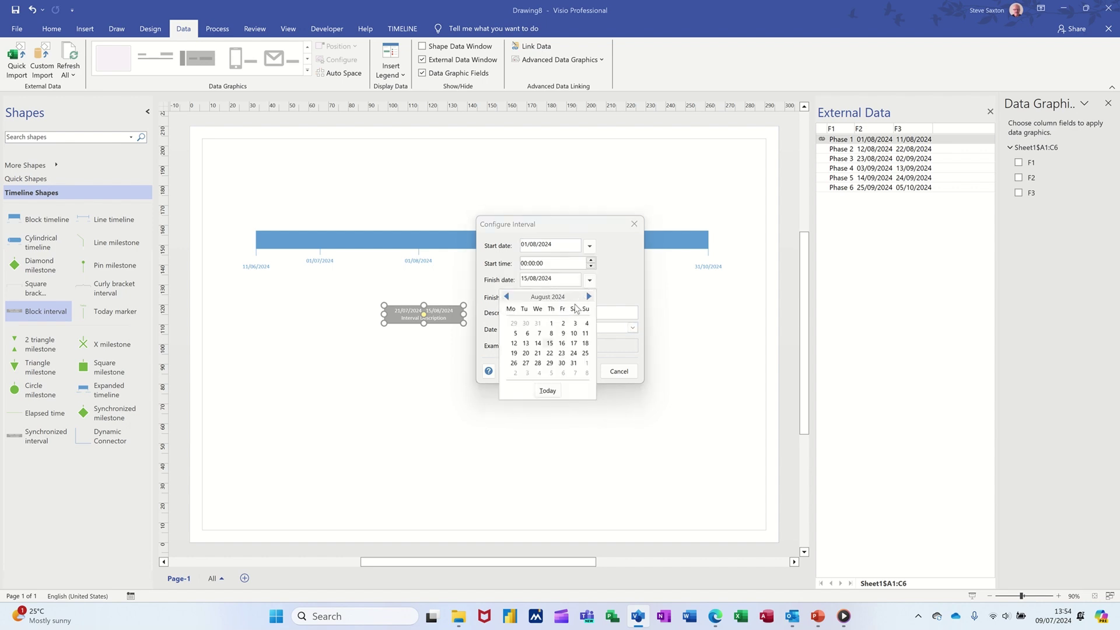
left_click(586, 333)
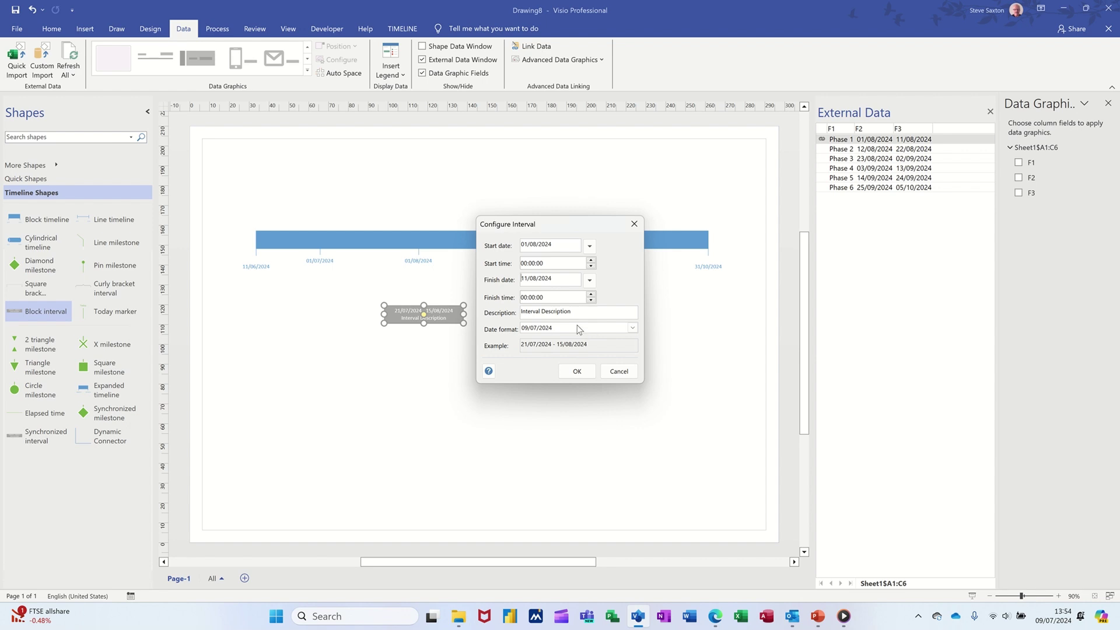
left_click(574, 373)
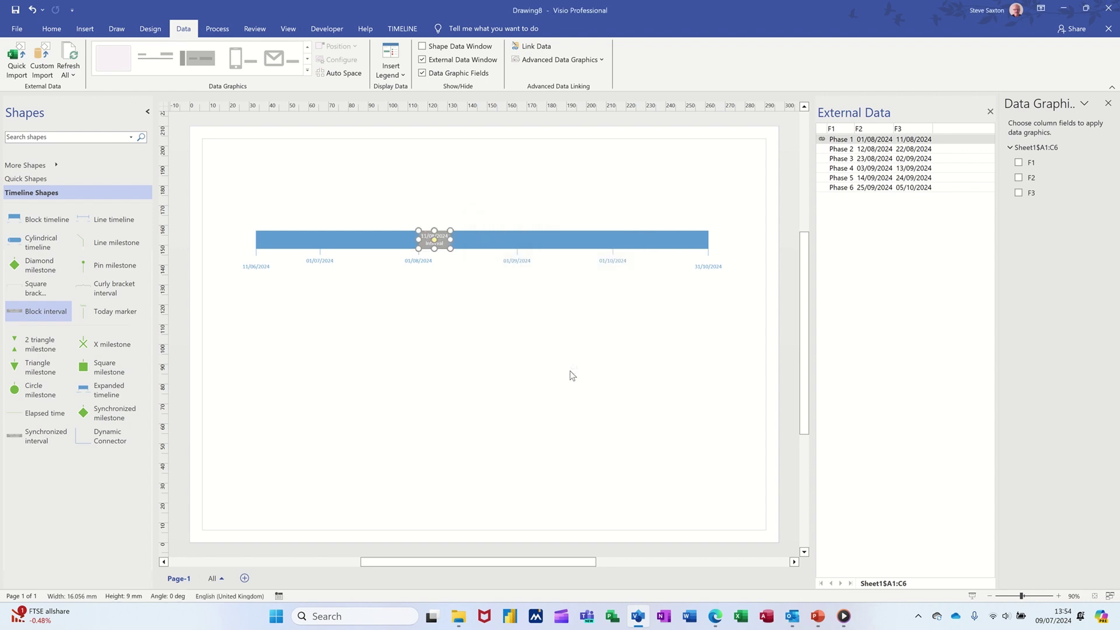
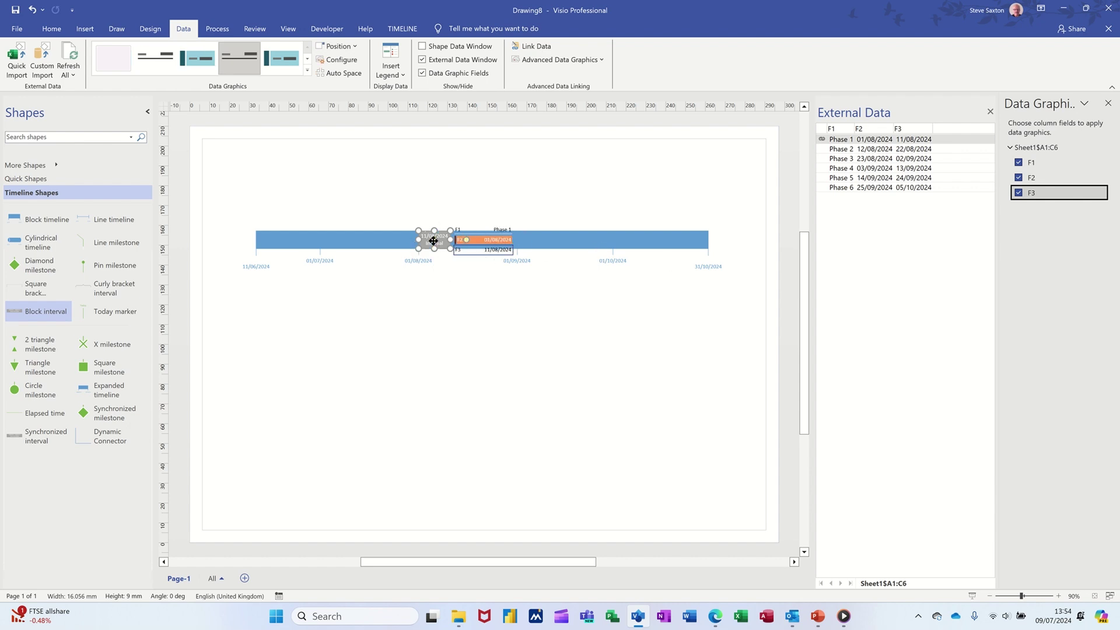
Step: Start a new data graphic for the Phase 1 interval with an item that displays field F1 as text
left_click(561, 61)
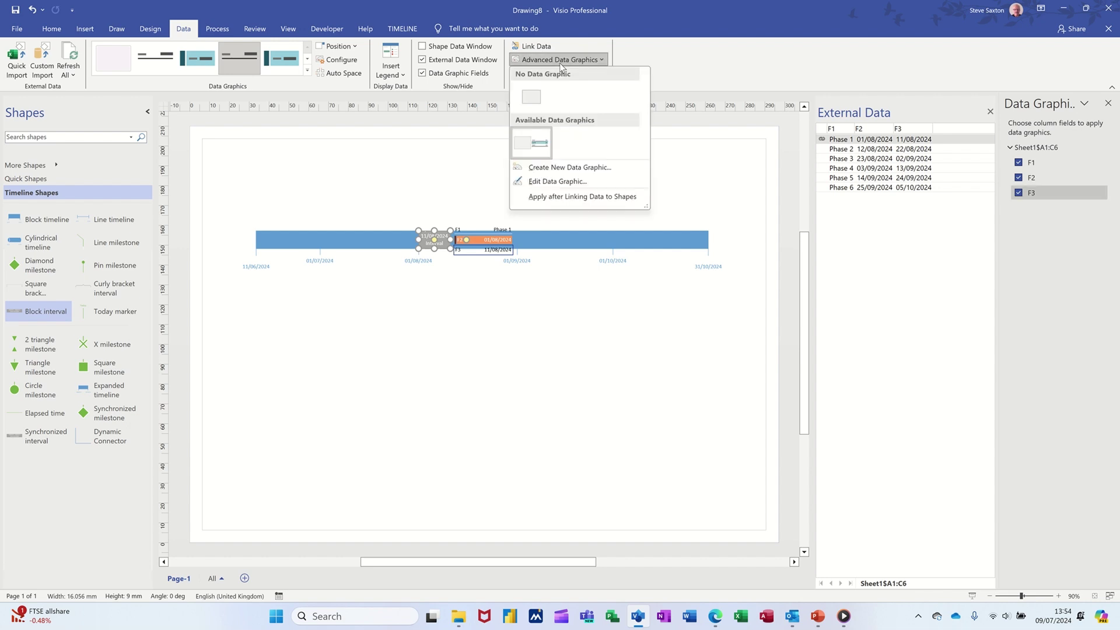
left_click(572, 169)
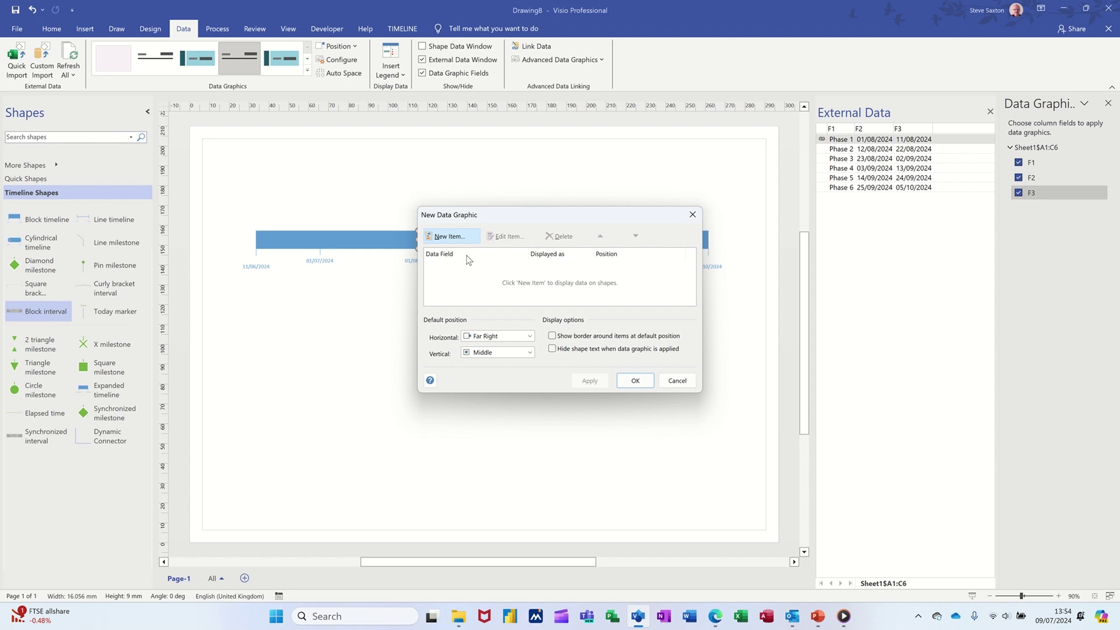
left_click(450, 237)
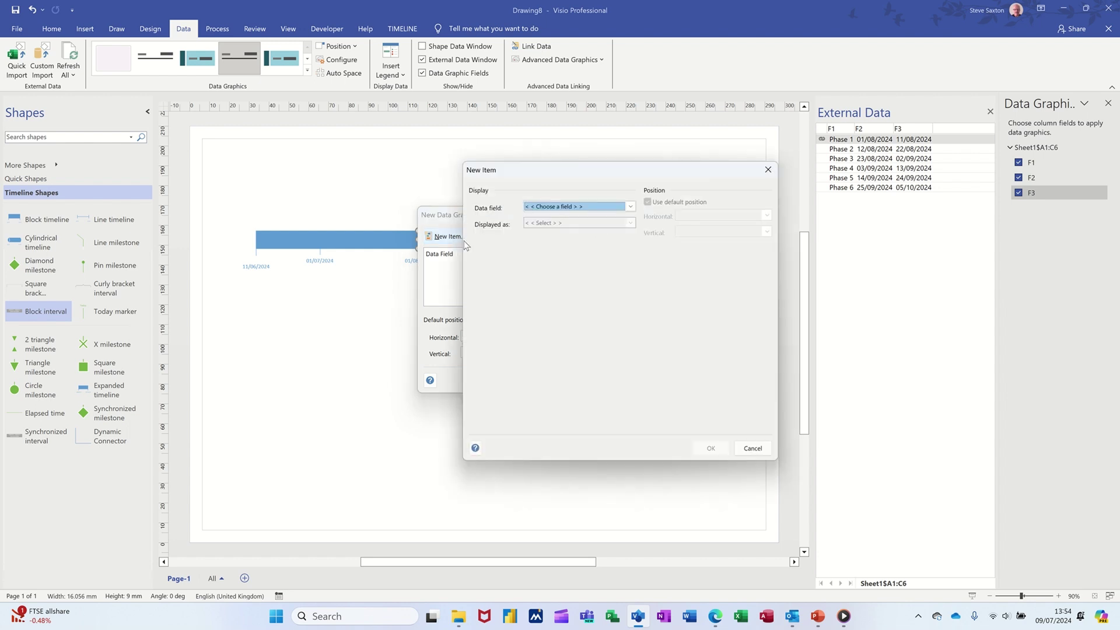
left_click(631, 207)
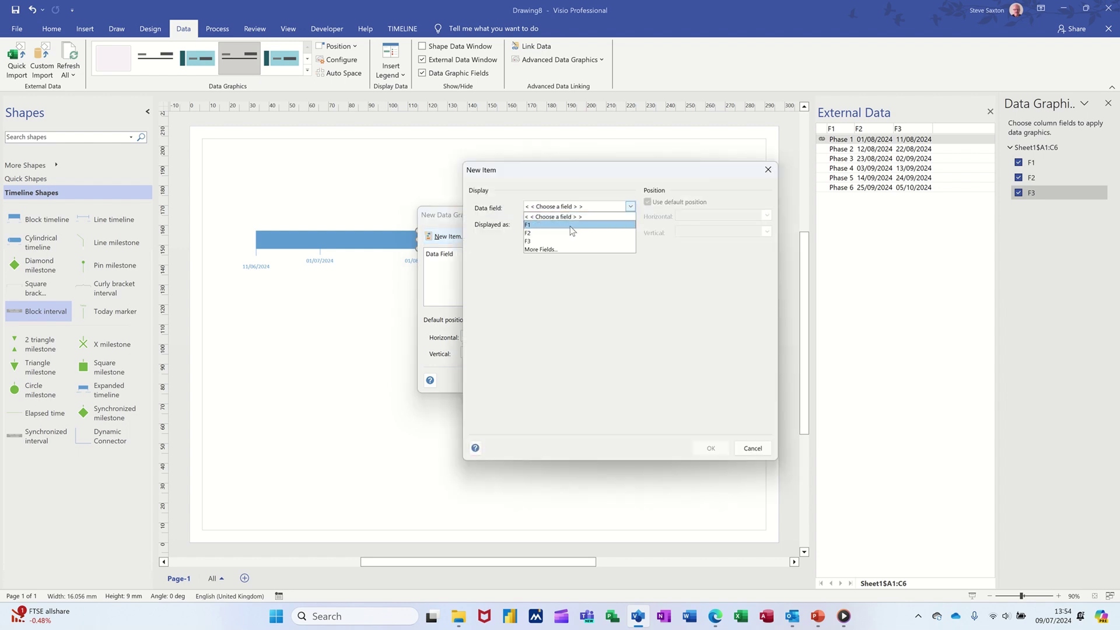
left_click(572, 225)
left_click(631, 223)
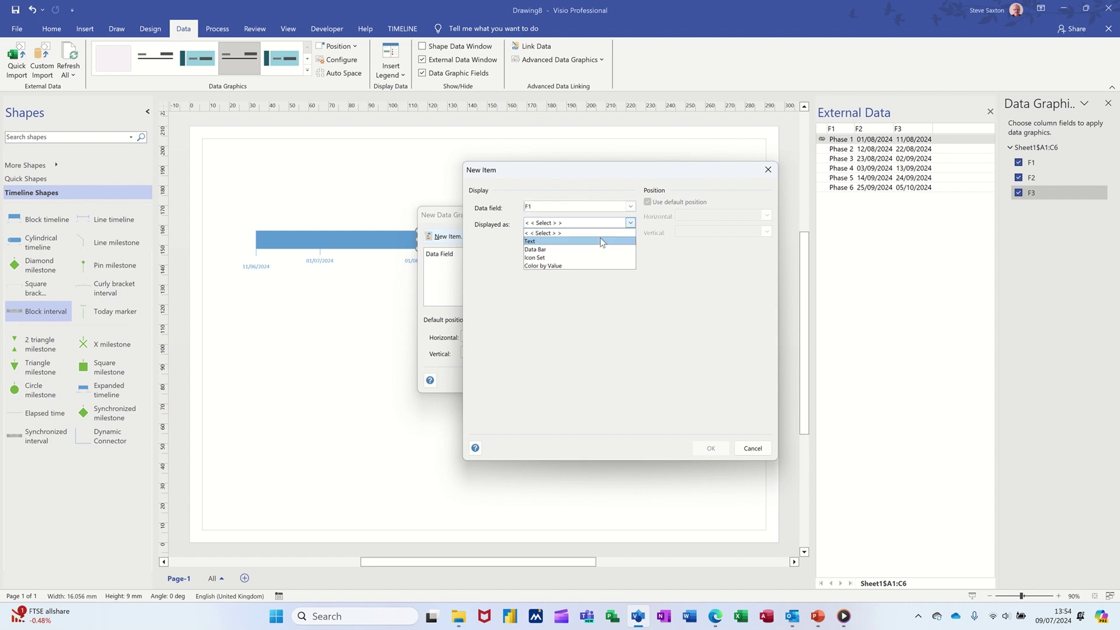
left_click(603, 237)
Step: Override the F1 item's default position with Right horizontally and Top vertically
left_click(649, 202)
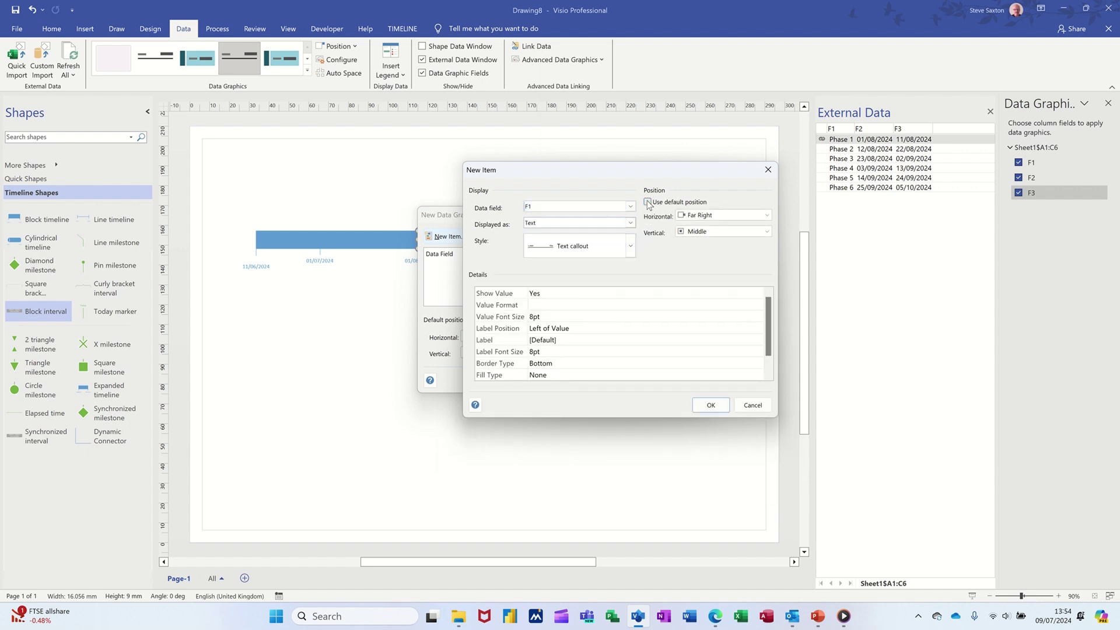
left_click(762, 216)
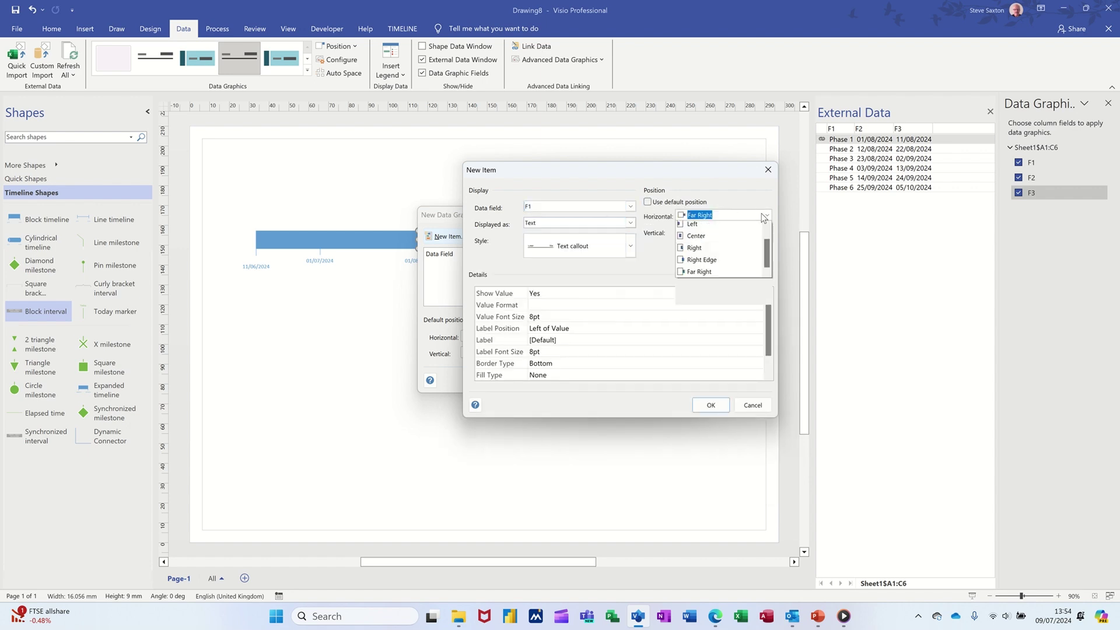
left_click(727, 252)
left_click(744, 232)
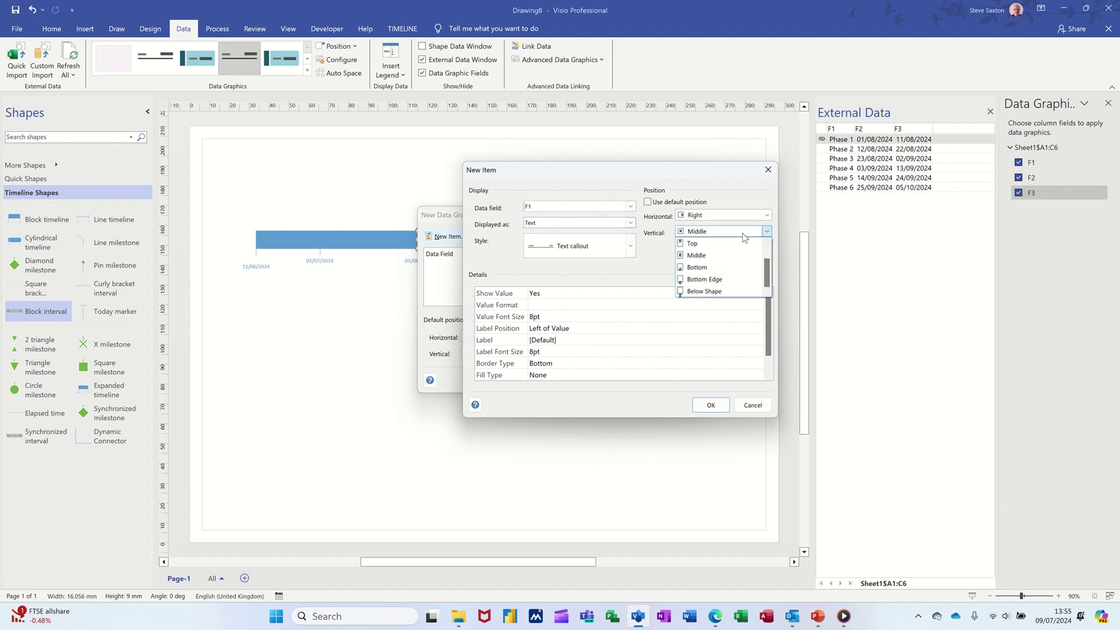
left_click(735, 251)
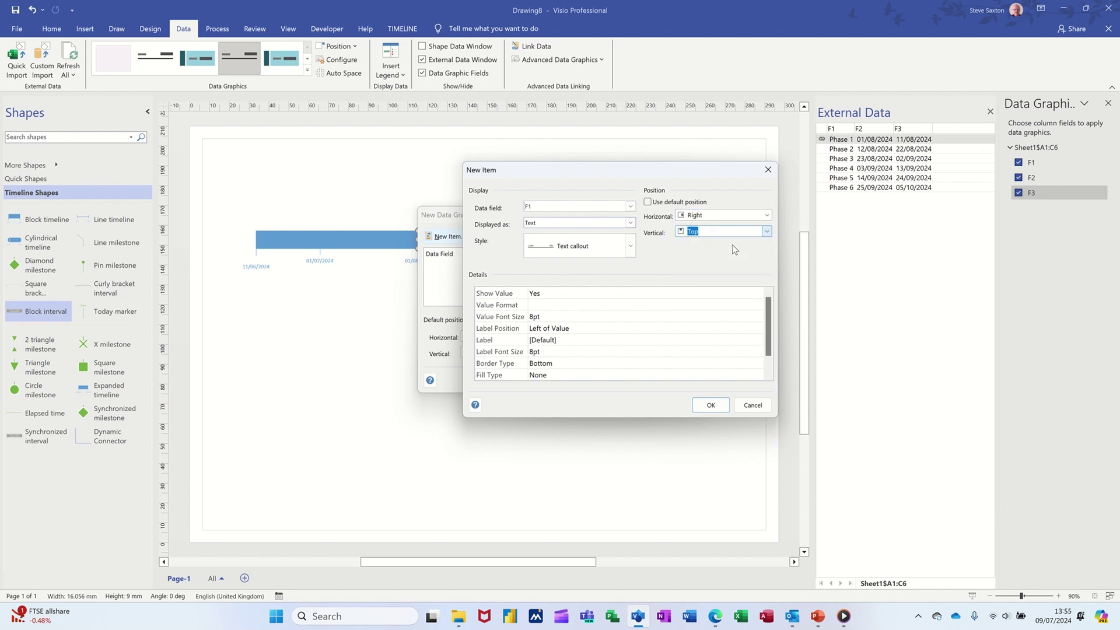
Step: Set the F1 item's label position to Not Shown and apply the new data graphic to the selected interval
left_click(582, 330)
left_click(759, 329)
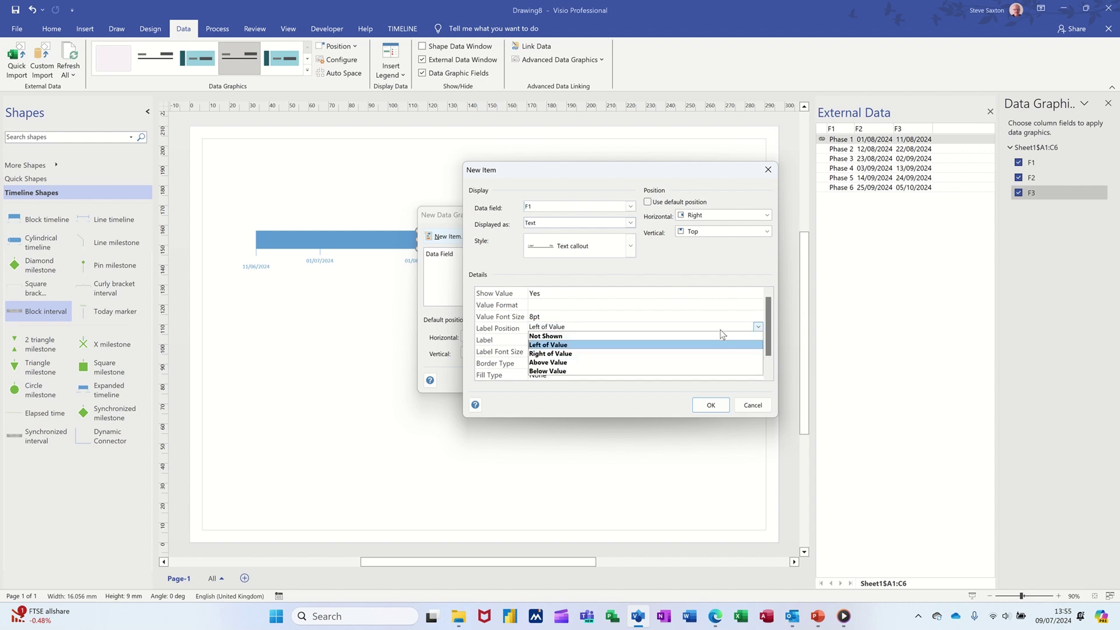
left_click(703, 337)
left_click(707, 403)
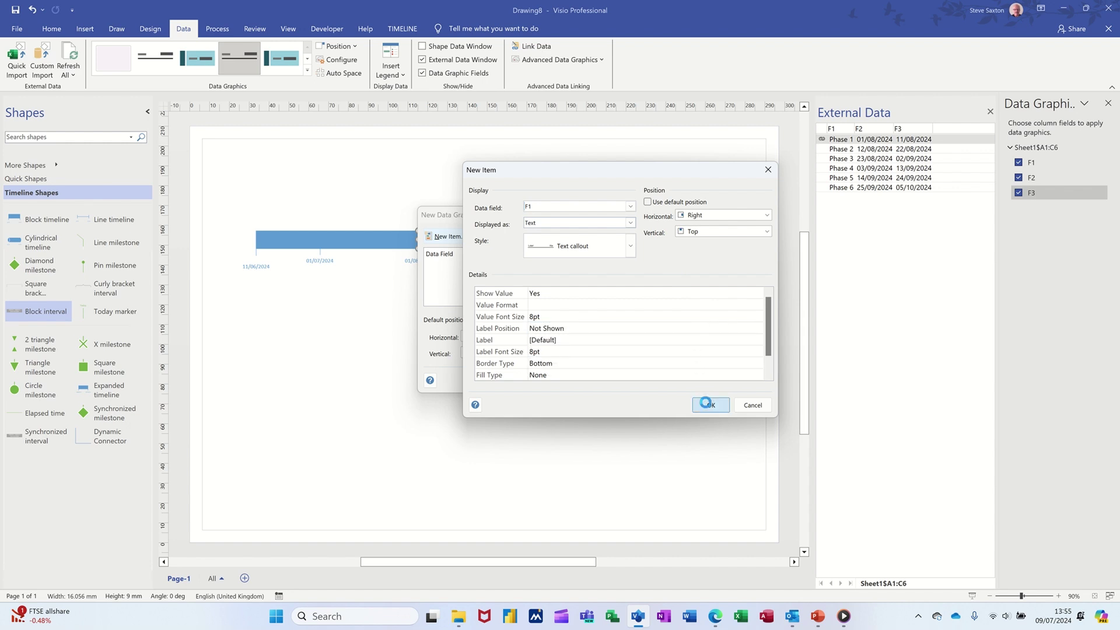
left_click(636, 382)
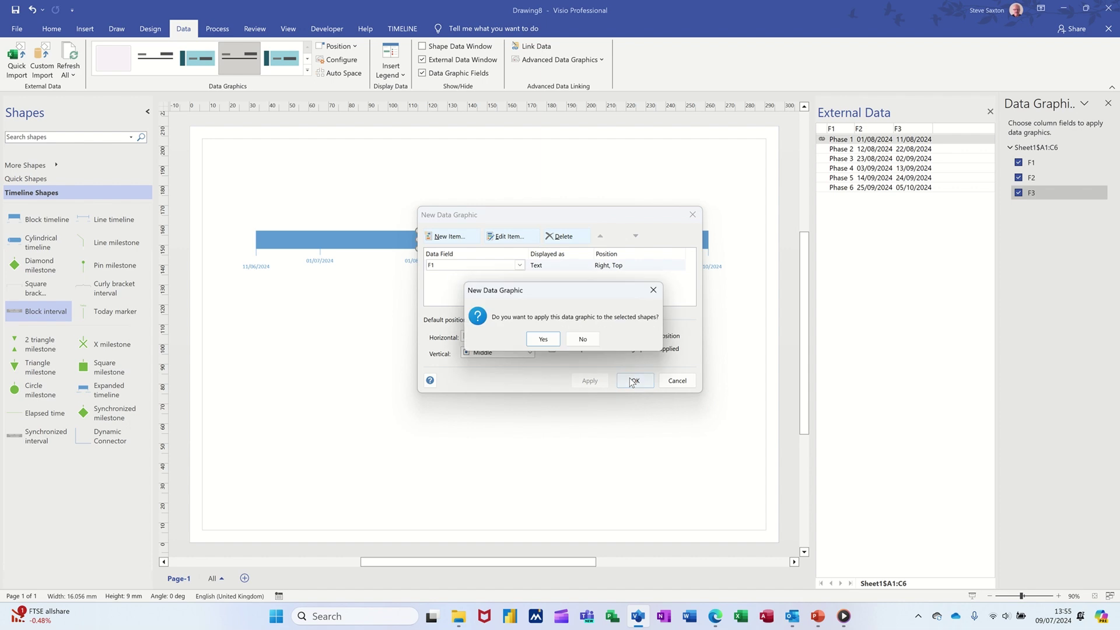
left_click(547, 343)
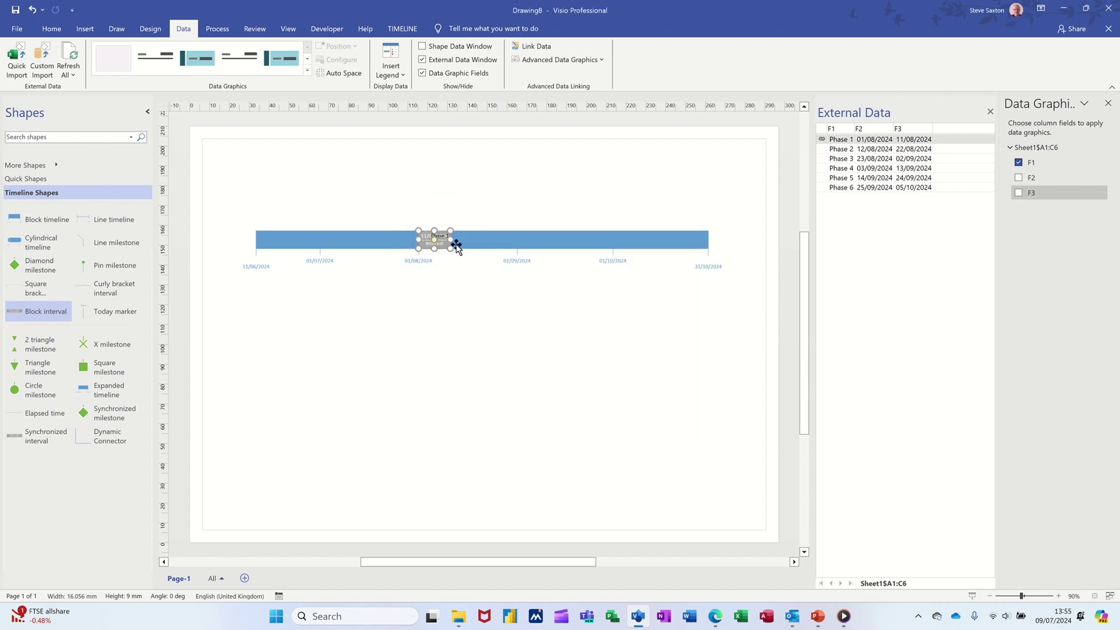
Step: Edit the interval's data graphic to hide the shape text when the graphic is applied
left_click(575, 65)
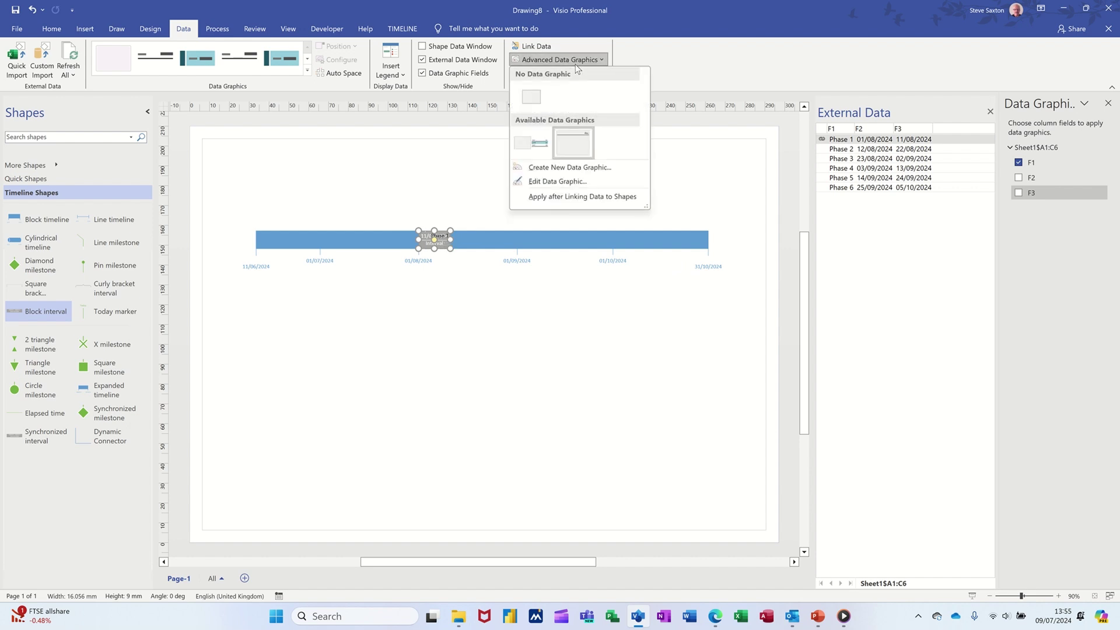
left_click(565, 182)
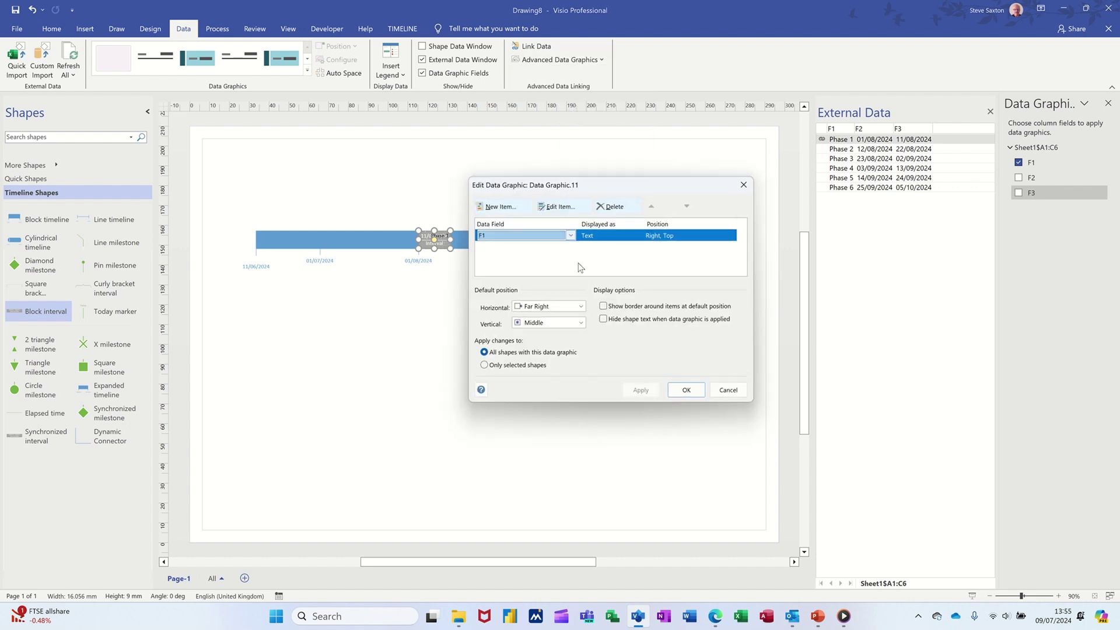
left_click(603, 319)
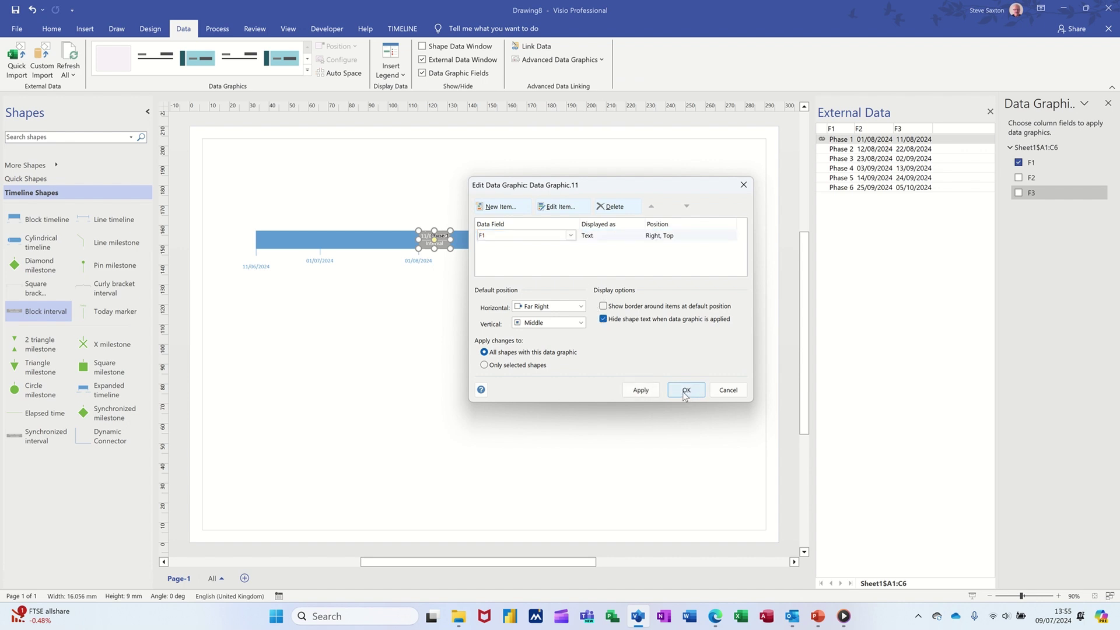
left_click(640, 390)
Step: Add a second item to the data graphic that displays field F2 as text
left_click(501, 206)
left_click(591, 208)
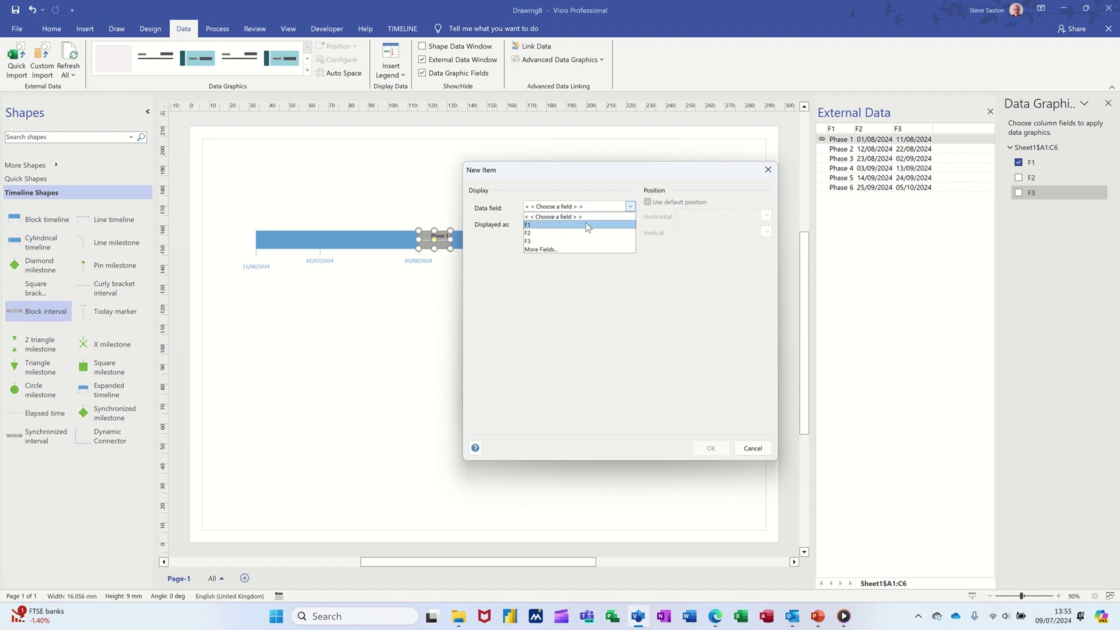
left_click(586, 233)
left_click(624, 226)
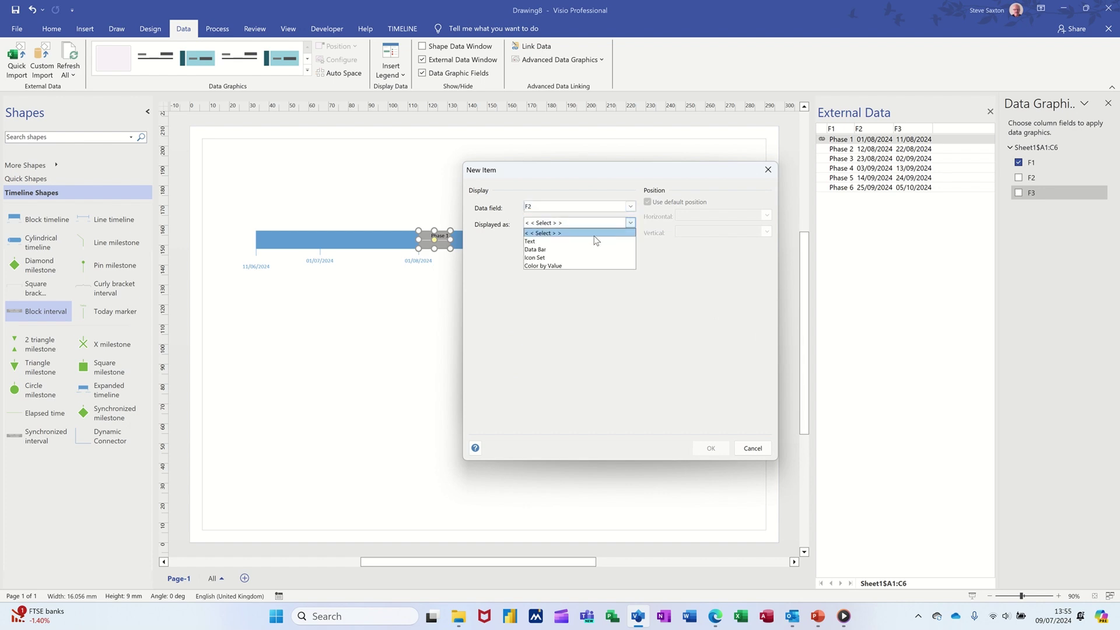
left_click(540, 236)
Step: Override the F2 item's default position with Right horizontally and Middle vertically
left_click(668, 202)
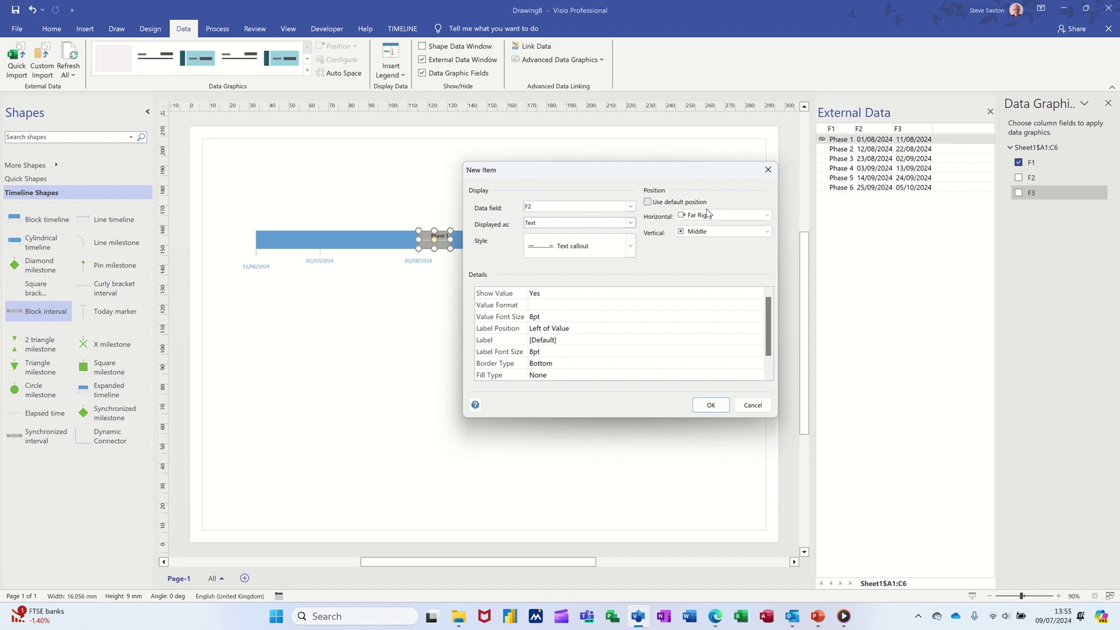
left_click(767, 215)
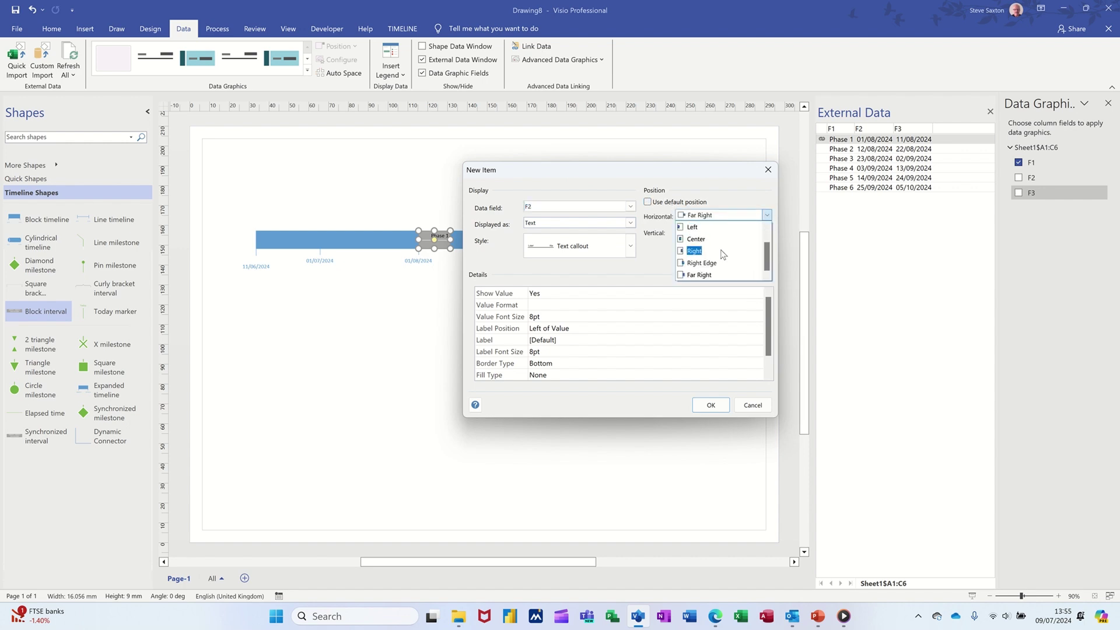
left_click(723, 251)
left_click(731, 232)
left_click(732, 234)
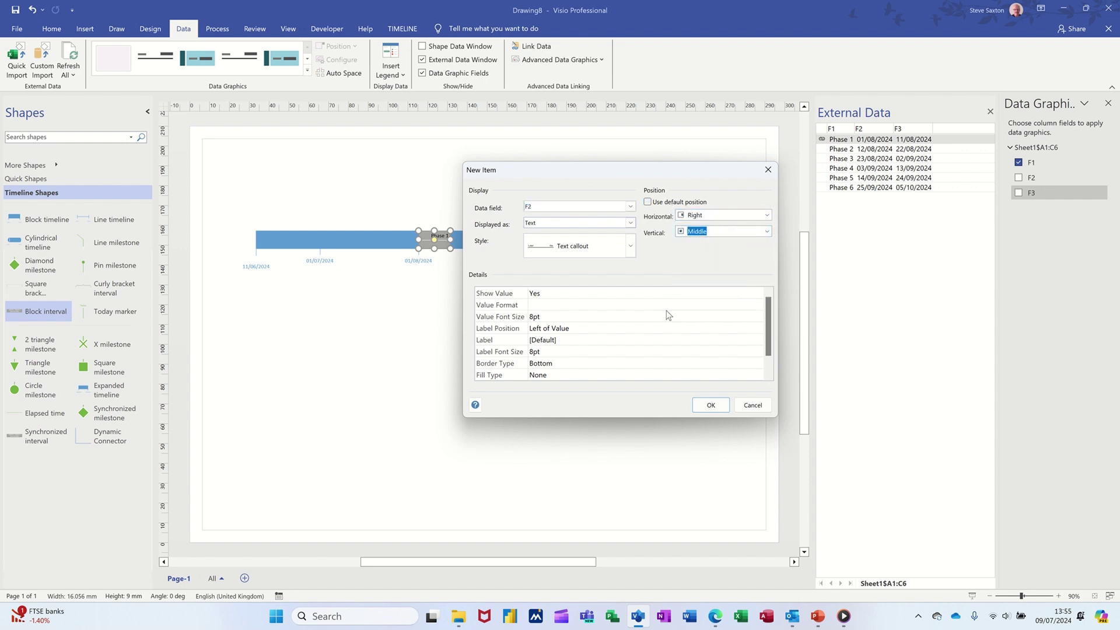
Step: Set the F2 item's label position to Not Shown and apply the updated data graphic
left_click(566, 327)
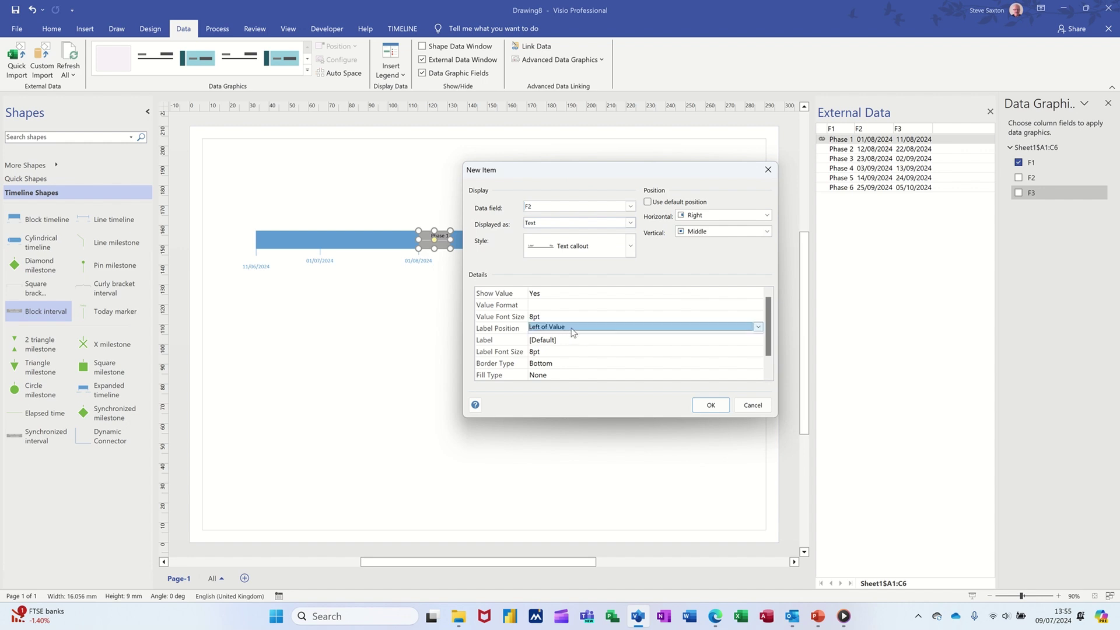
left_click(757, 328)
left_click(716, 338)
left_click(711, 410)
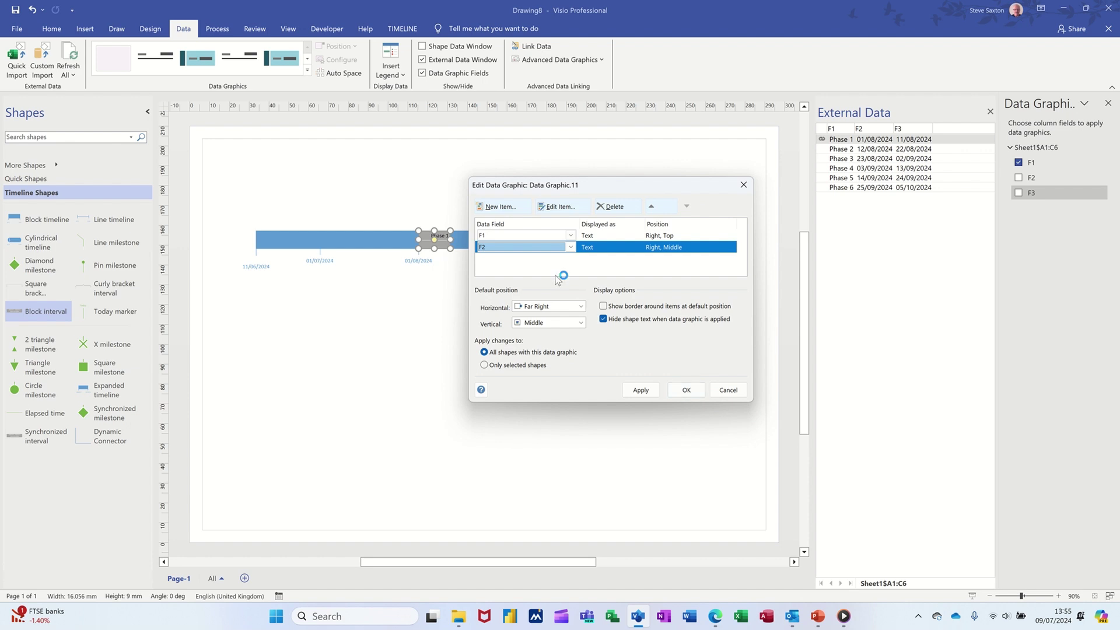
left_click(644, 391)
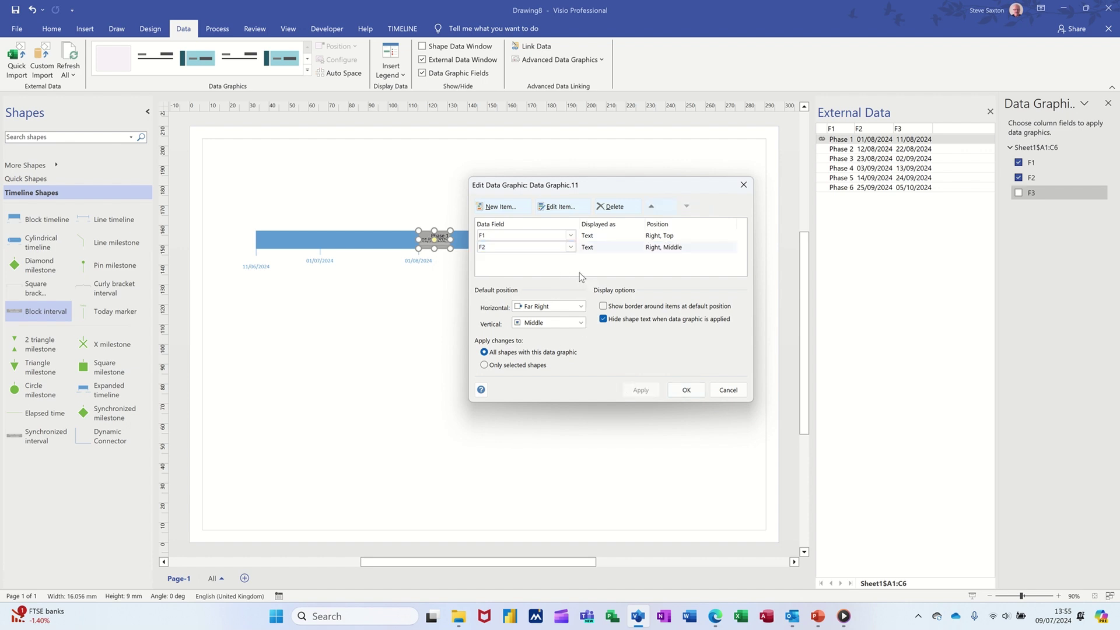
Step: Add a third item to the data graphic that displays field F3 as text
left_click(489, 209)
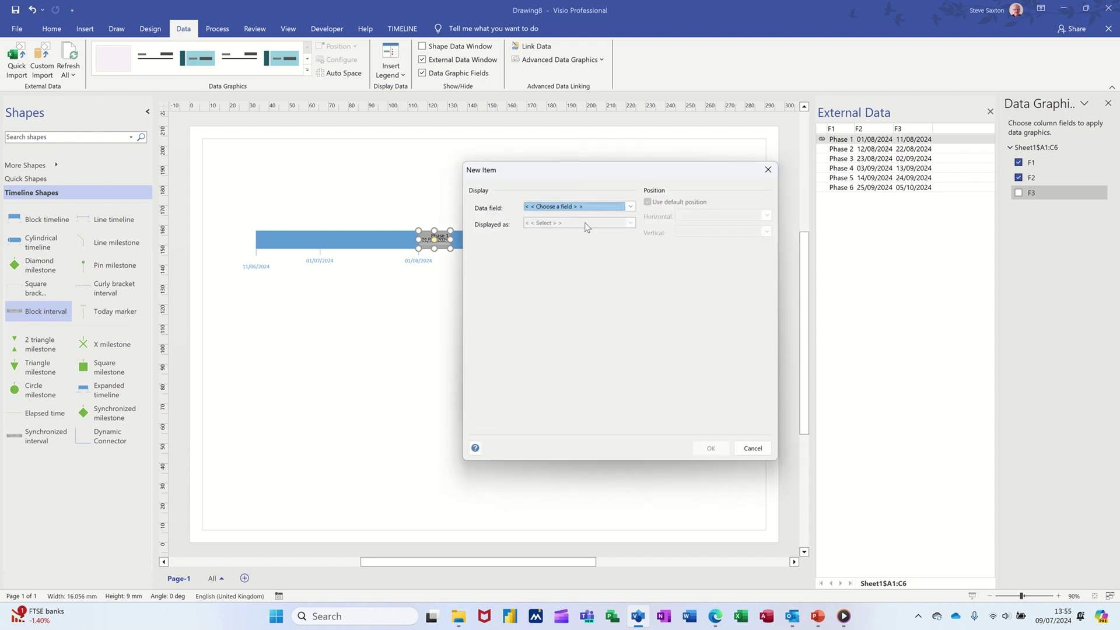
left_click(608, 208)
left_click(555, 241)
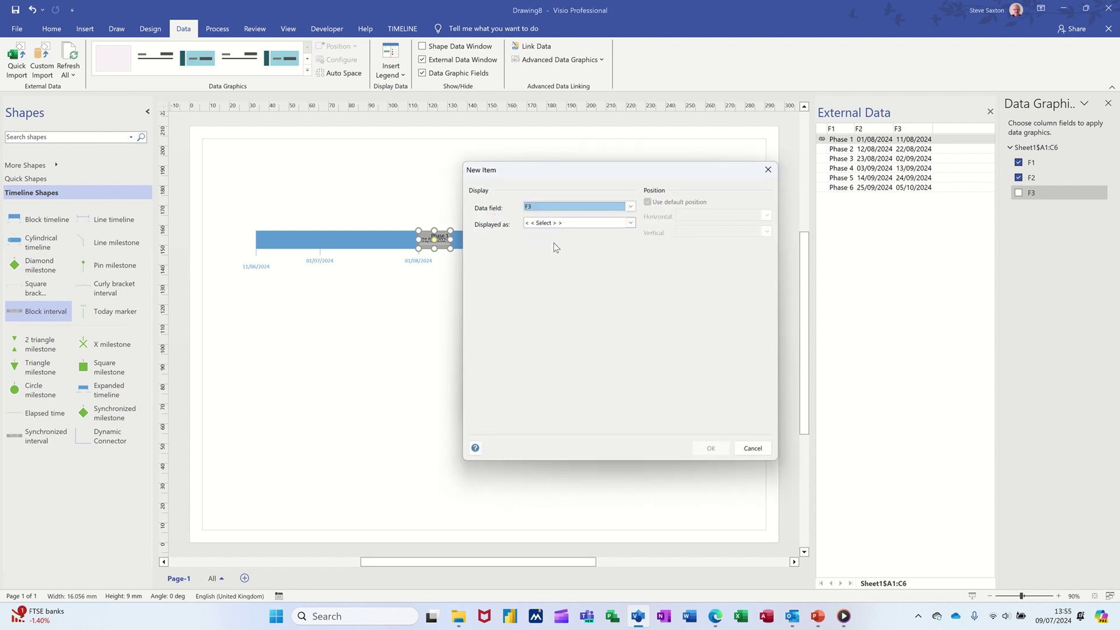
left_click(631, 223)
left_click(607, 232)
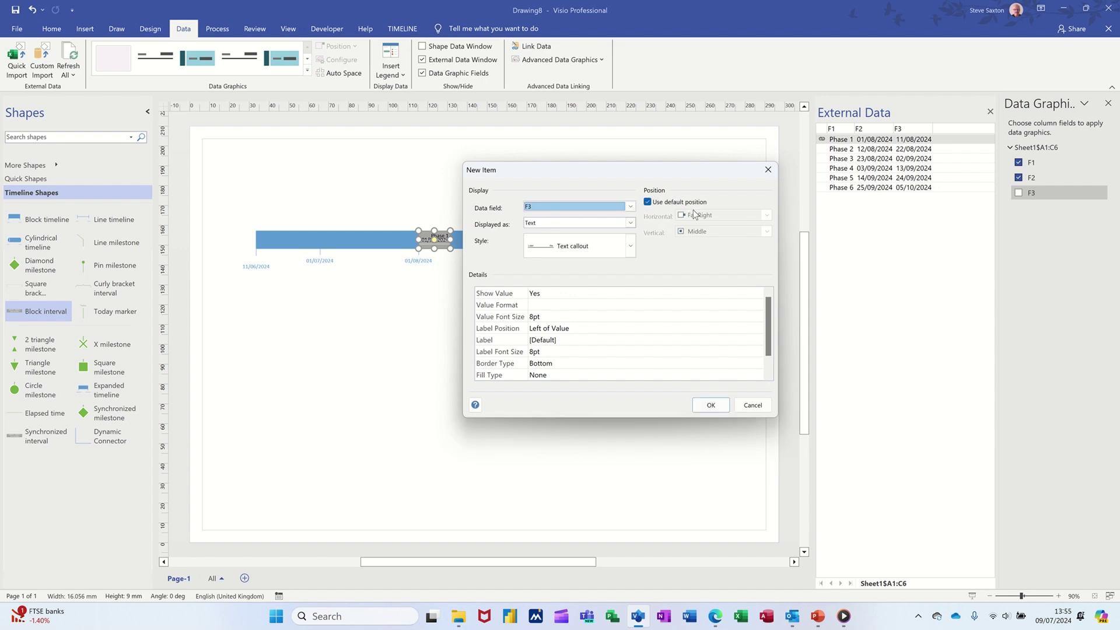
Step: Override the F3 item's default position with Right horizontally and Bottom vertically
left_click(647, 202)
left_click(724, 215)
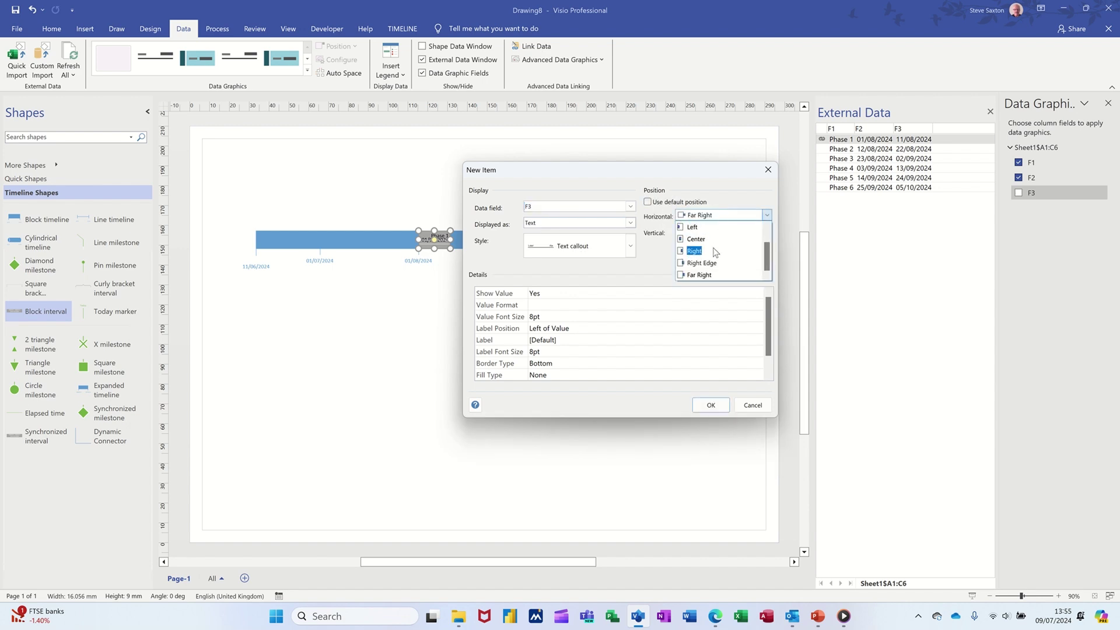
left_click(717, 252)
left_click(728, 234)
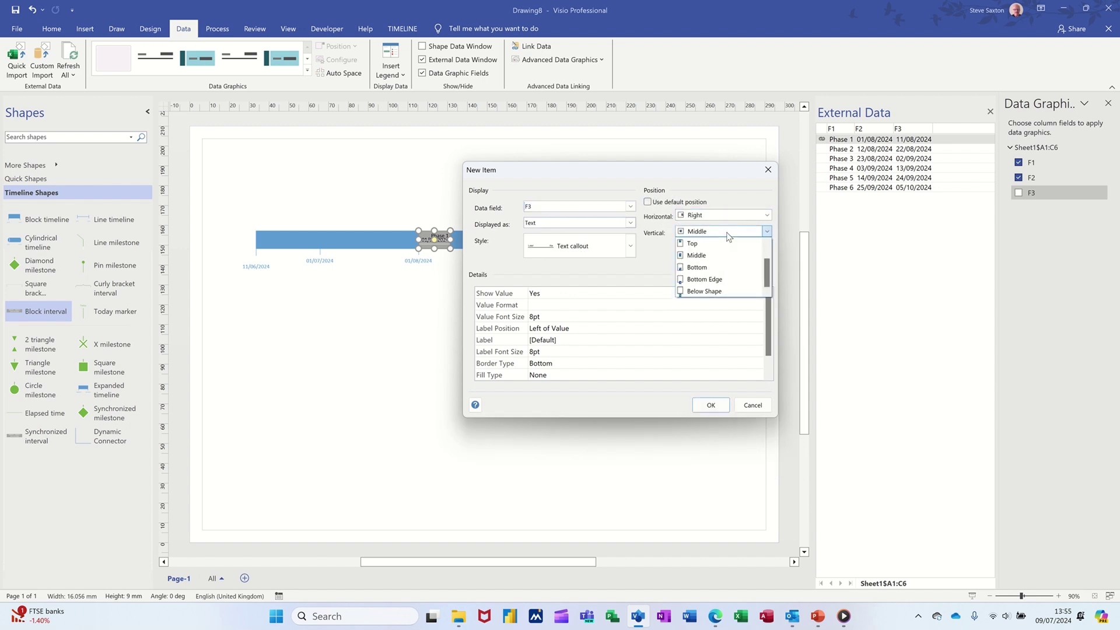
left_click(723, 268)
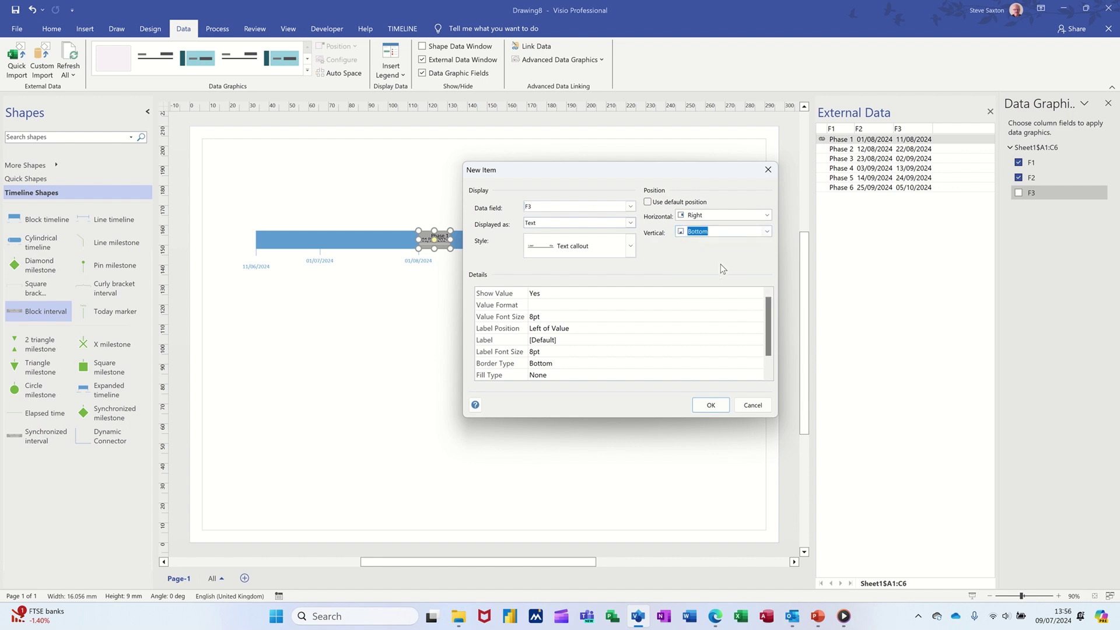
Step: Set the F3 item's label position to Not Shown, then apply the updated data graphic and finish editing it
left_click(605, 331)
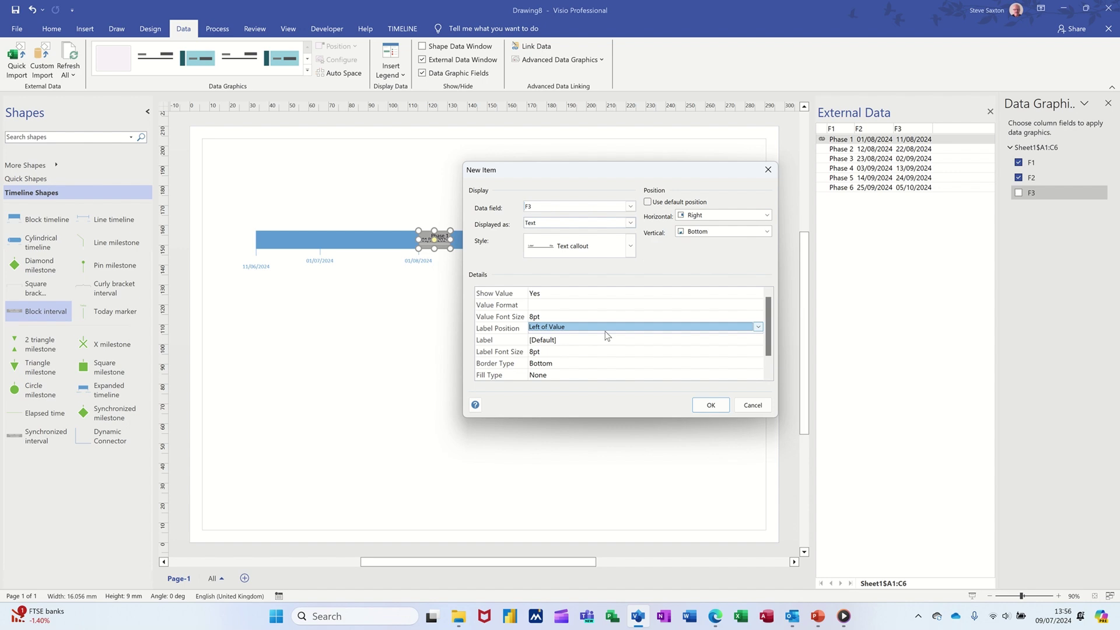
left_click(758, 327)
left_click(746, 336)
left_click(712, 405)
left_click(637, 390)
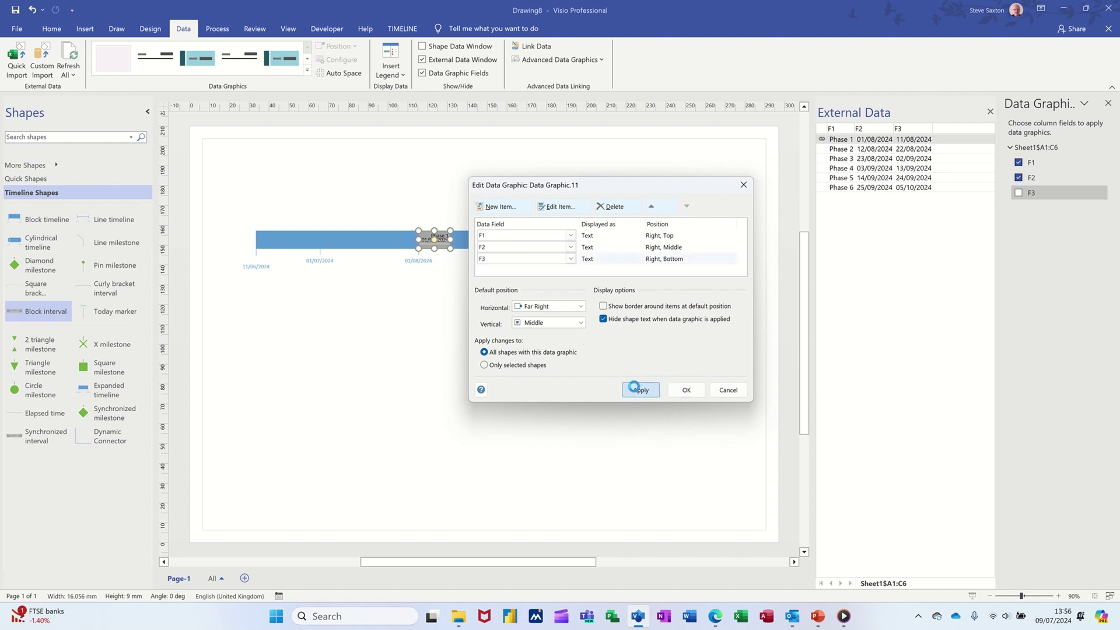
left_click(686, 390)
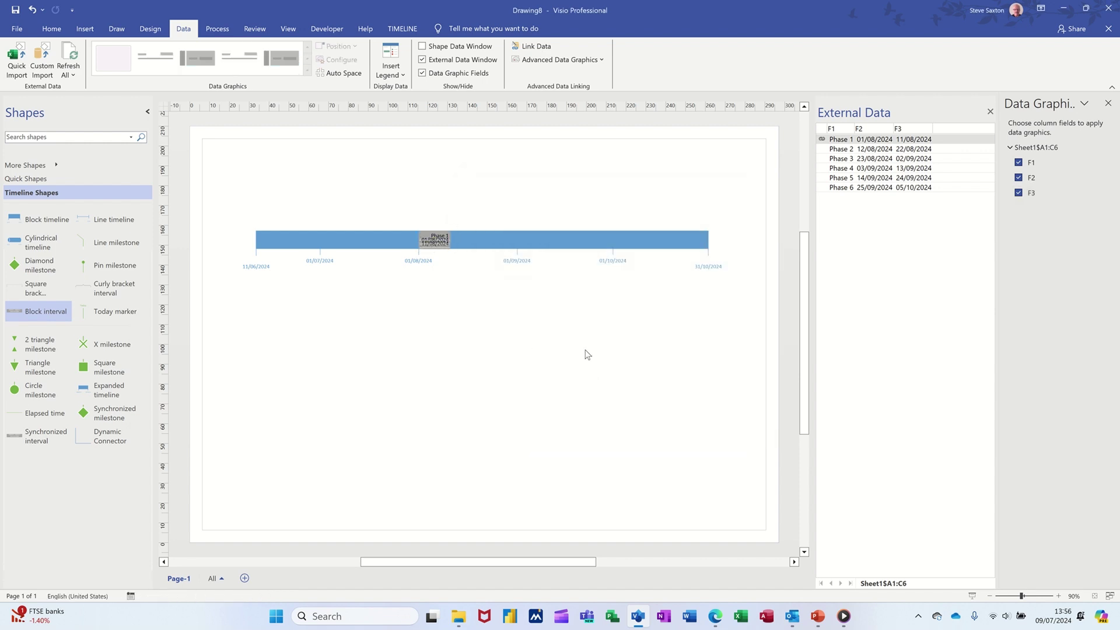
left_click(625, 370)
Step: Edit the Phase 1 interval's data graphic and set the F1 item's value font size to 6pt
scroll(625, 370, "up", 1)
scroll(627, 371, "up", 5)
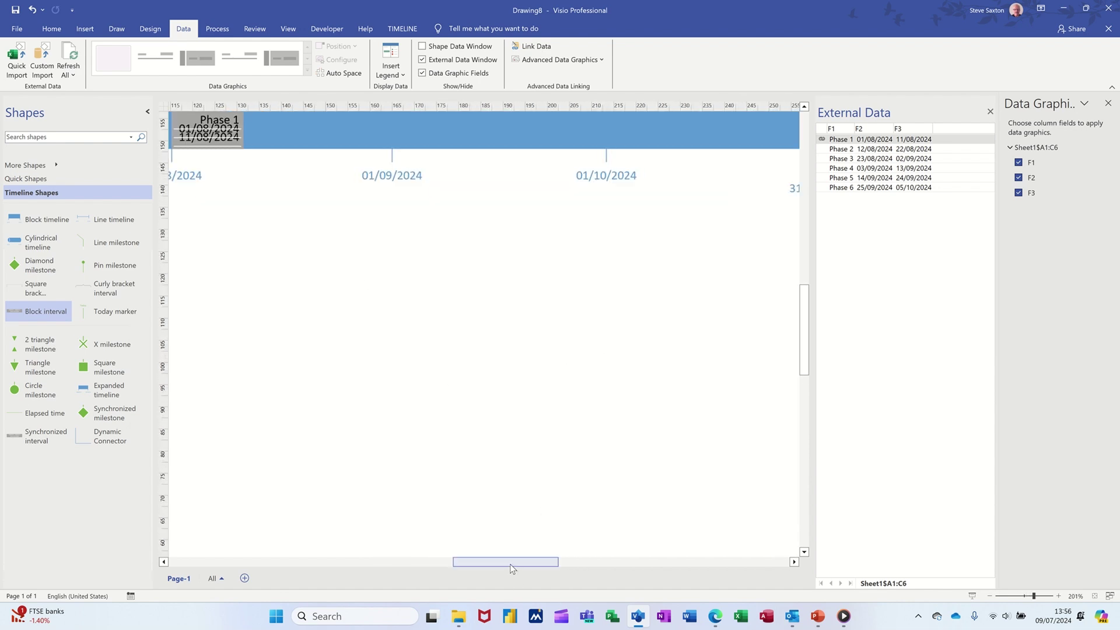
left_click_drag(510, 562, 494, 527)
scroll(641, 477, "up", 2)
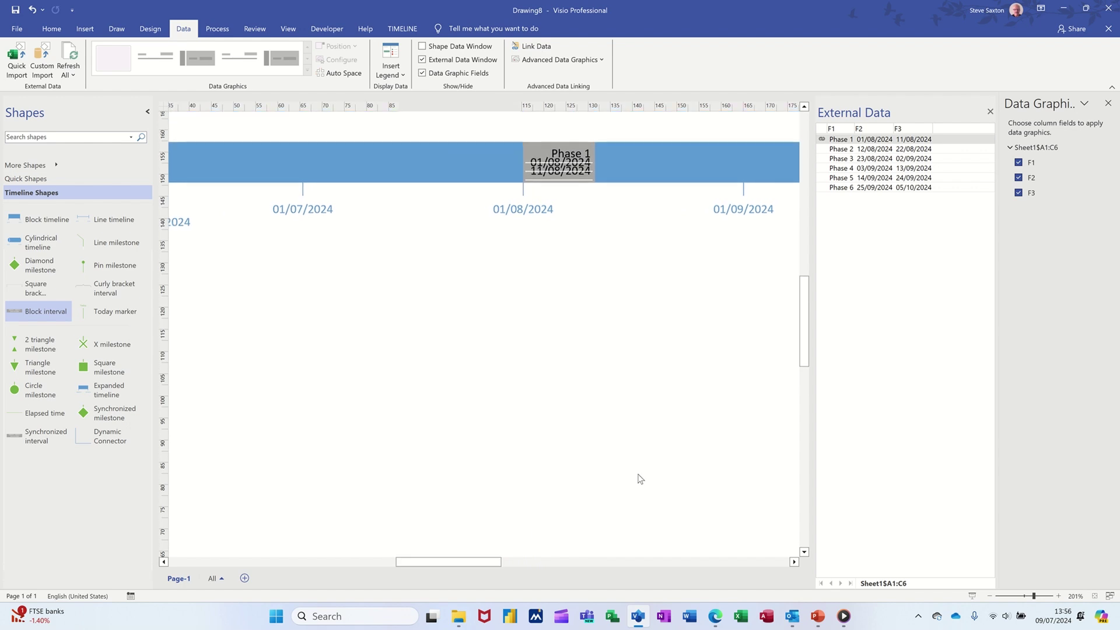
left_click(567, 178)
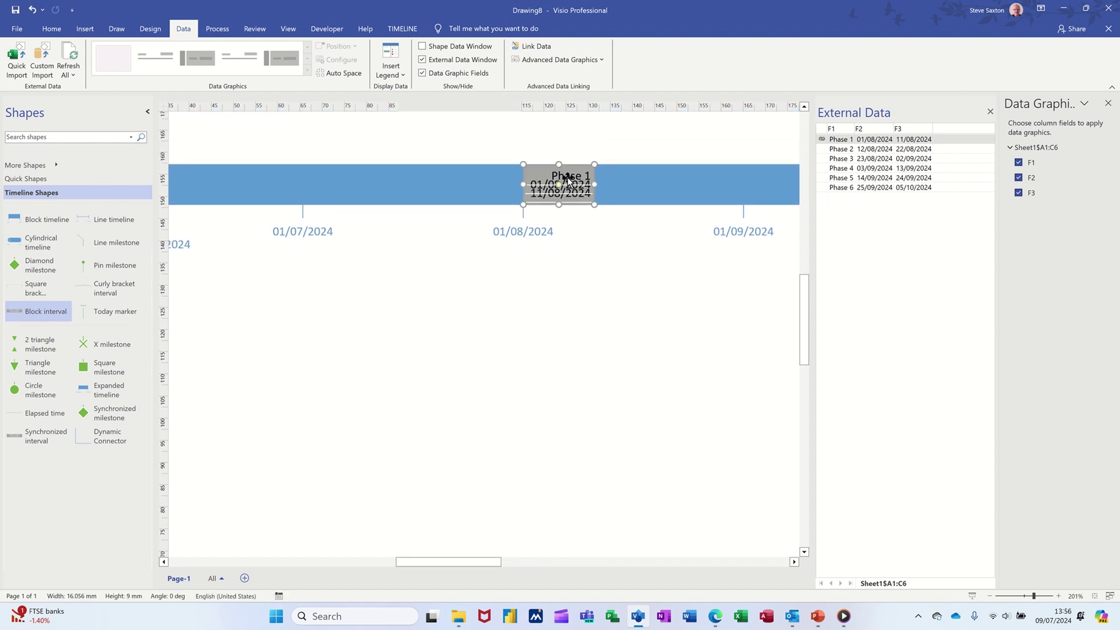
left_click(583, 60)
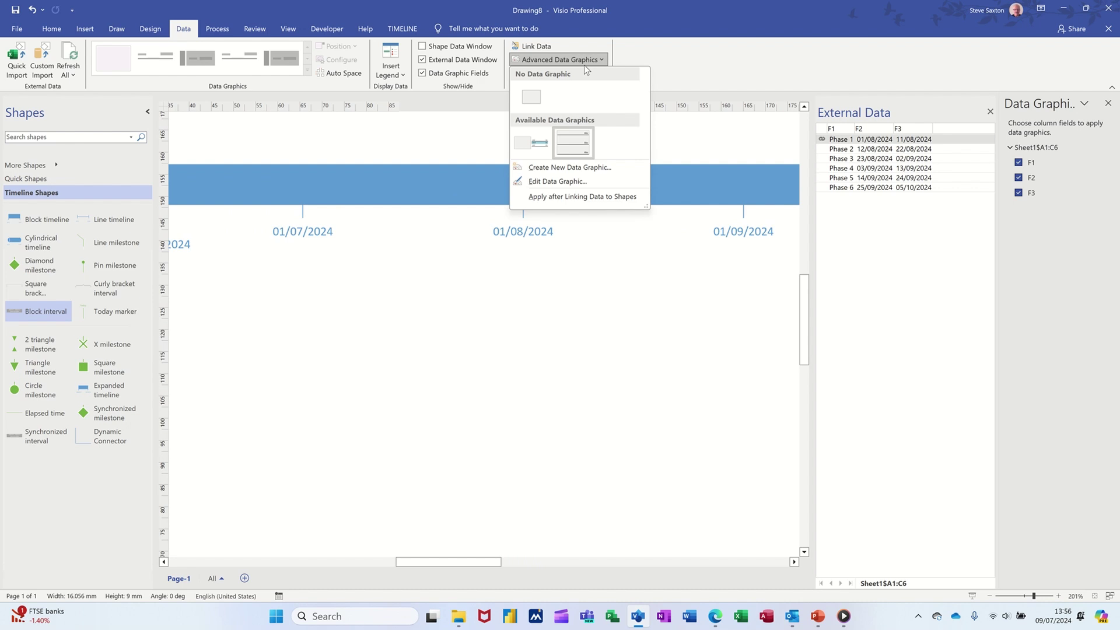
left_click(558, 182)
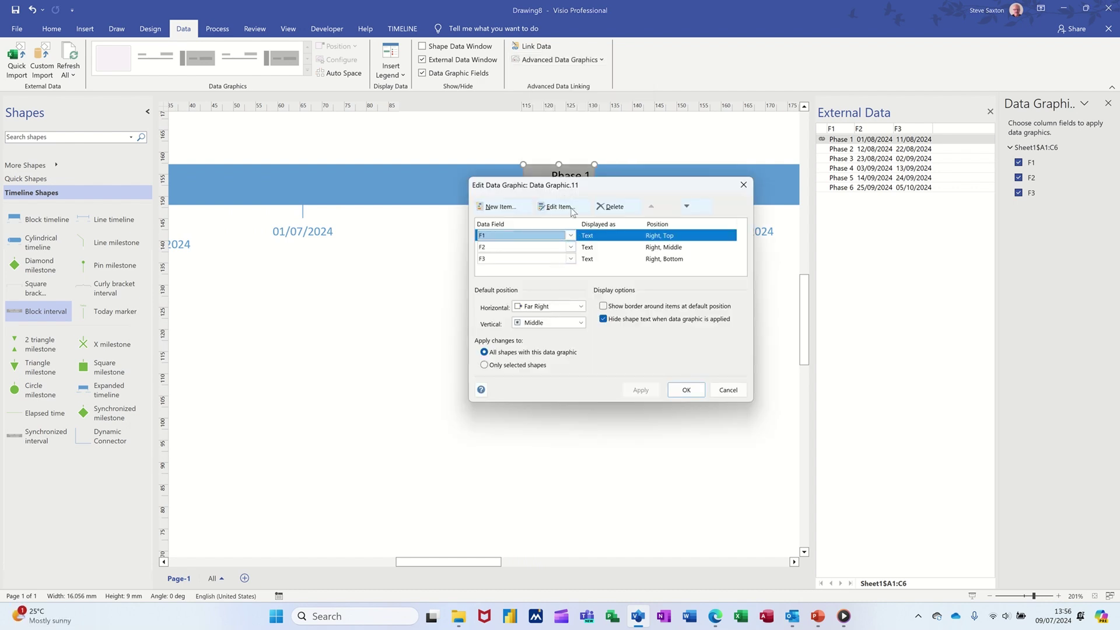
left_click(554, 208)
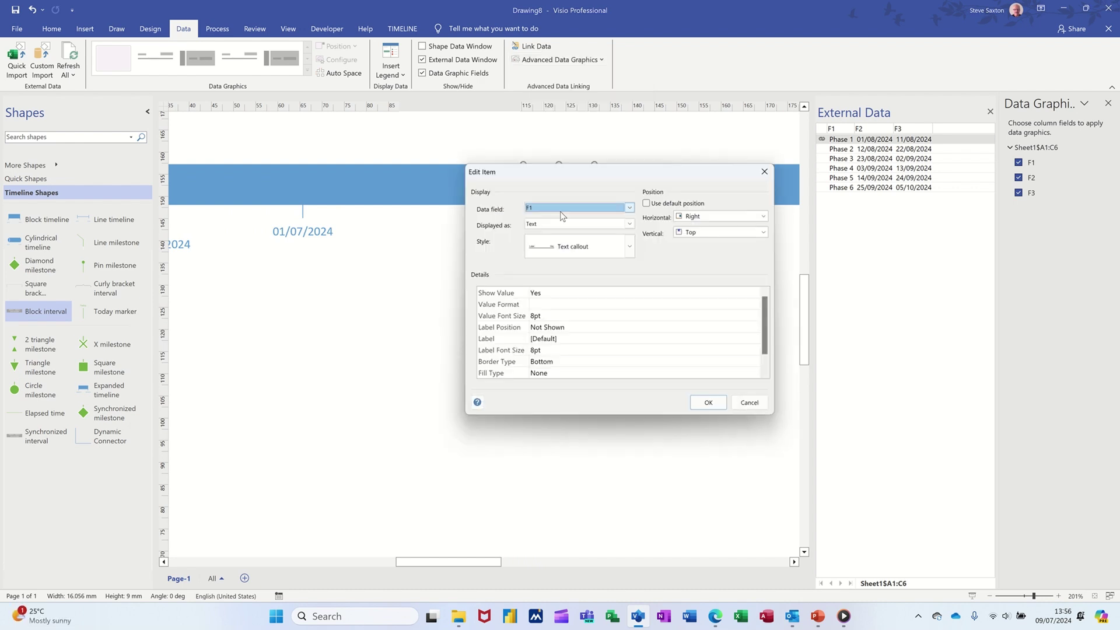
left_click(550, 316)
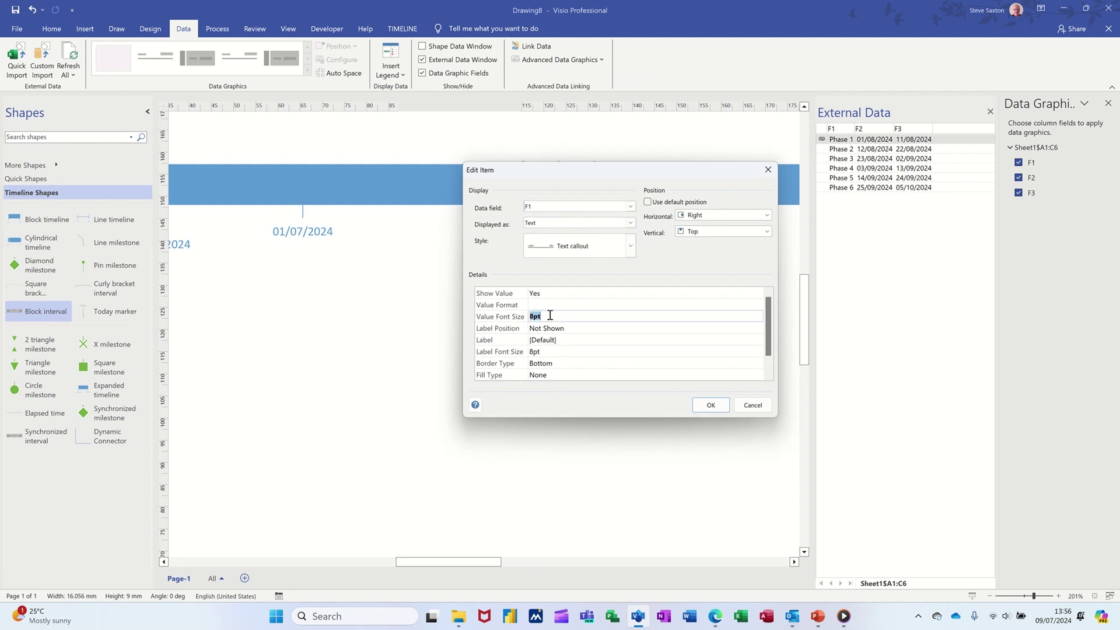
left_click(710, 404)
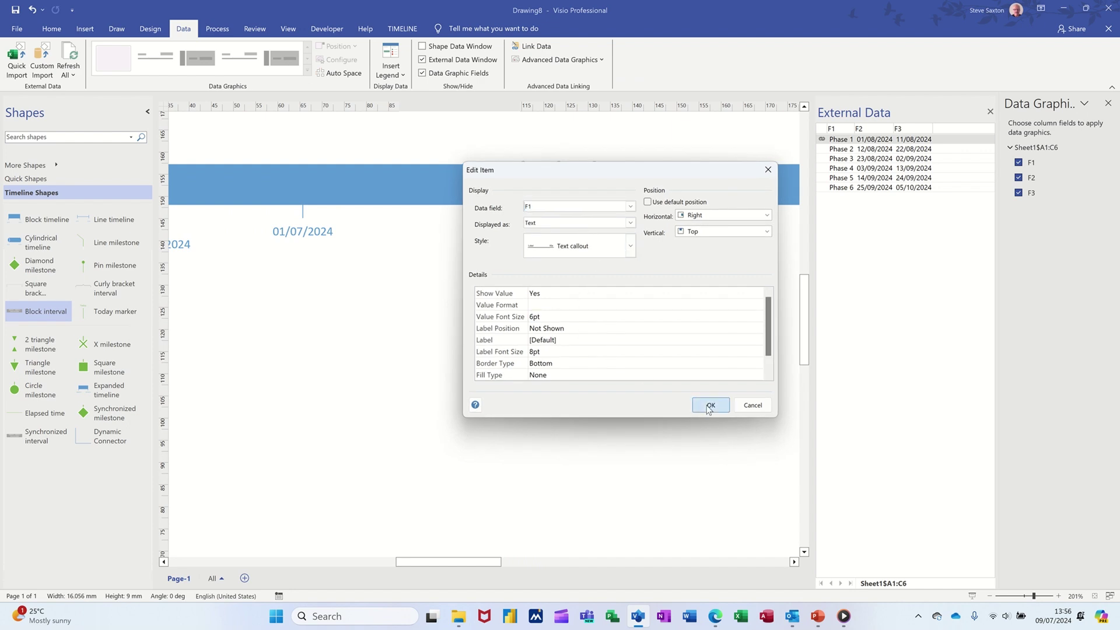
Step: Set the F2 item's value font size to 6pt in the data graphic
left_click(593, 248)
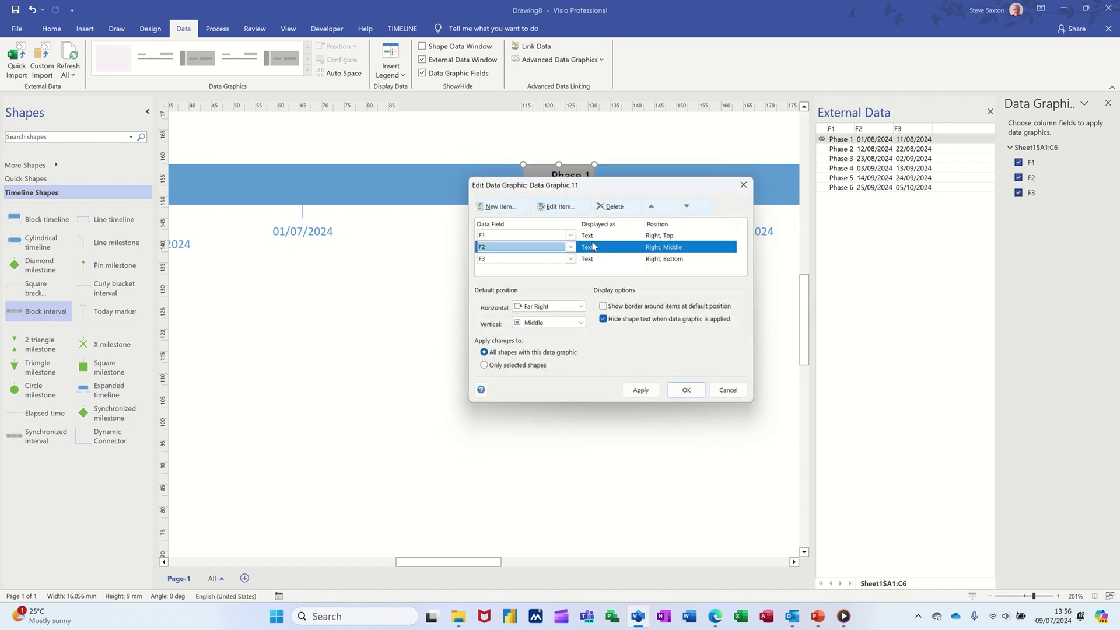
left_click(554, 208)
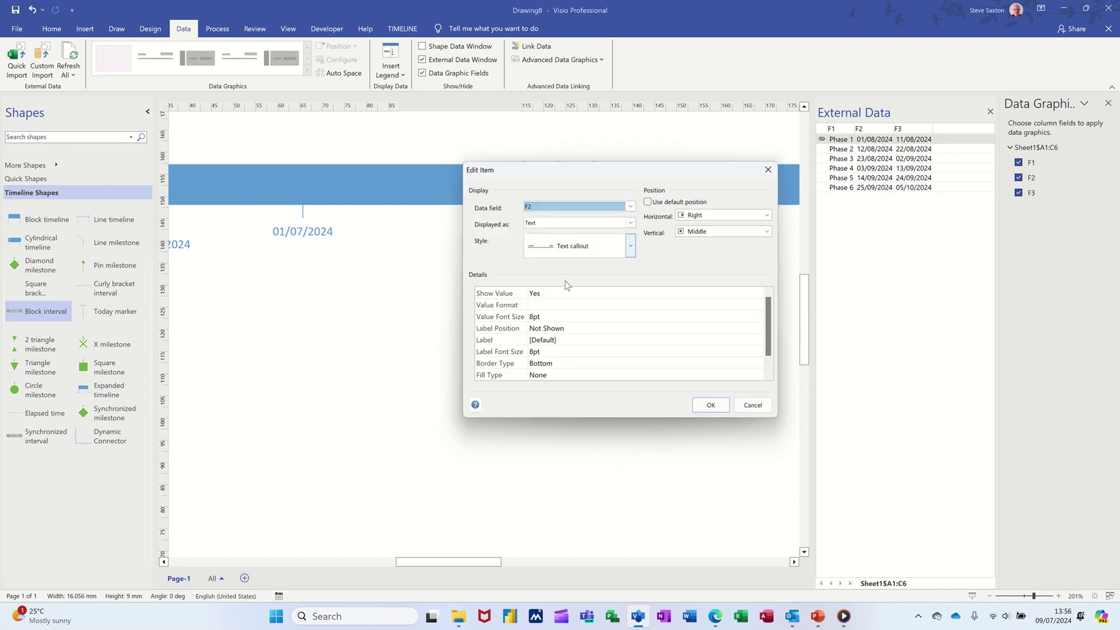
left_click(563, 317)
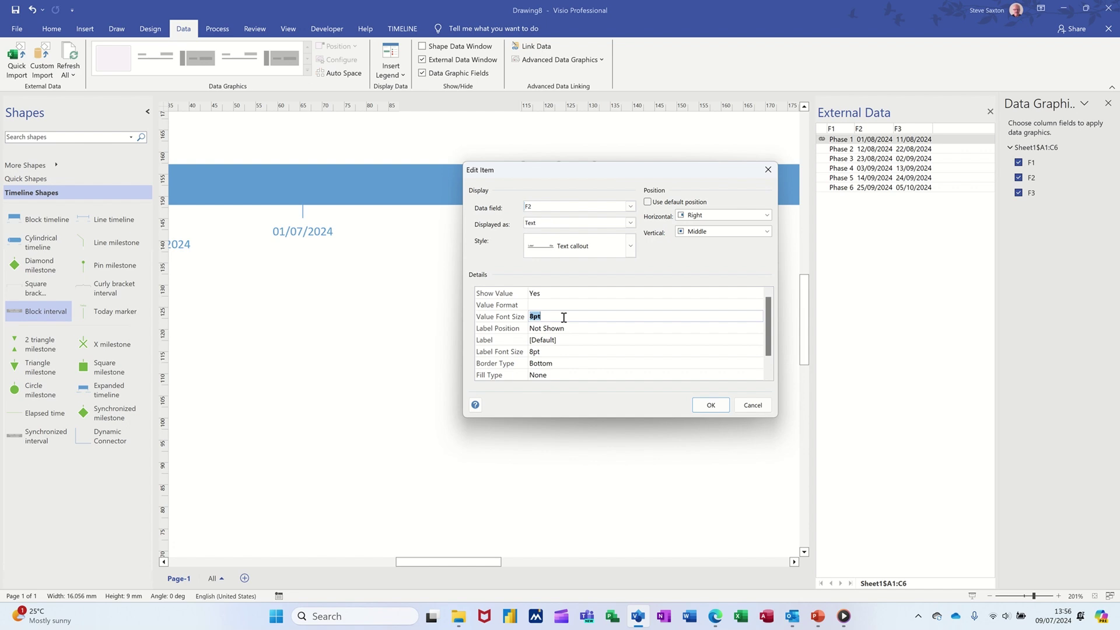
type("6")
left_click(707, 405)
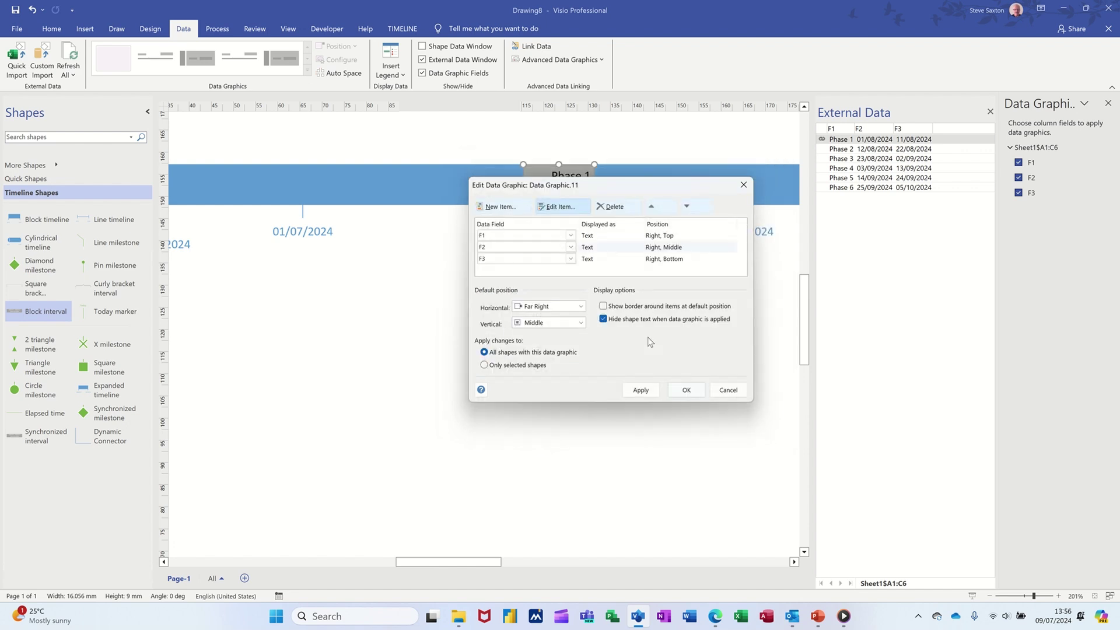
Step: Set the F3 item's value font size to 6pt and apply the updated data graphic
left_click(603, 260)
left_click(559, 208)
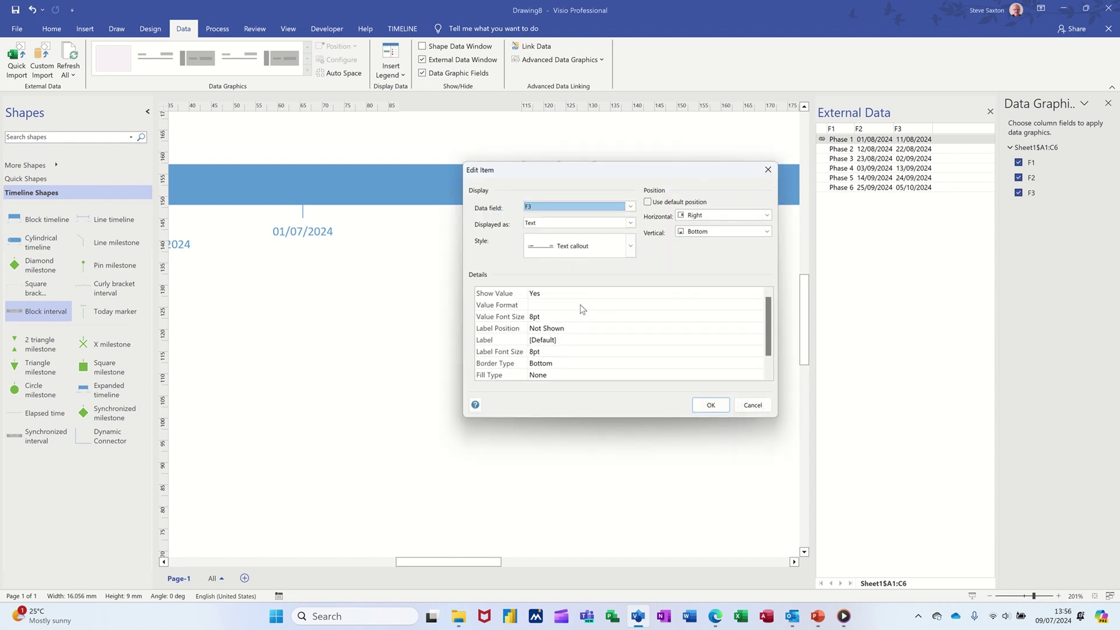
left_click(557, 316)
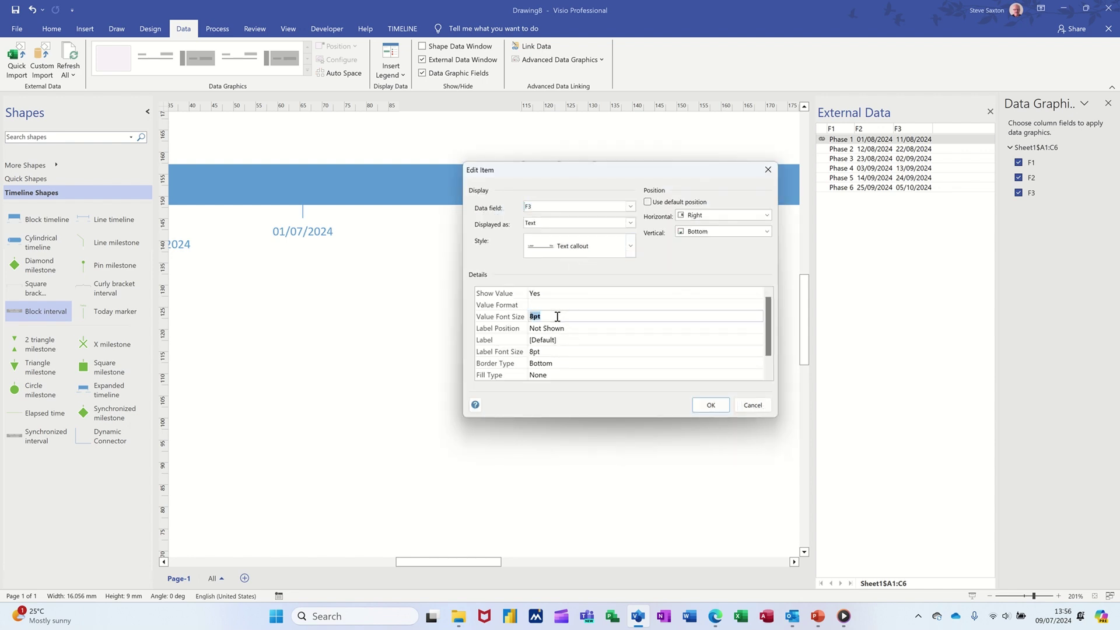
type("6")
left_click(710, 406)
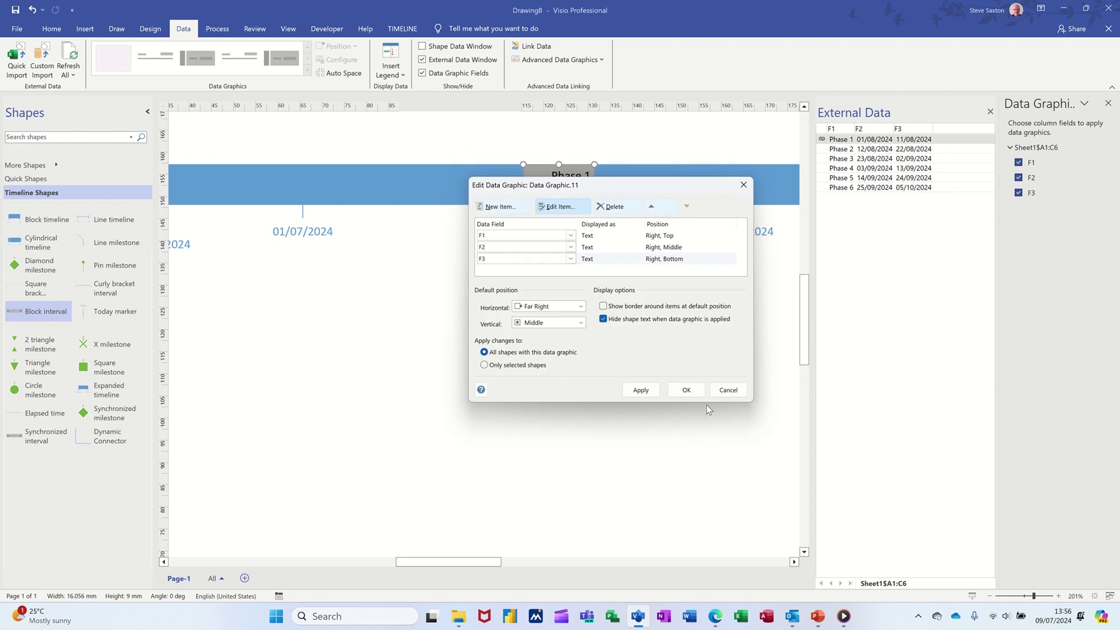
left_click(640, 389)
left_click_drag(636, 189, 625, 263)
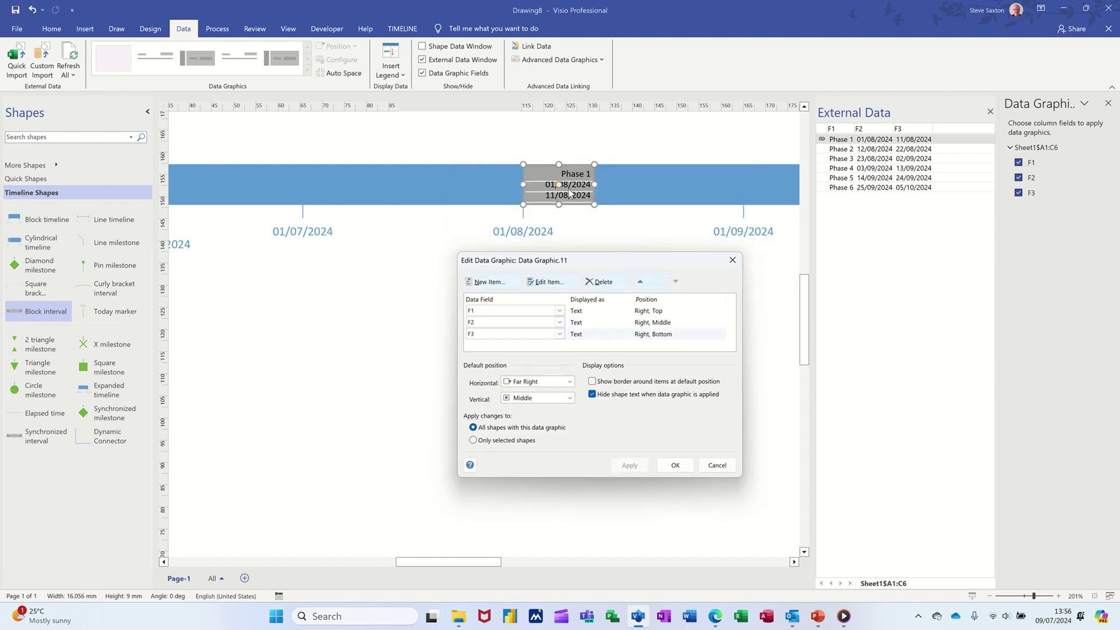
left_click(675, 465)
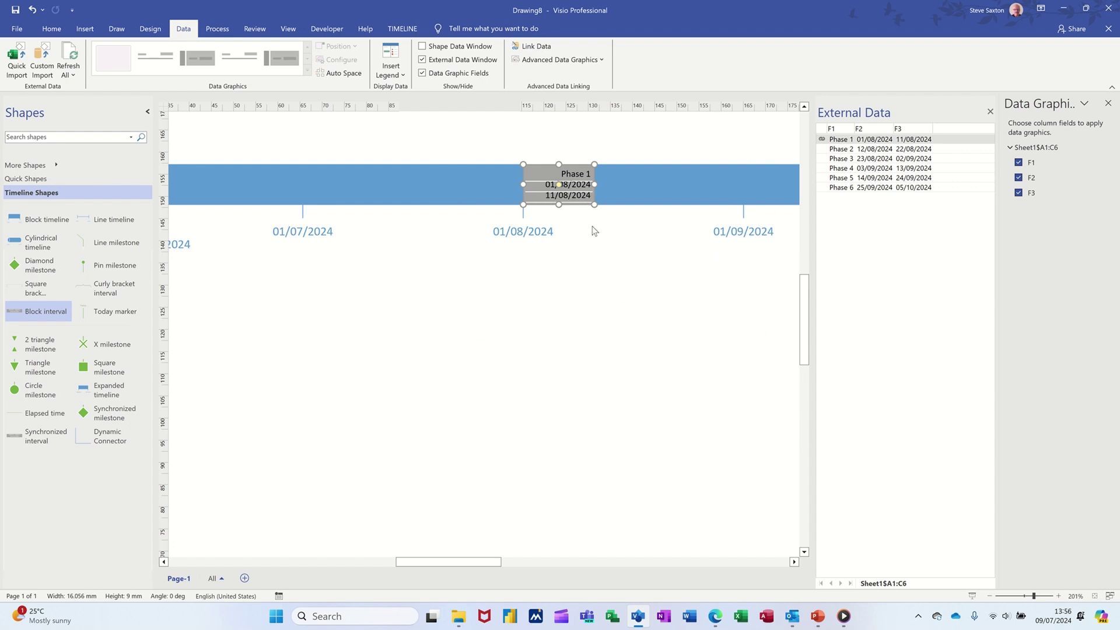
left_click(557, 262)
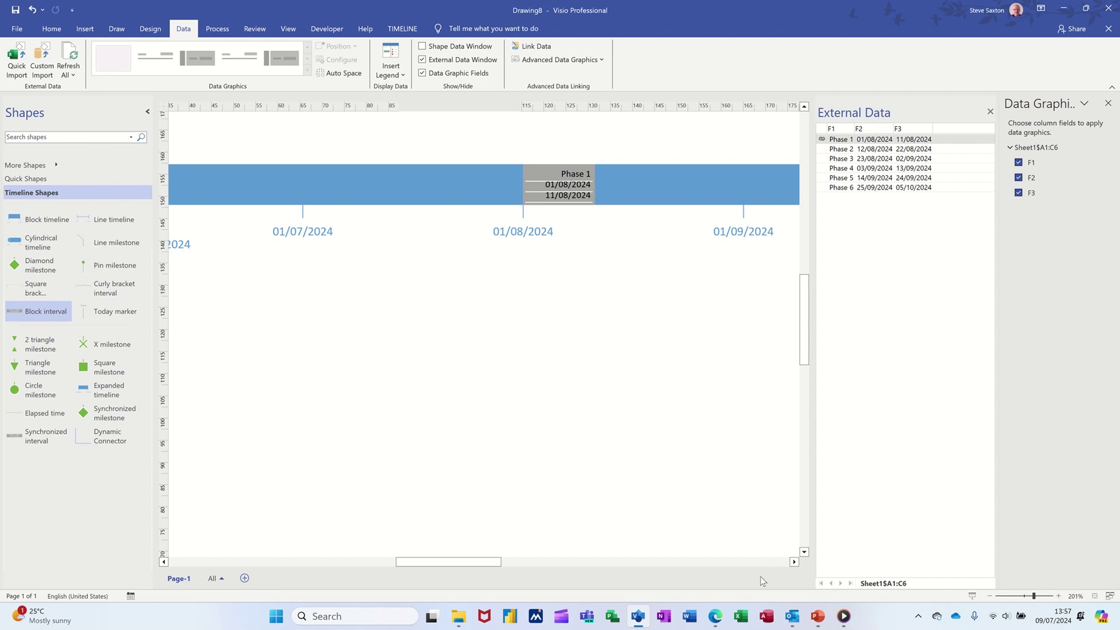
Step: Switch to Excel, open the Phases for Visio workbook and set the Phase 1 start date in B1 to 10/8/24
left_click(742, 617)
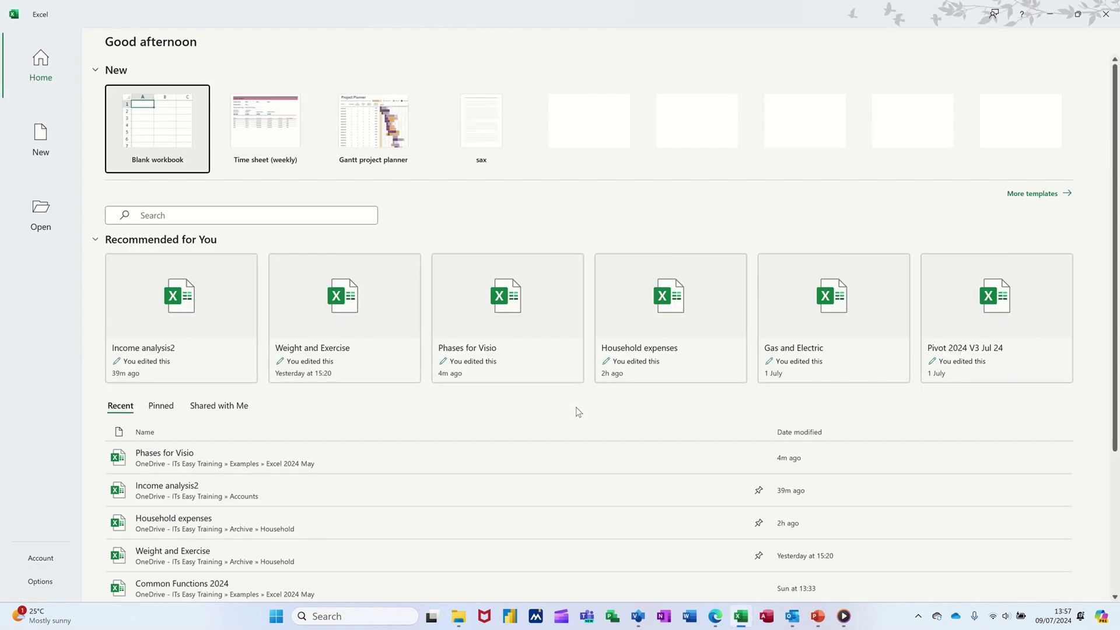
left_click(314, 453)
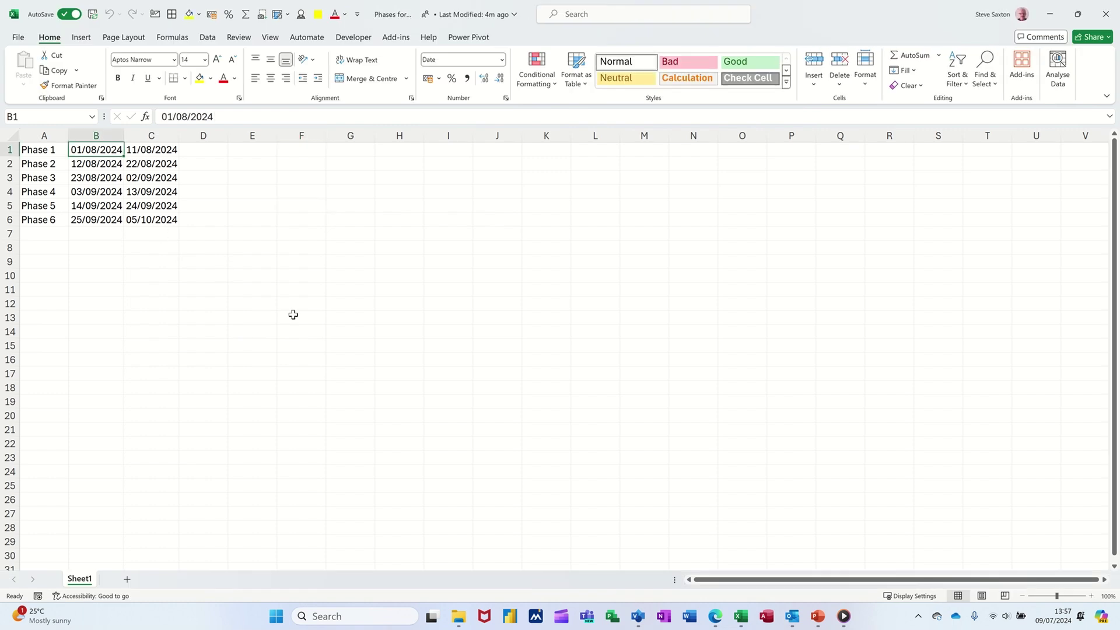
type("10")
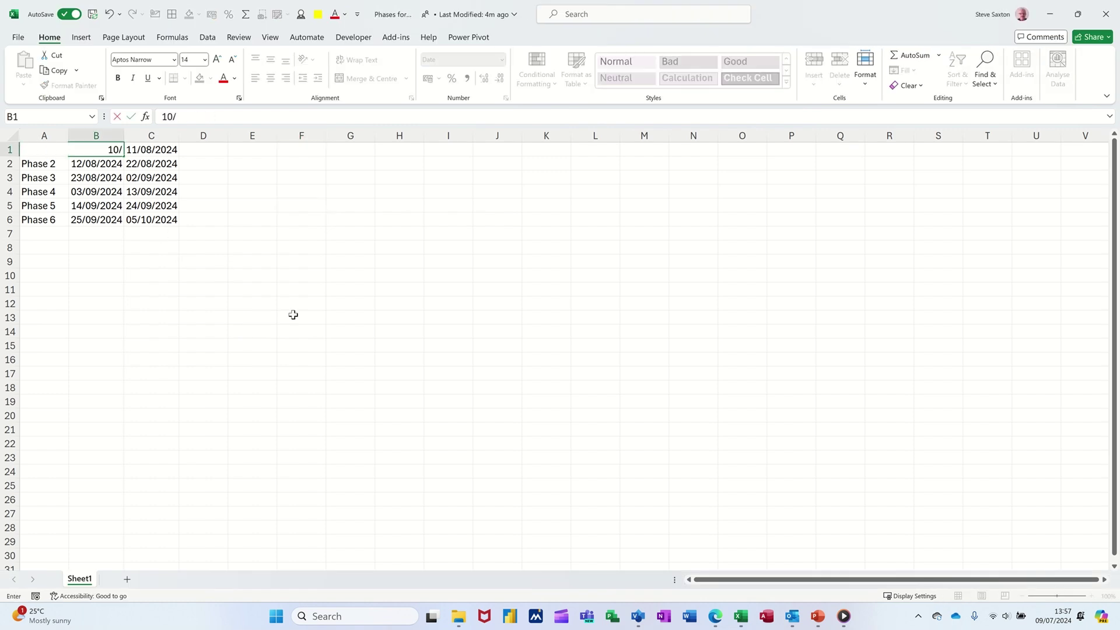
type("/8/24")
key("Return")
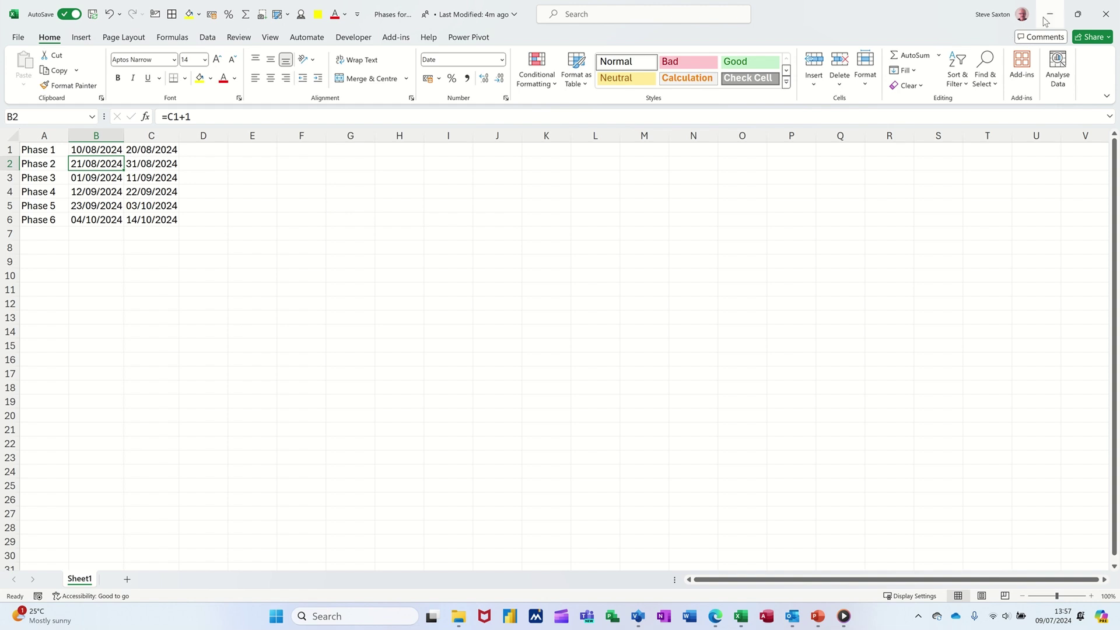
Step: Return to Visio and refresh all linked external data from the edited workbook
key("alt+Tab")
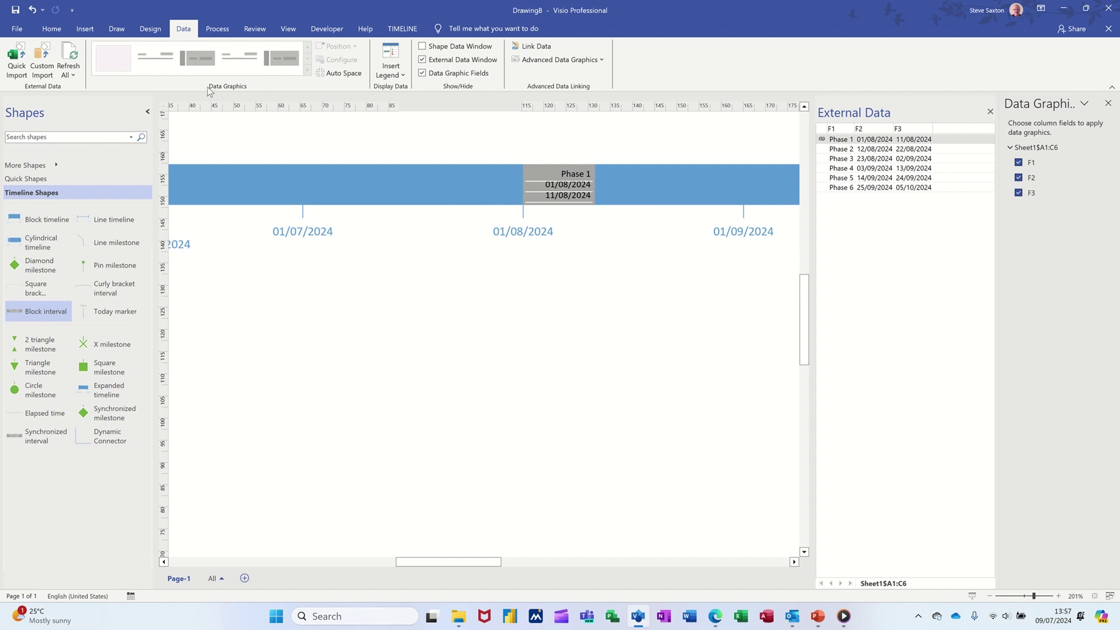
left_click(69, 53)
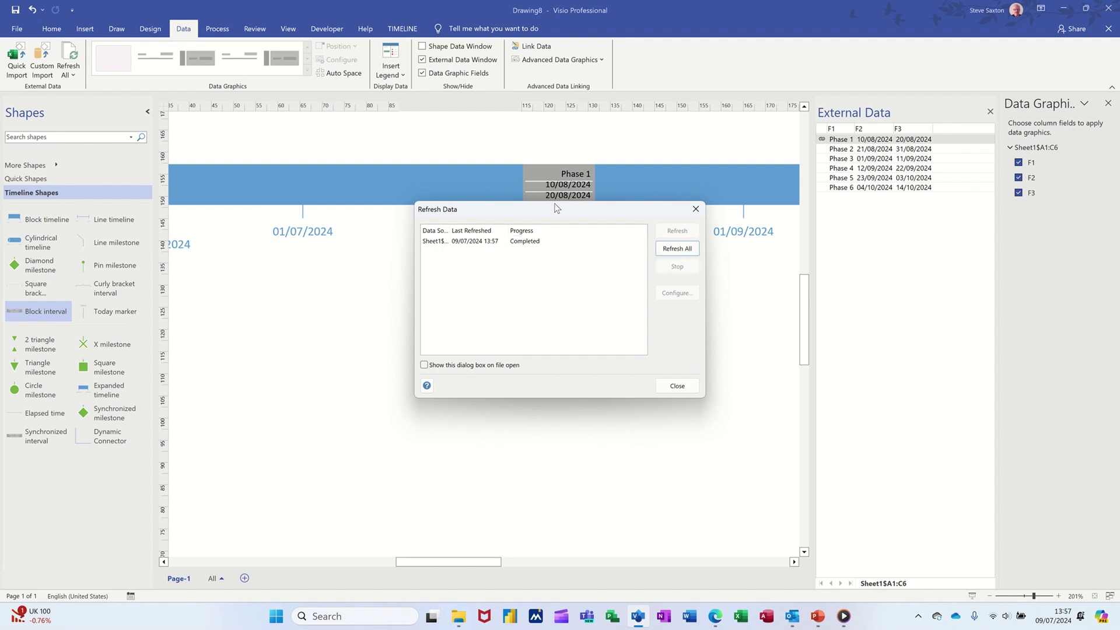
left_click_drag(557, 208, 554, 265)
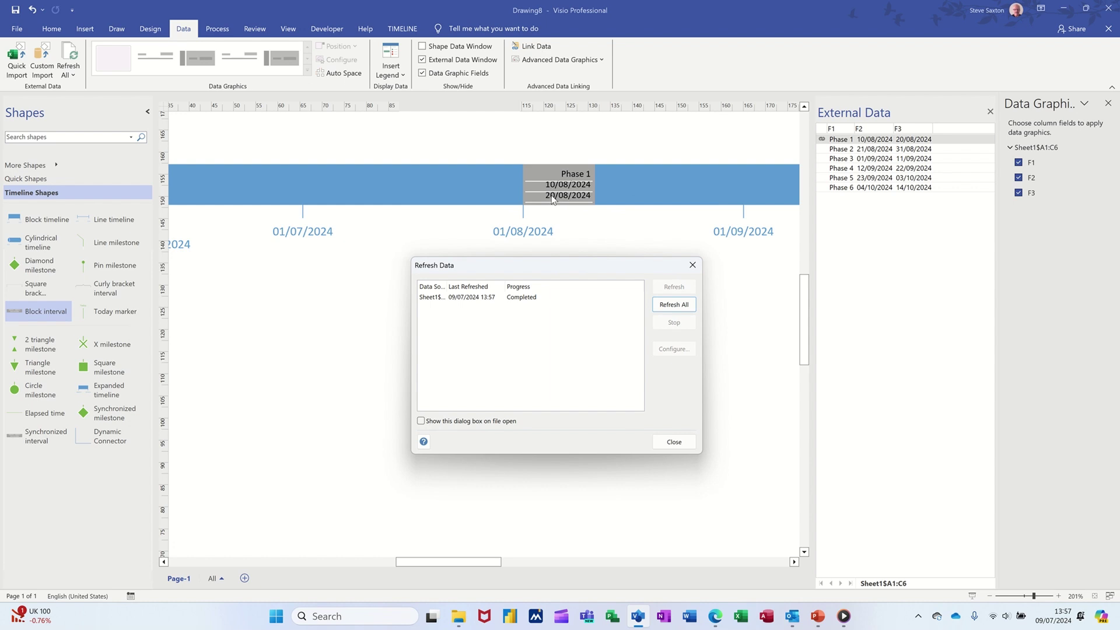
left_click(674, 442)
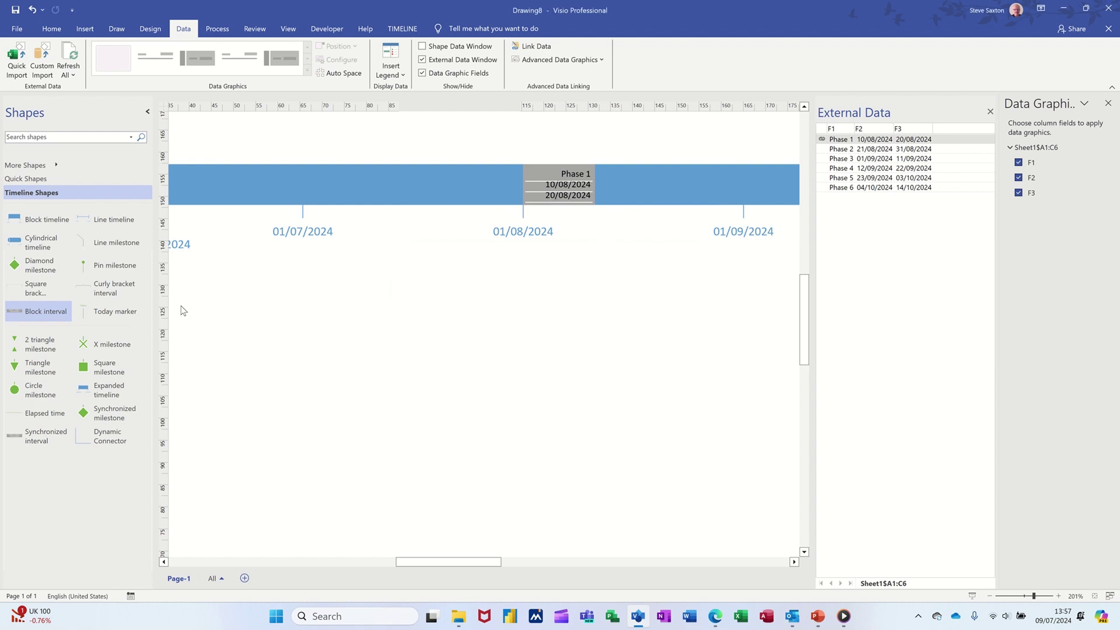
Step: Add a second block interval to the timeline, leaving its default dates and description
left_click_drag(35, 311, 457, 363)
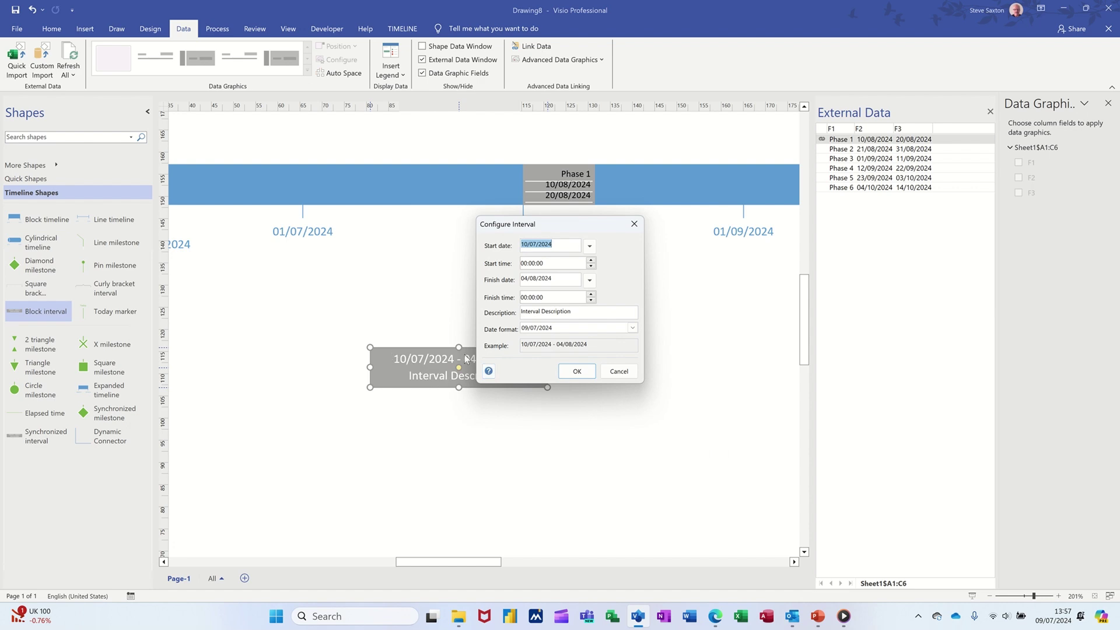
left_click(619, 372)
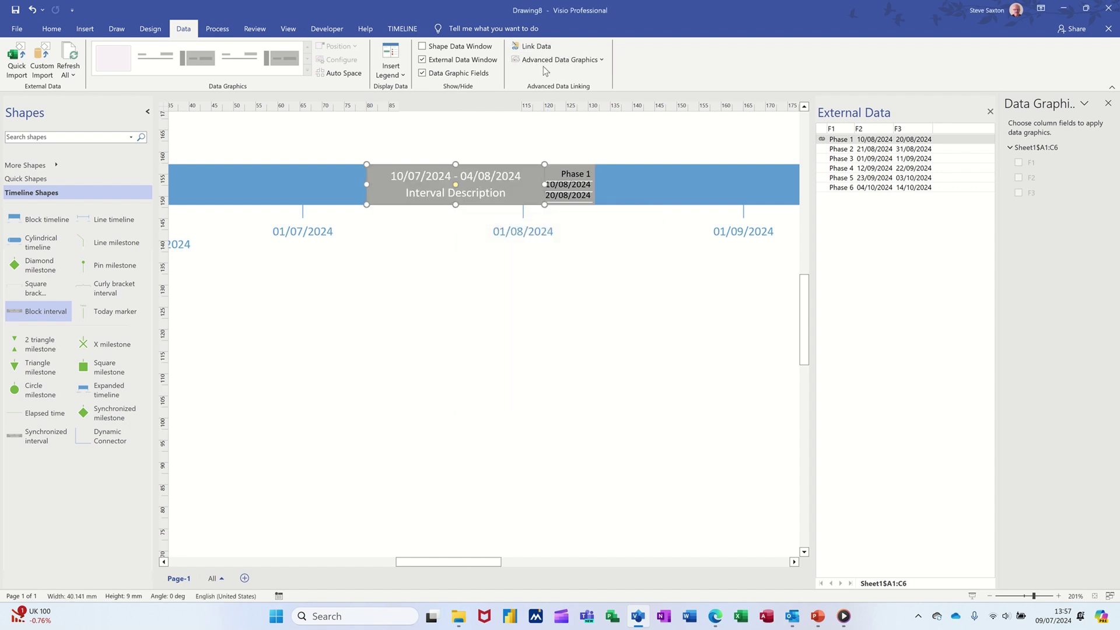